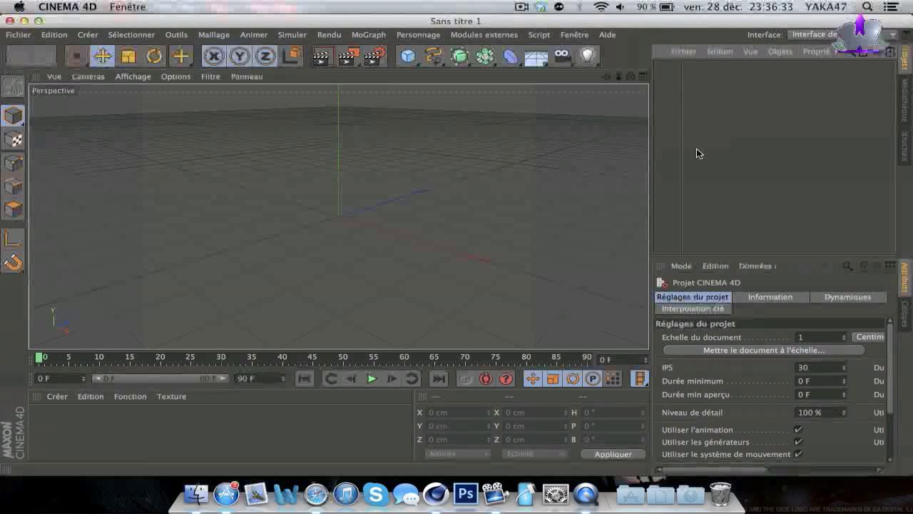
- View the INTRO3D.mov example video in QuickTime Player, and quit the player to return to the empty Cinema 4D project
{"action": "key", "text": "ctrl+Right"}
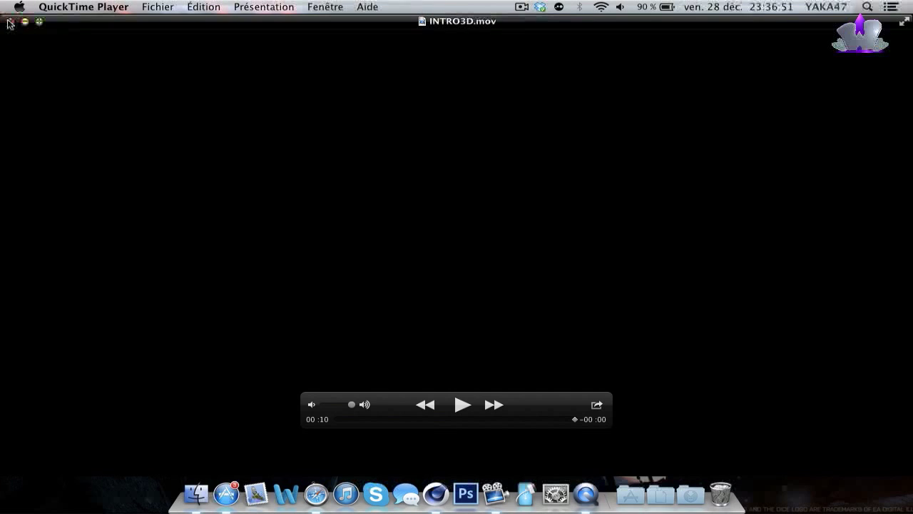
{"action": "left_click", "coordinate": [10, 23]}
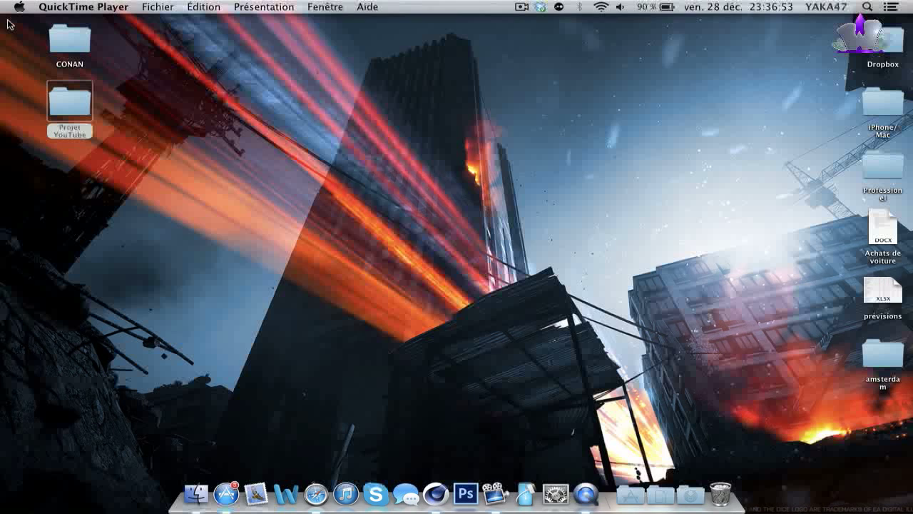
{"action": "key", "text": "super+q"}
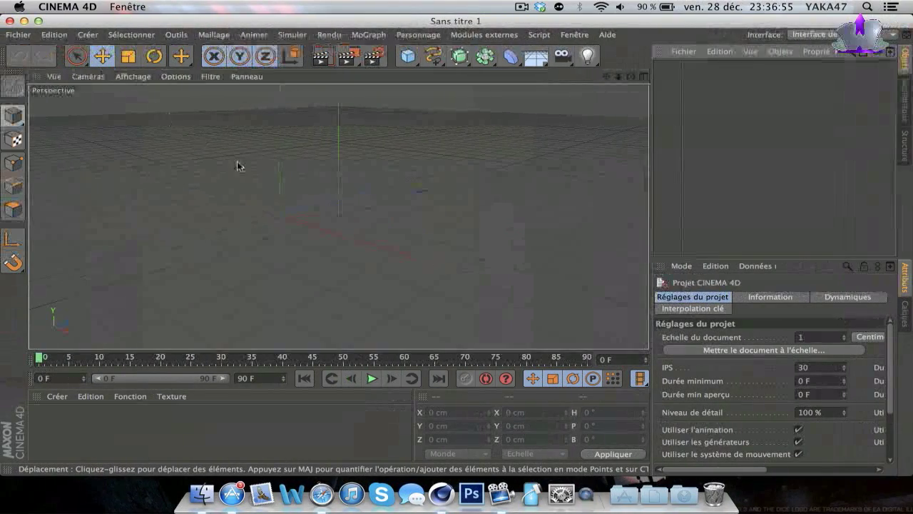
- Orbit the perspective view to face the scene from the front, with the X axis running horizontally
{"action": "left_click", "coordinate": [631, 76]}
{"action": "left_click_drag", "start_coordinate": [631, 76], "coordinate": [428, 105]}
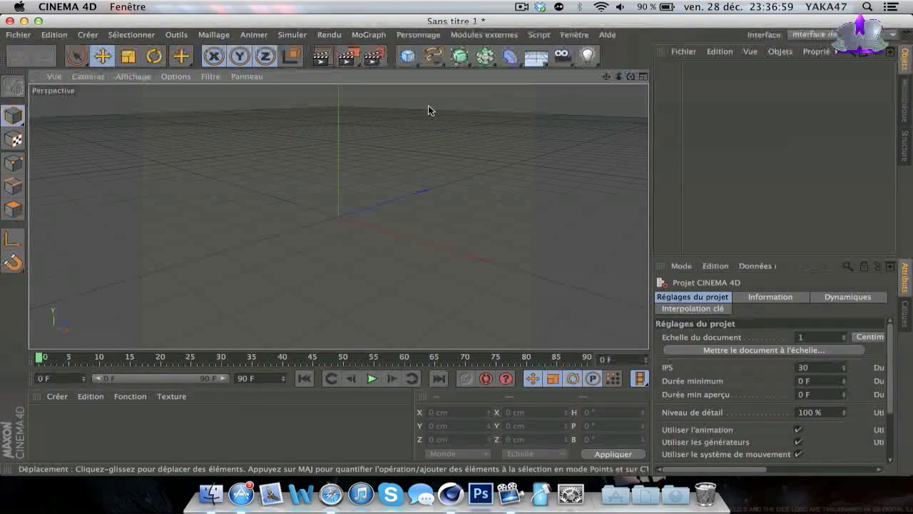
{"action": "left_click_drag", "start_coordinate": [631, 76], "coordinate": [338, 215]}
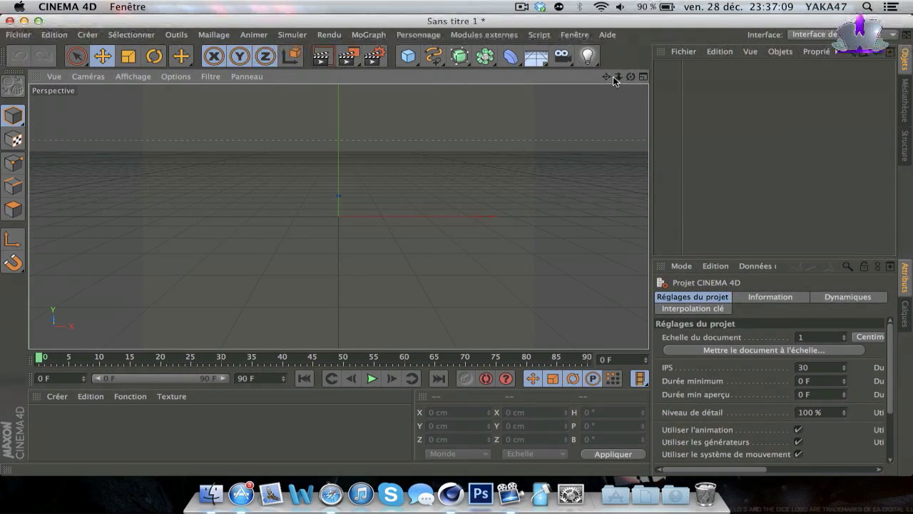
- Set the render output to the Film/Vidéo preset HDV/HDTV 720 29.97 and the frame range to Toutes les images
{"action": "left_click", "coordinate": [380, 57]}
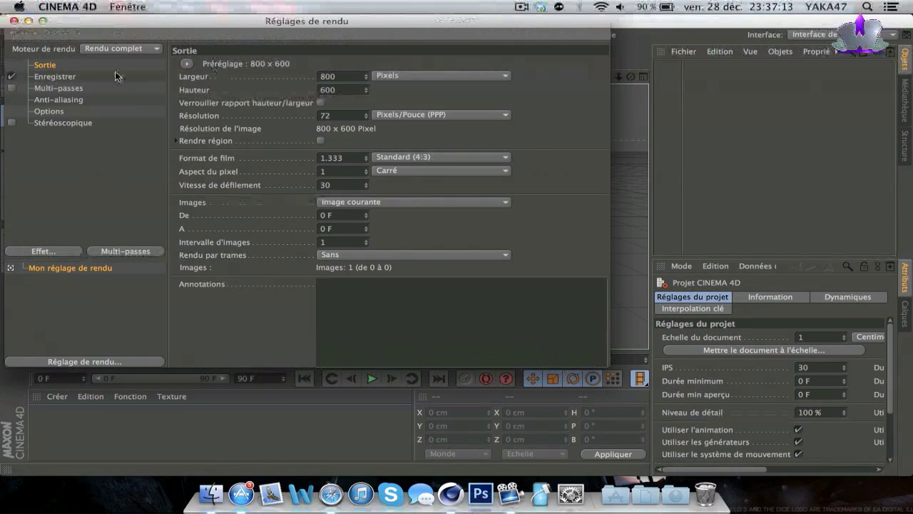
{"action": "left_click", "coordinate": [189, 64]}
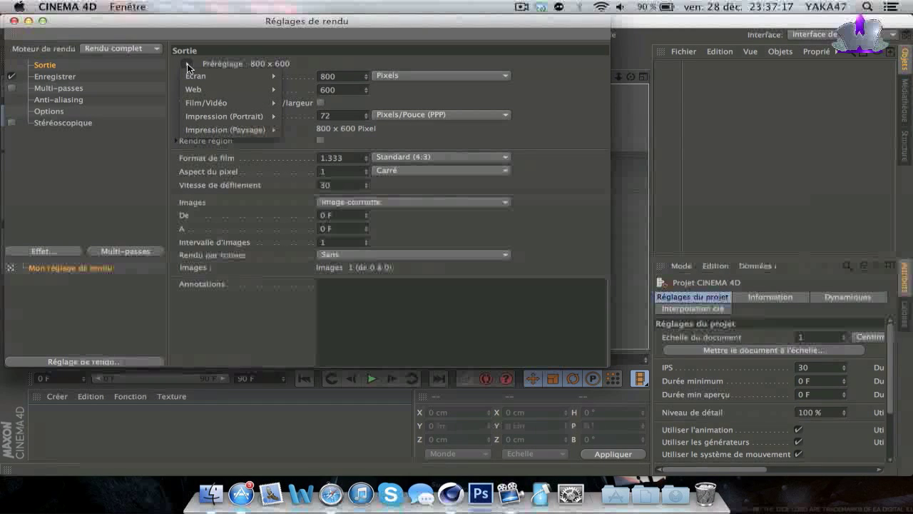
{"action": "mouse_move", "coordinate": [233, 97]}
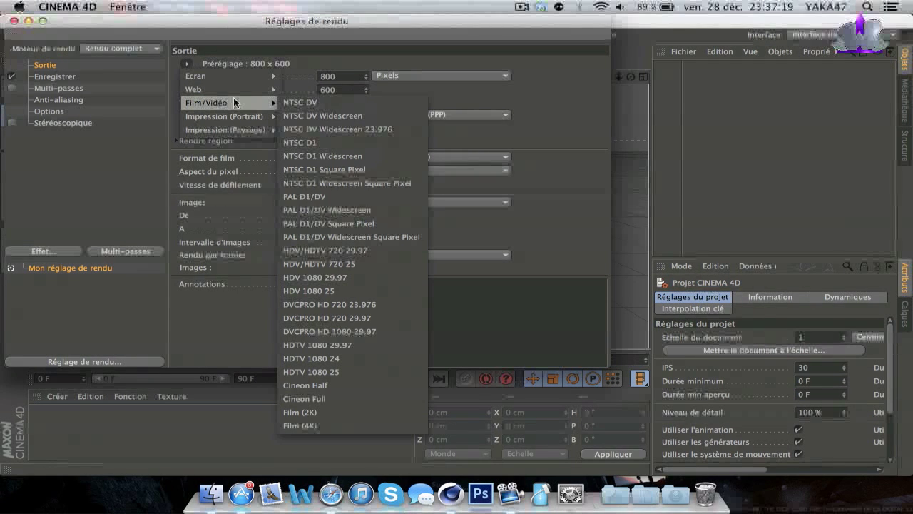
{"action": "left_click", "coordinate": [332, 251]}
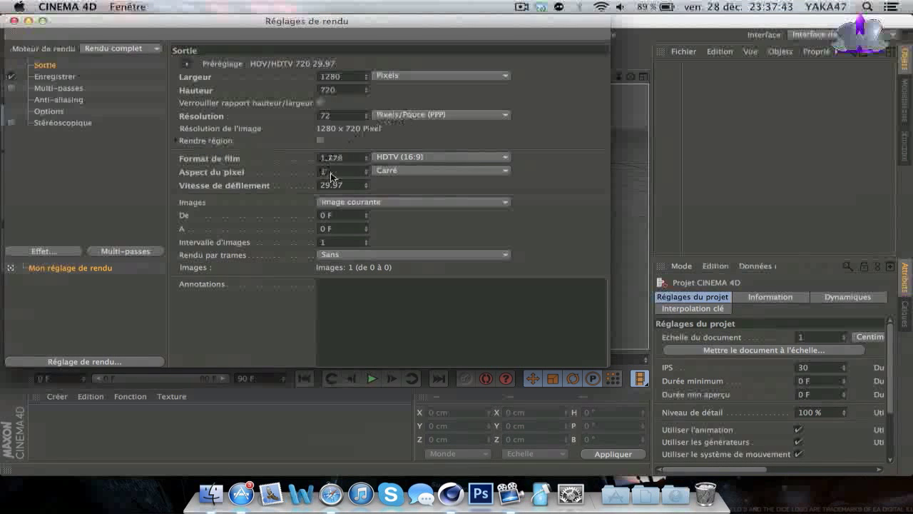
{"action": "left_click", "coordinate": [352, 204]}
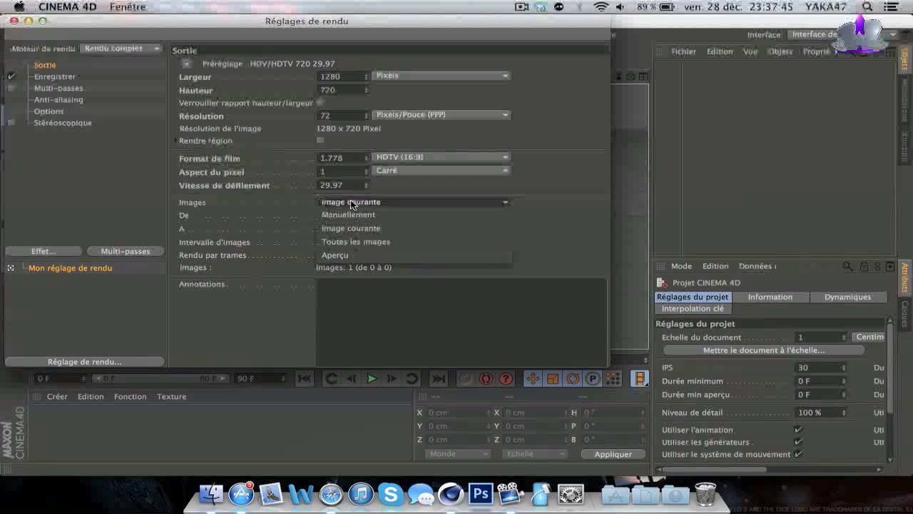
{"action": "left_click", "coordinate": [352, 236]}
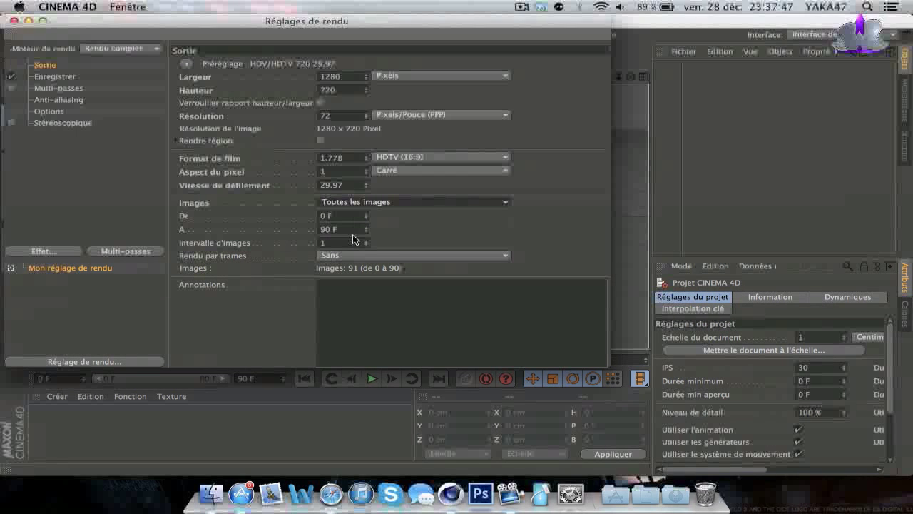
- Set the render's save path to a file named tutorielC4D in the Bureau folder
{"action": "left_click", "coordinate": [54, 77]}
{"action": "left_click", "coordinate": [601, 89]}
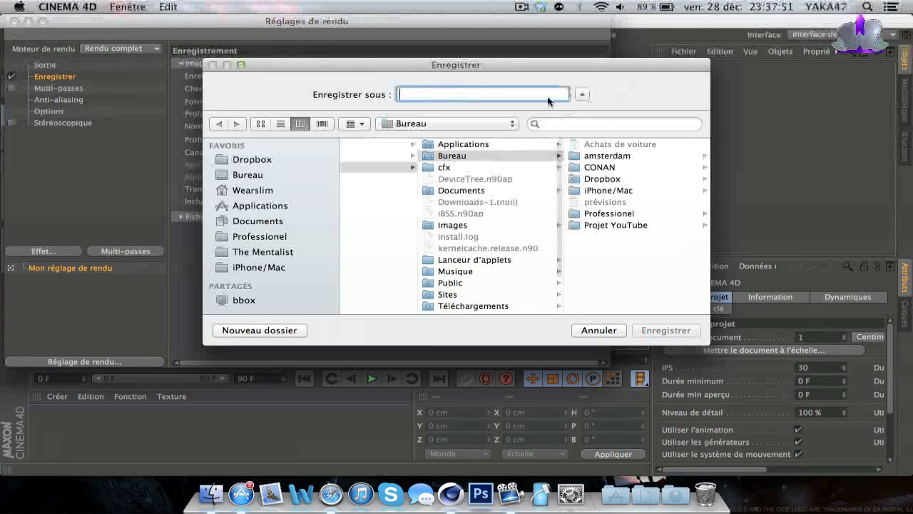
{"action": "left_click", "coordinate": [238, 178]}
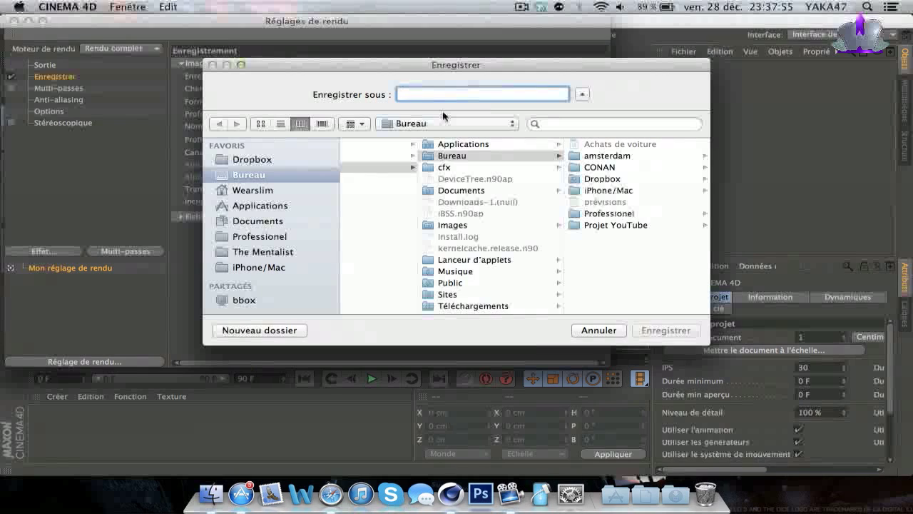
{"action": "type", "text": "tu"}
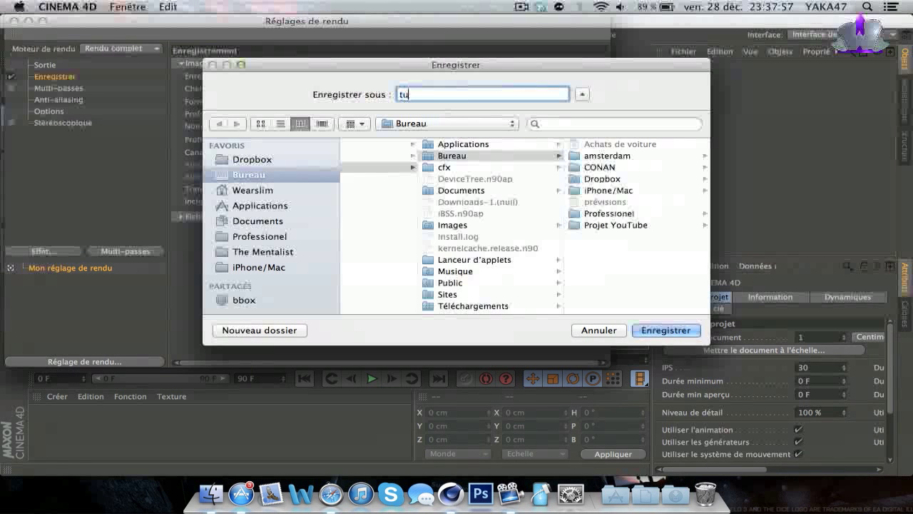
{"action": "type", "text": "torielC4D"}
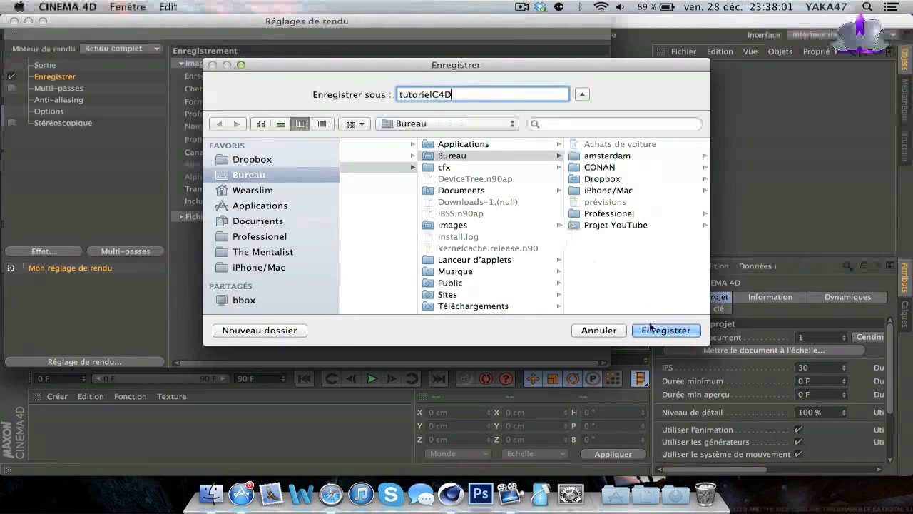
{"action": "left_click", "coordinate": [647, 330]}
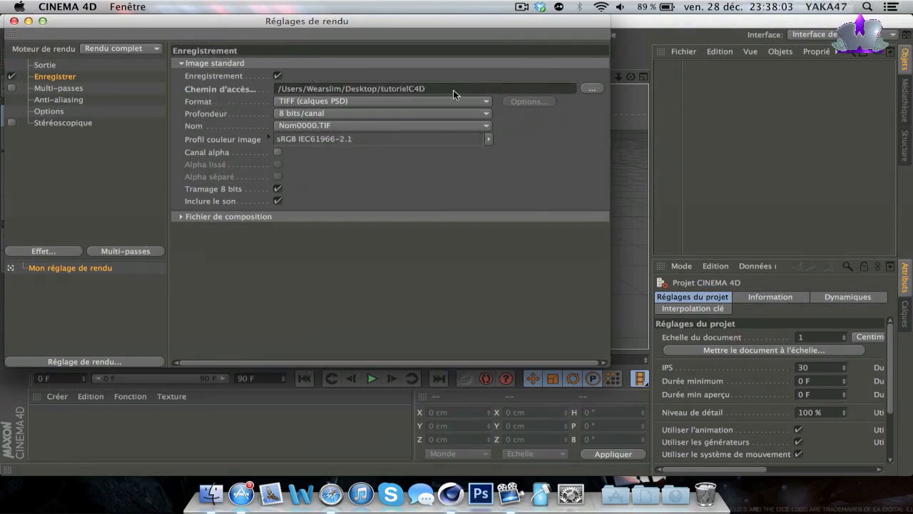
- Set the file format of the saved render to Film QuickTime
{"action": "left_click", "coordinate": [302, 100]}
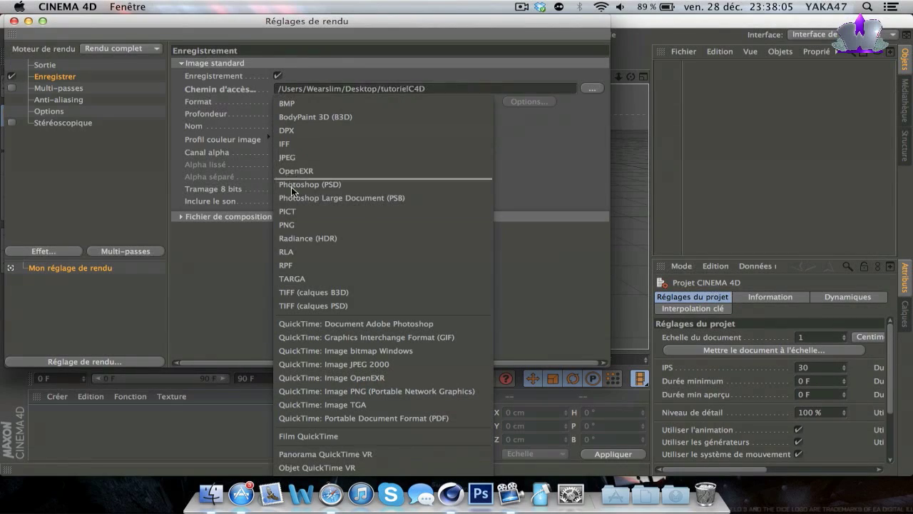
{"action": "left_click", "coordinate": [304, 436]}
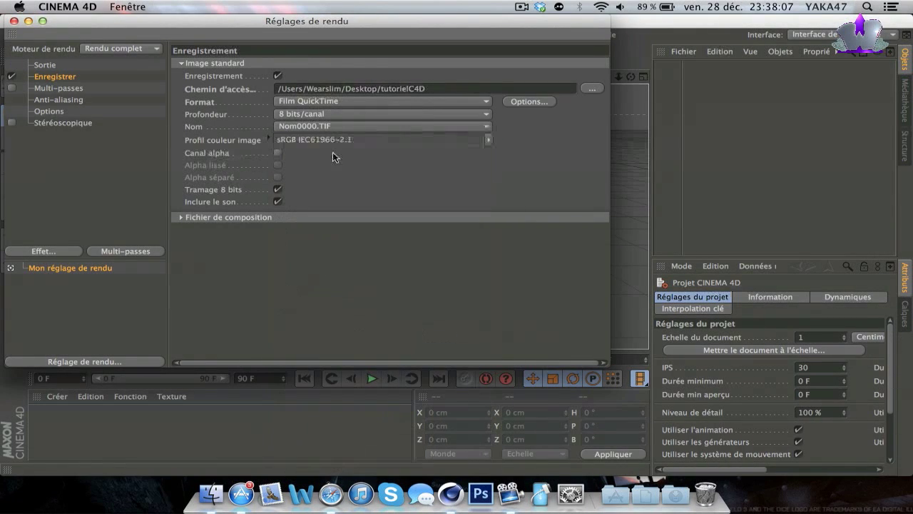
{"action": "left_click", "coordinate": [294, 104]}
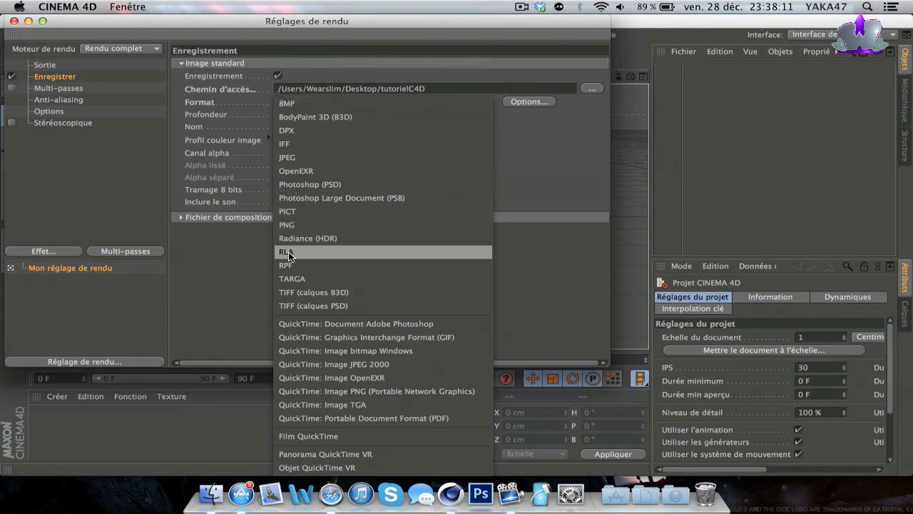
{"action": "left_click", "coordinate": [253, 262]}
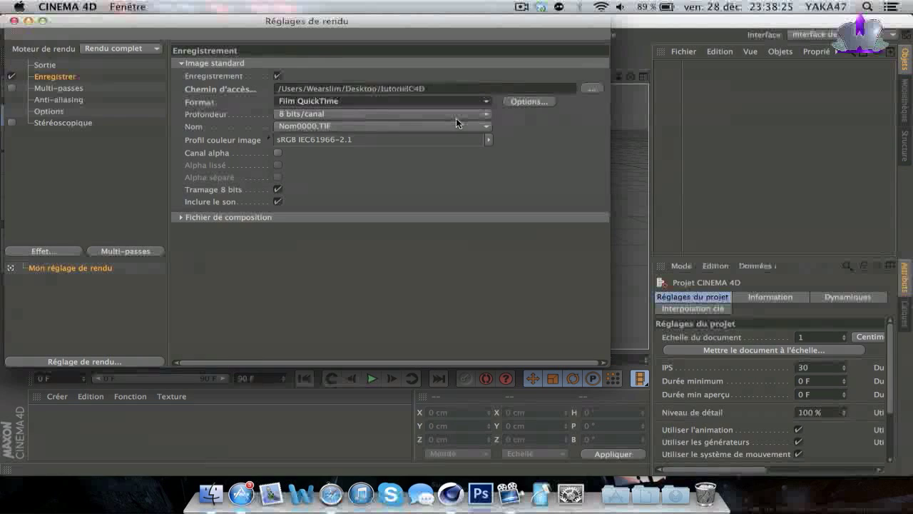
- Set the render anti-aliasing to Au mieux with a maximum level of 1x1, and close the render settings
{"action": "left_click", "coordinate": [59, 88]}
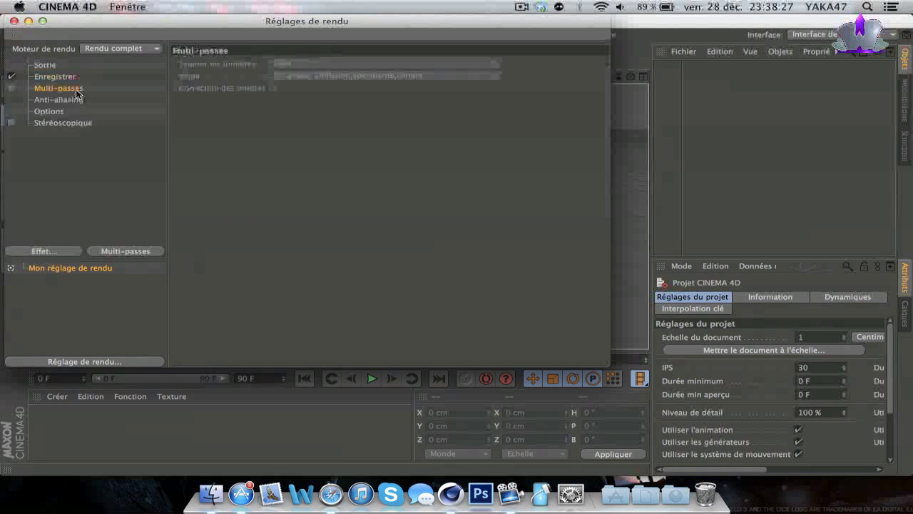
{"action": "left_click", "coordinate": [59, 99]}
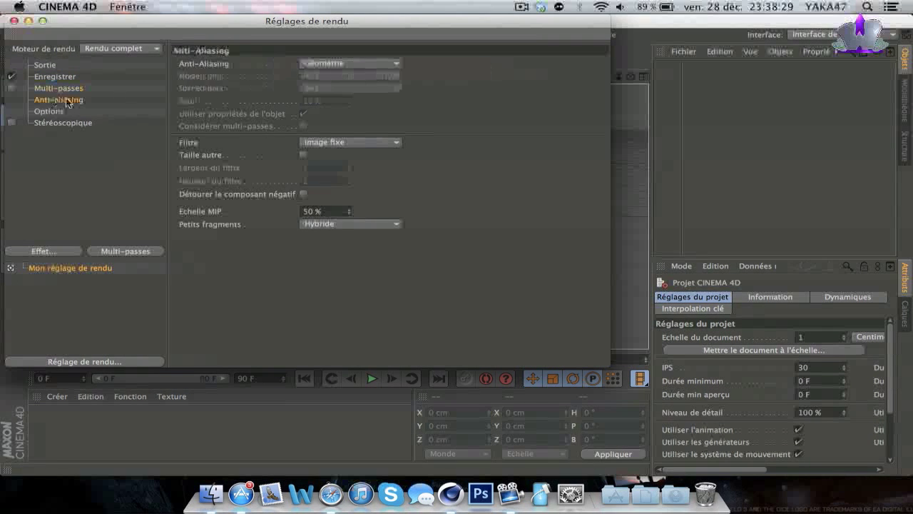
{"action": "left_click", "coordinate": [332, 66]}
{"action": "left_click", "coordinate": [326, 100]}
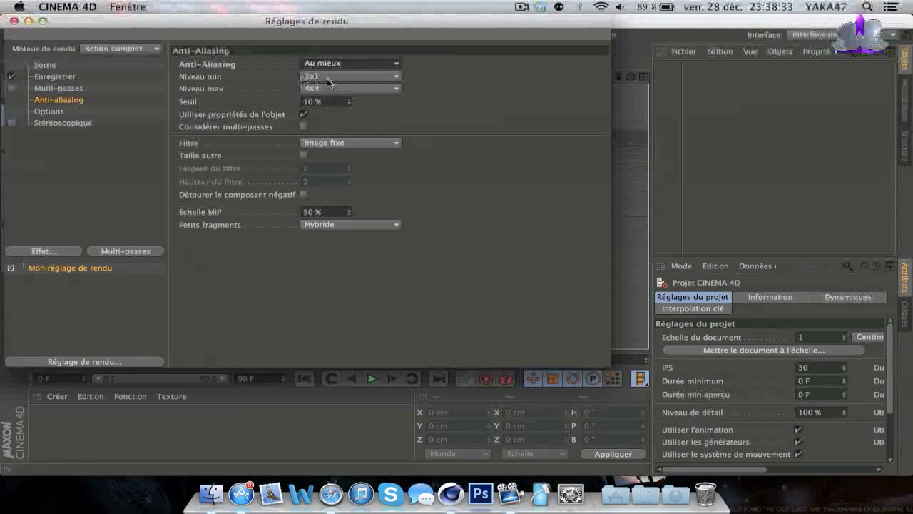
{"action": "left_click", "coordinate": [321, 88]}
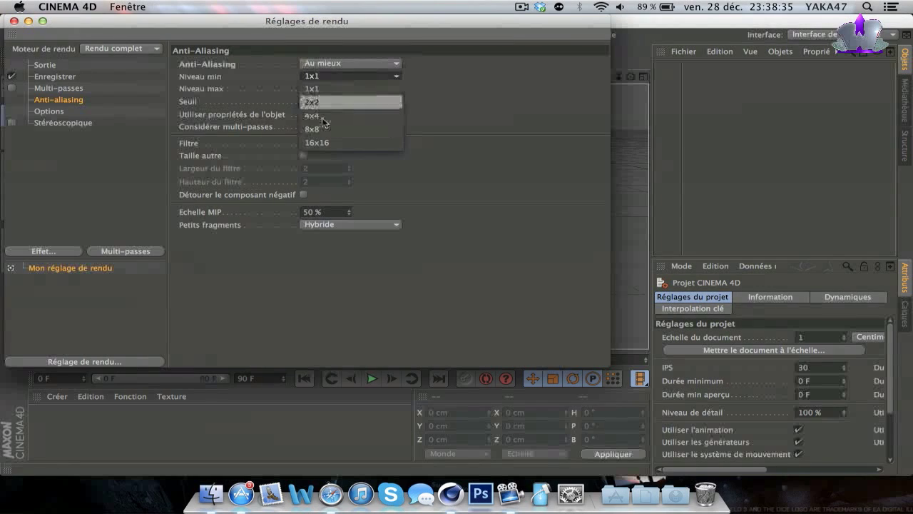
{"action": "left_click", "coordinate": [434, 117]}
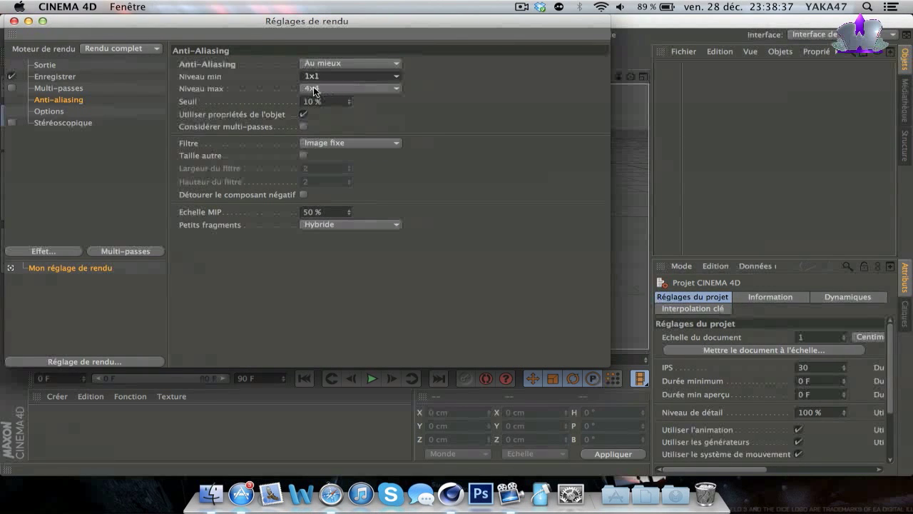
{"action": "left_click", "coordinate": [313, 90]}
{"action": "left_click", "coordinate": [314, 101]}
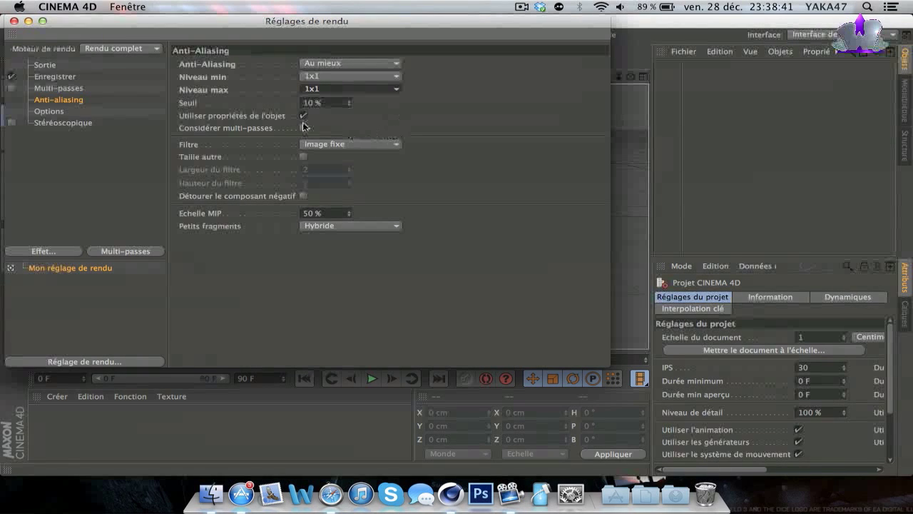
{"action": "left_click", "coordinate": [49, 112]}
{"action": "left_click", "coordinate": [66, 123]}
{"action": "left_click", "coordinate": [49, 111]}
{"action": "left_click", "coordinate": [65, 123]}
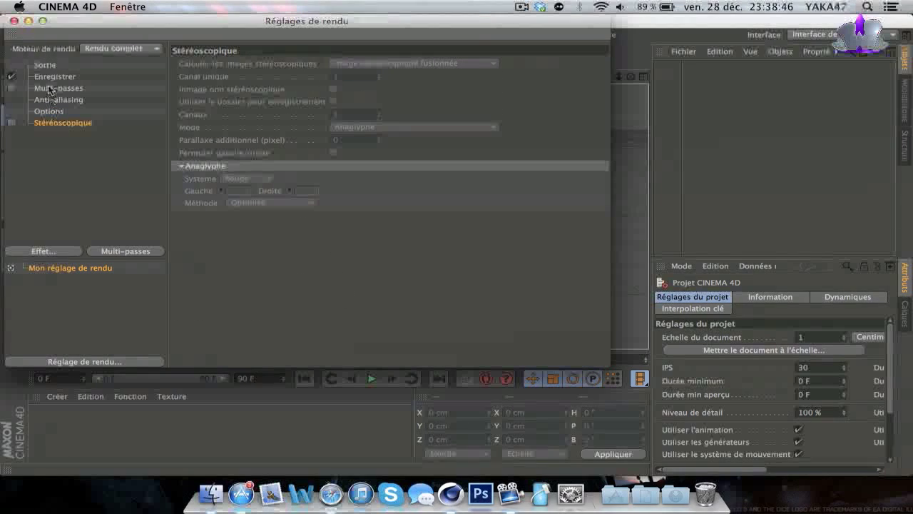
{"action": "left_click", "coordinate": [14, 21]}
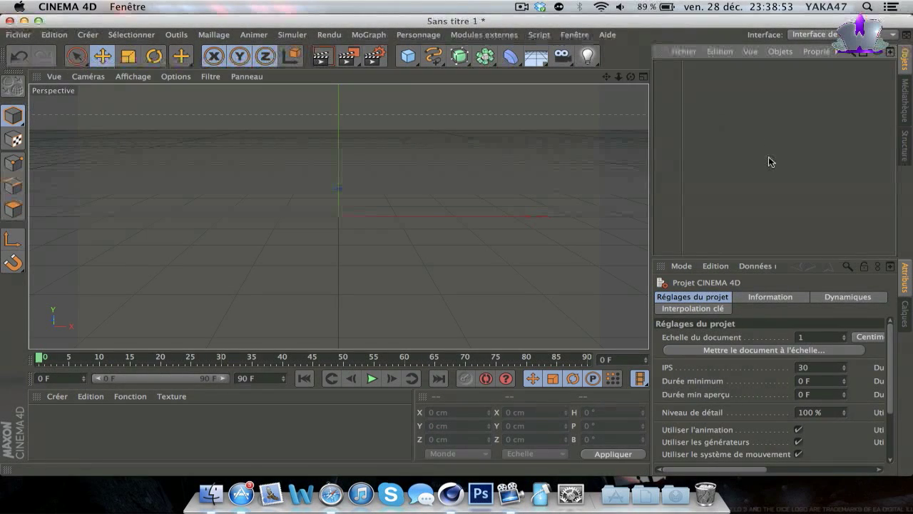
- Add a MoGraph Mo Texte object to the scene and set its text to WEARSLIM
{"action": "left_click", "coordinate": [371, 36]}
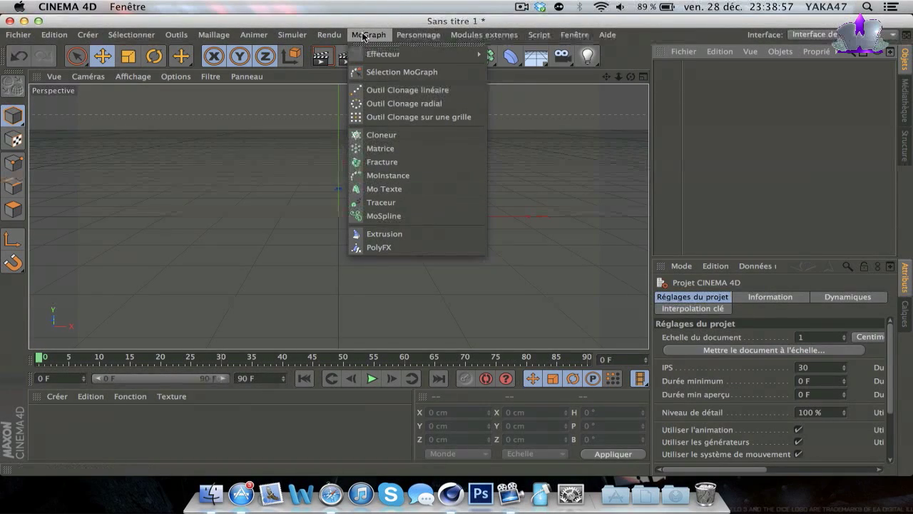
{"action": "left_click", "coordinate": [382, 189]}
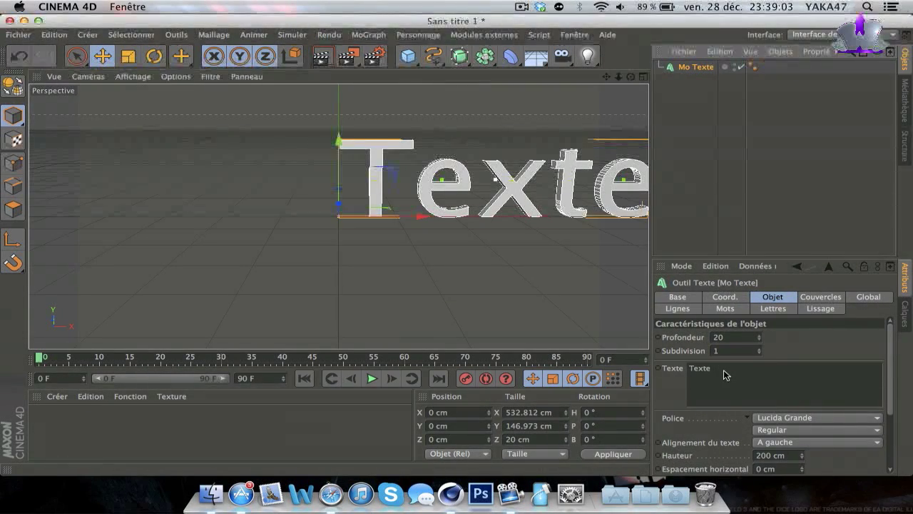
{"action": "left_click_drag", "start_coordinate": [724, 369], "coordinate": [499, 341]}
{"action": "type", "text": "WEARSLIM"}
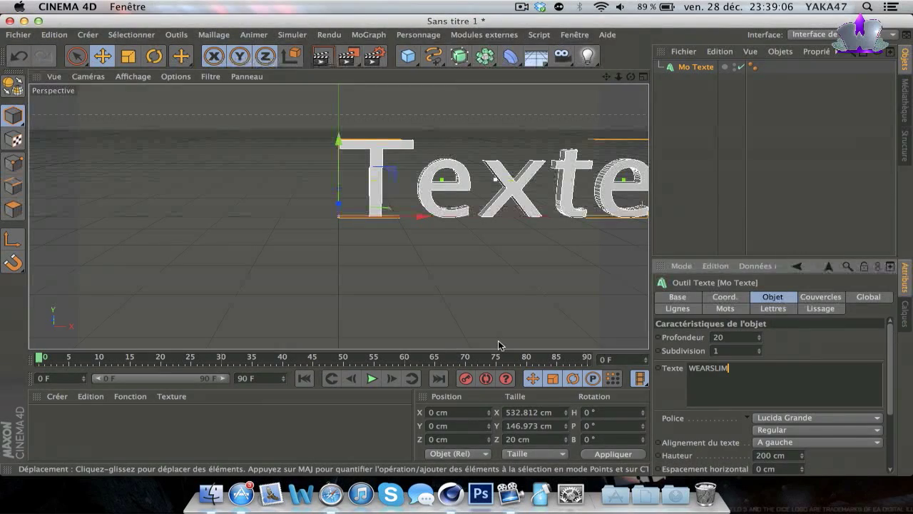
{"action": "left_click", "coordinate": [357, 280]}
{"action": "left_click", "coordinate": [457, 206]}
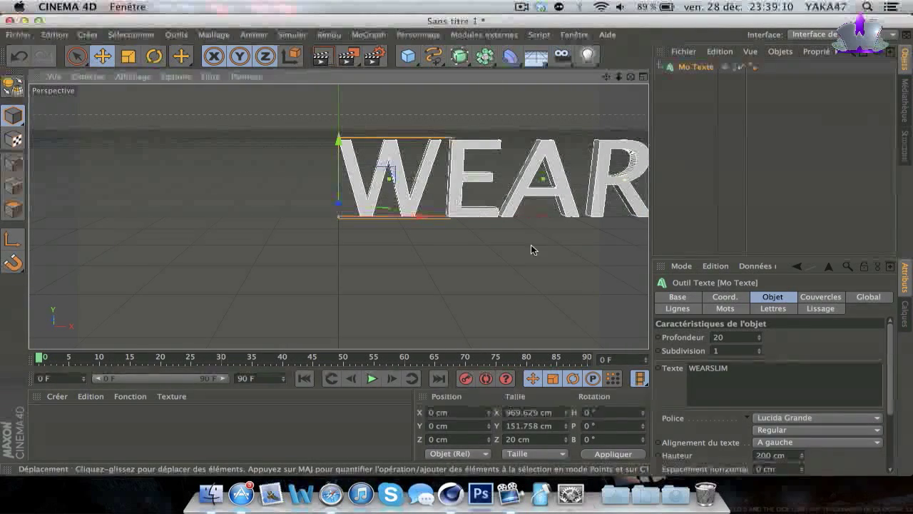
- Set the font of the WEARSLIM text to Arial Black
{"action": "left_click", "coordinate": [785, 418]}
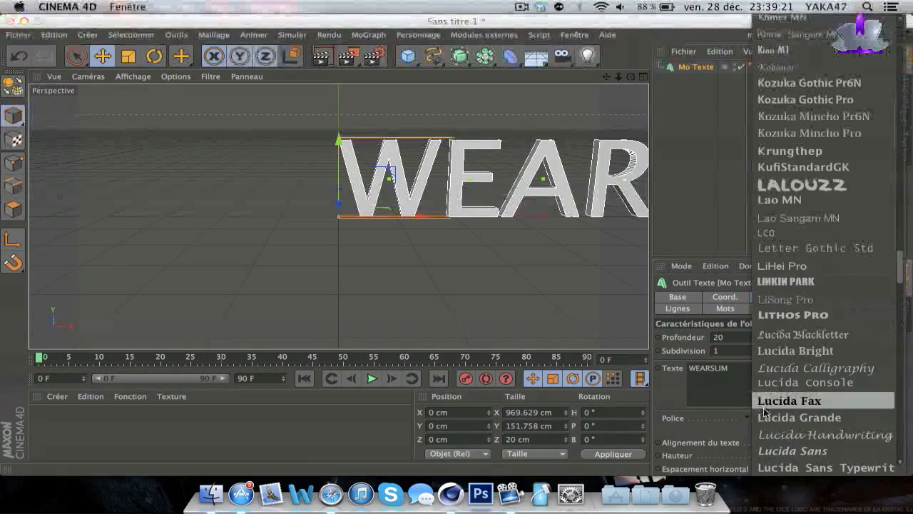
{"action": "scroll", "coordinate": [792, 360], "scroll_direction": "up", "scroll_amount": 10}
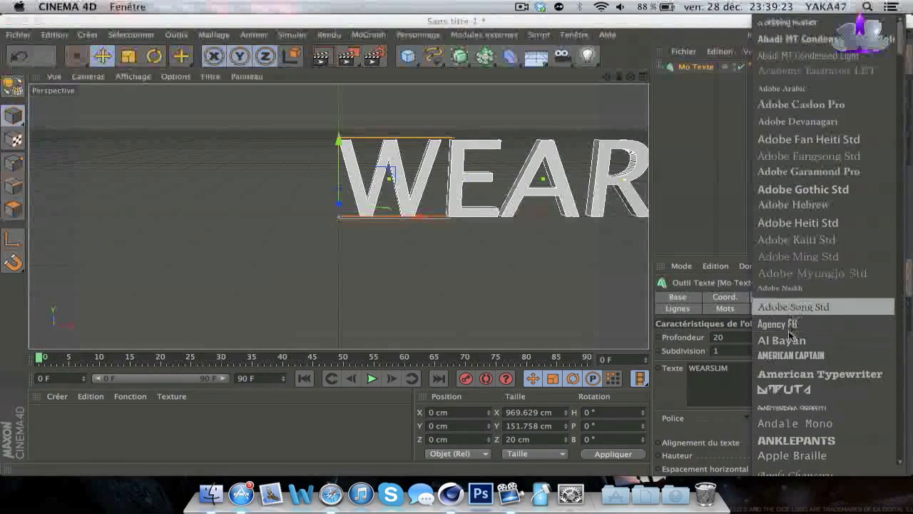
{"action": "scroll", "coordinate": [801, 212], "scroll_direction": "down", "scroll_amount": 5}
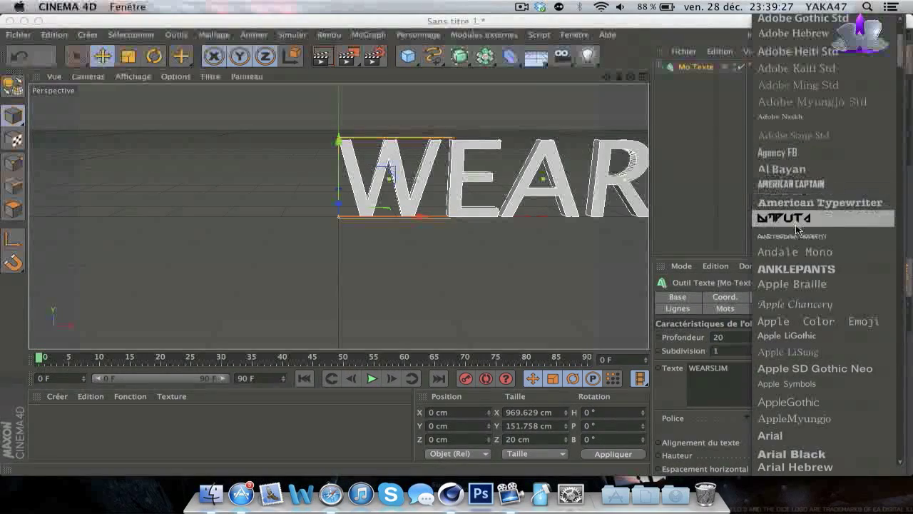
{"action": "scroll", "coordinate": [797, 242], "scroll_direction": "down", "scroll_amount": 10}
{"action": "scroll", "coordinate": [797, 243], "scroll_direction": "down", "scroll_amount": 4}
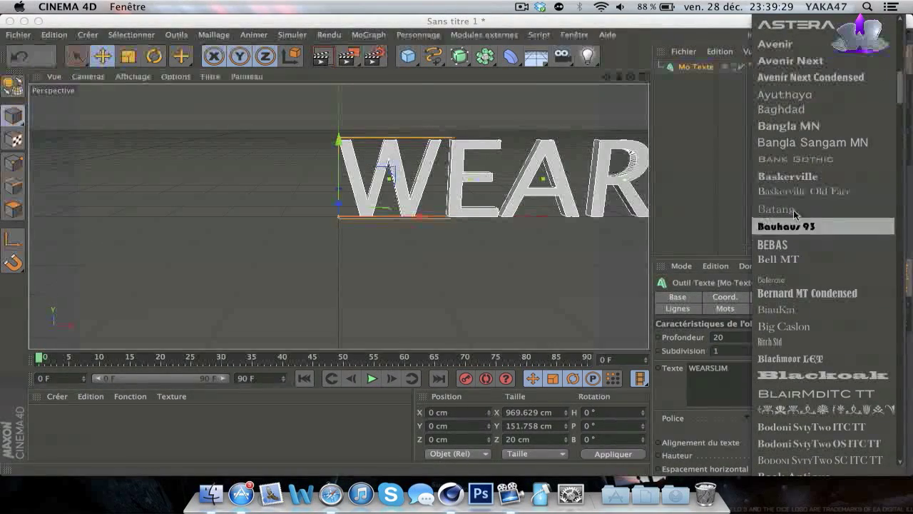
{"action": "left_click", "coordinate": [784, 27]}
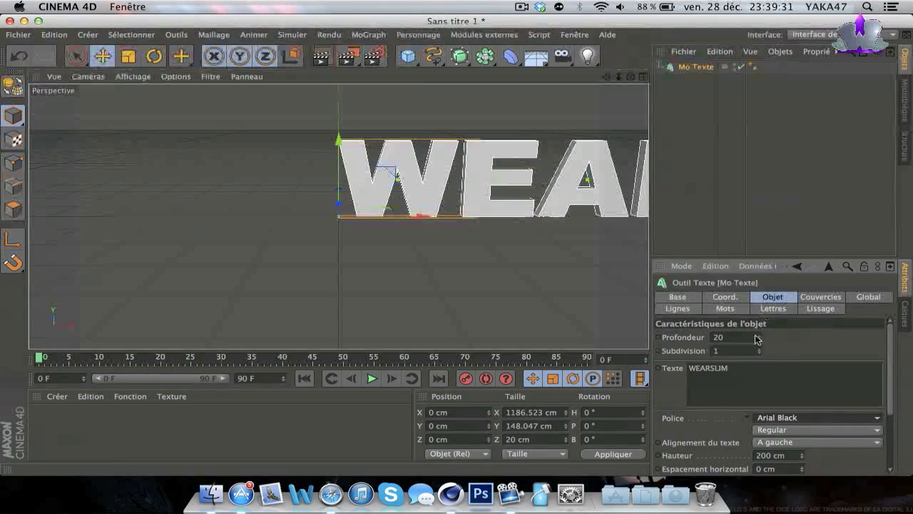
- Set the font of the WEARSLIM text to Astera
{"action": "left_click", "coordinate": [784, 419]}
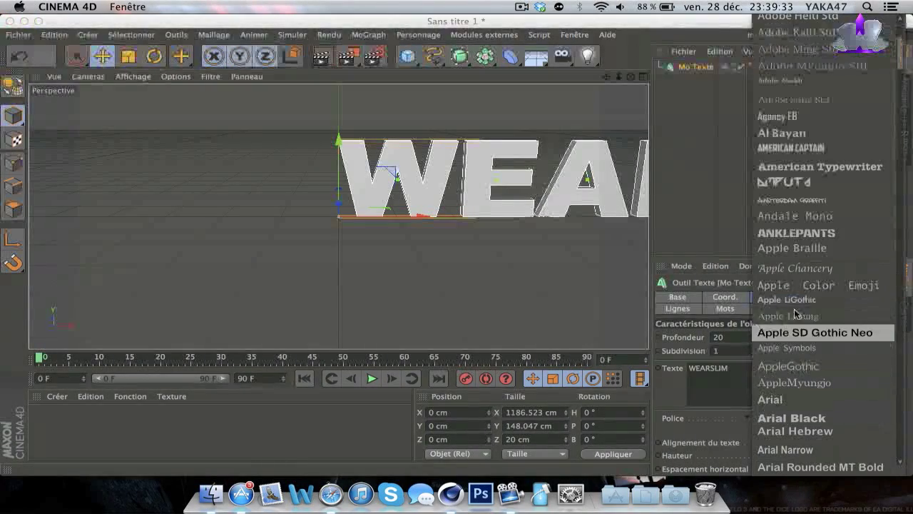
{"action": "scroll", "coordinate": [784, 269], "scroll_direction": "down", "scroll_amount": 8}
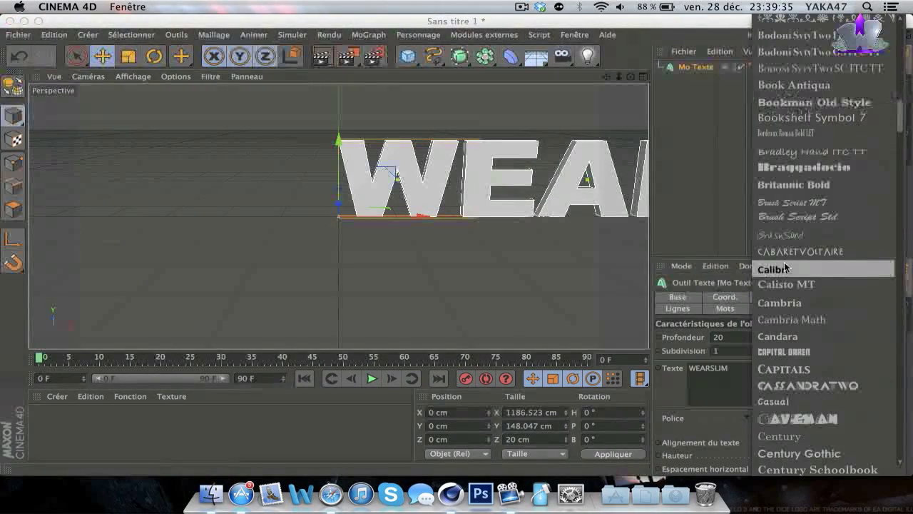
{"action": "scroll", "coordinate": [784, 265], "scroll_direction": "up", "scroll_amount": 5}
{"action": "scroll", "coordinate": [804, 138], "scroll_direction": "up", "scroll_amount": 2}
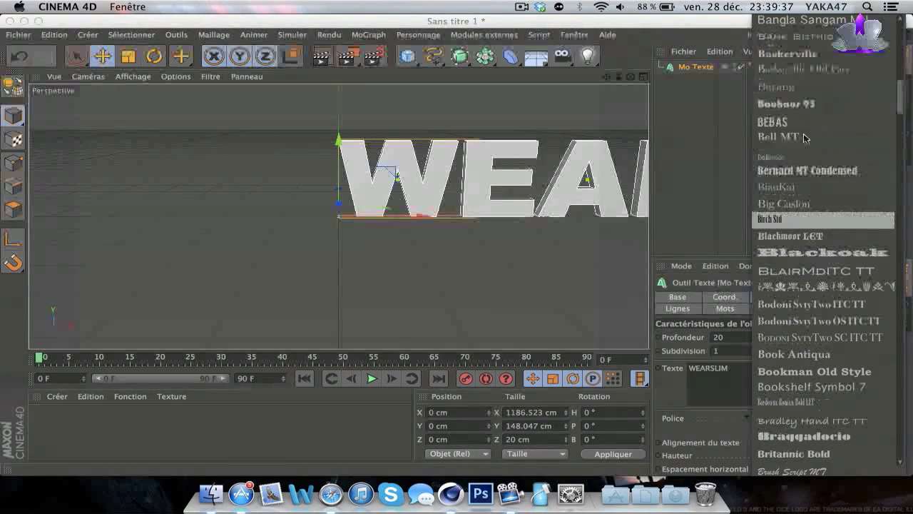
{"action": "scroll", "coordinate": [803, 136], "scroll_direction": "up", "scroll_amount": 3}
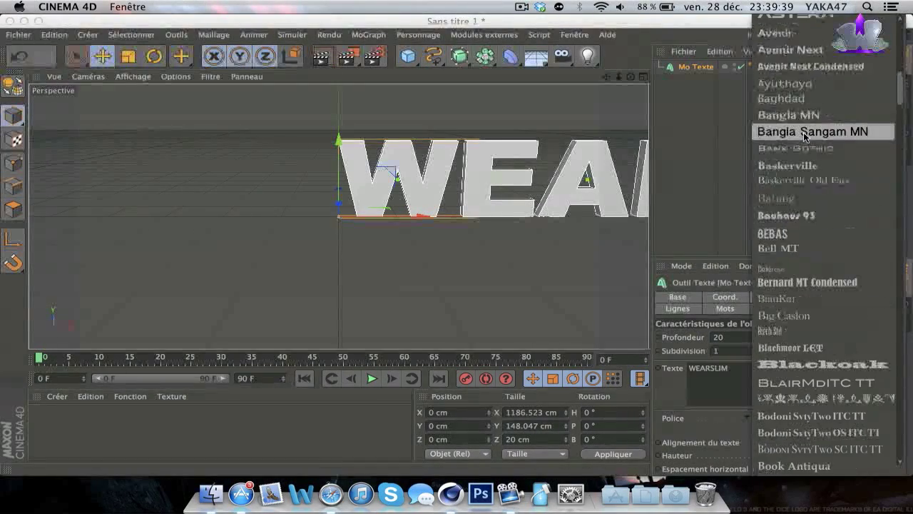
{"action": "scroll", "coordinate": [791, 33], "scroll_direction": "up", "scroll_amount": 4}
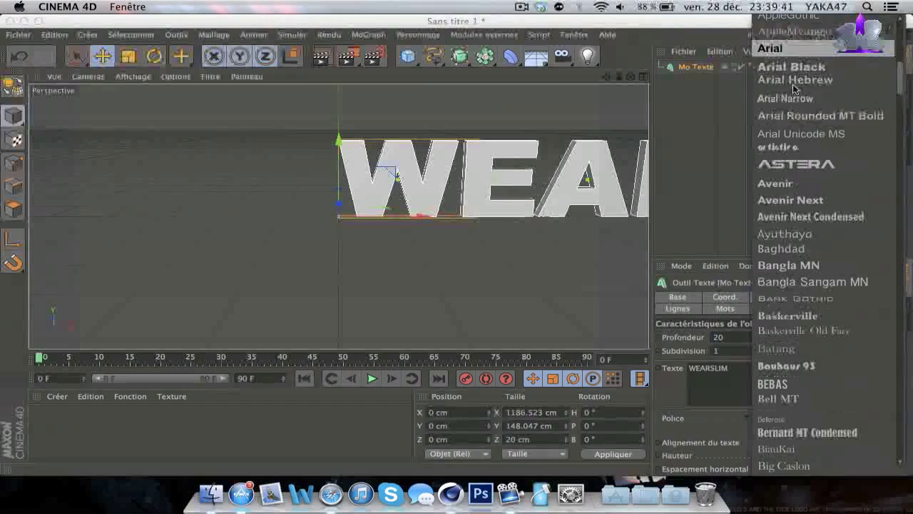
{"action": "left_click", "coordinate": [802, 139]}
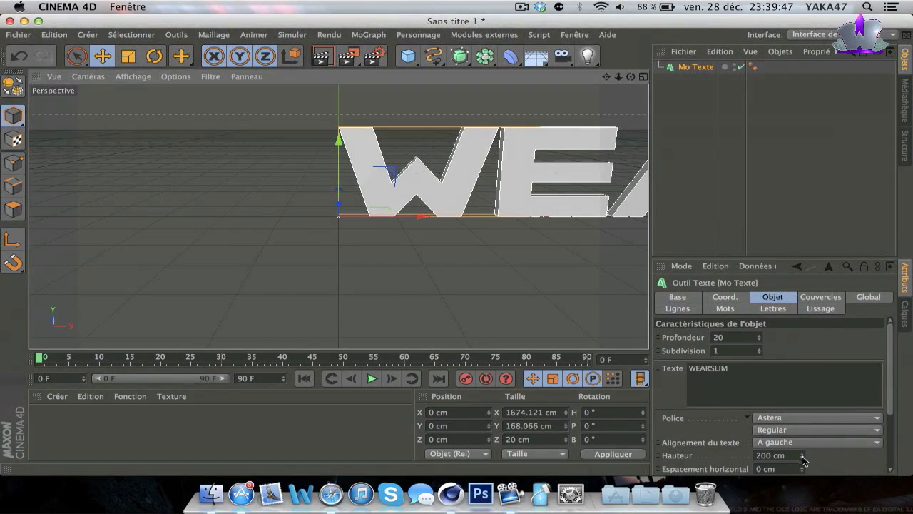
- Reduce the text height to 94 cm and center the text in the view at about X -383 cm, Y -39 cm
{"action": "left_click_drag", "start_coordinate": [802, 460], "coordinate": [802, 507]}
{"action": "left_click_drag", "start_coordinate": [413, 218], "coordinate": [227, 219]}
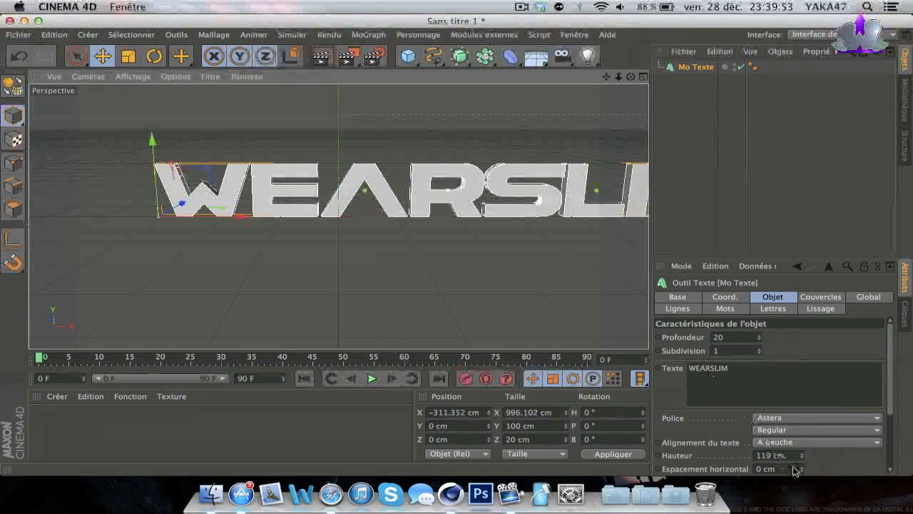
{"action": "left_click_drag", "start_coordinate": [802, 463], "coordinate": [802, 482]}
{"action": "left_click_drag", "start_coordinate": [231, 218], "coordinate": [189, 220]}
{"action": "left_click_drag", "start_coordinate": [108, 140], "coordinate": [109, 162]}
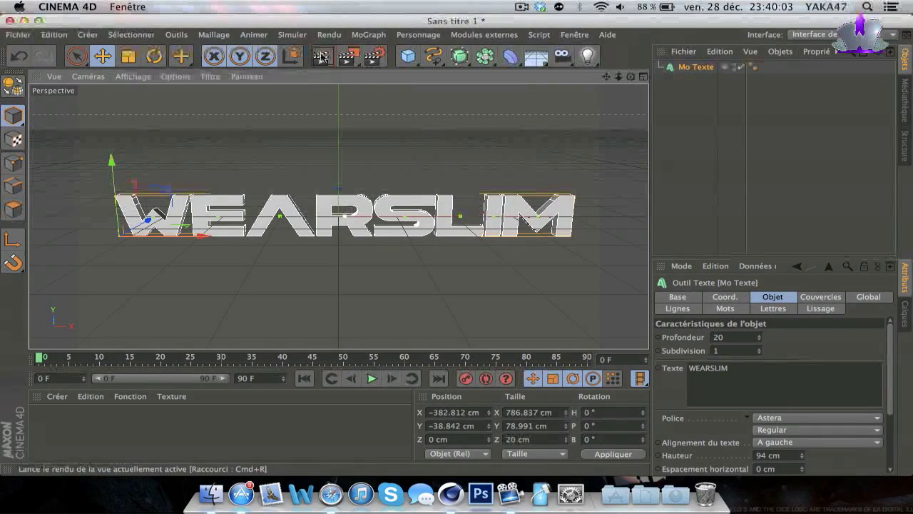
- Render a preview of the view and nudge the text to about X -387 cm, Y -40 cm
{"action": "left_click", "coordinate": [322, 58]}
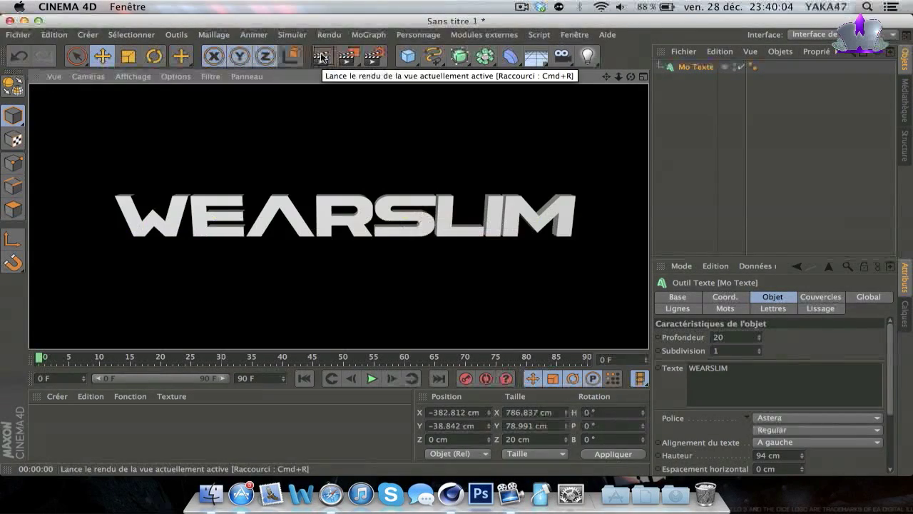
{"action": "left_click", "coordinate": [263, 276]}
{"action": "left_click", "coordinate": [187, 222]}
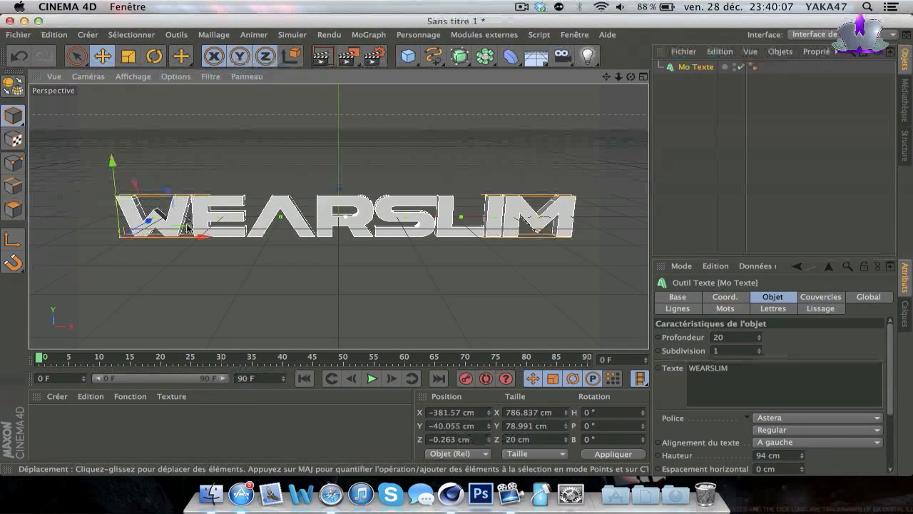
{"action": "left_click_drag", "start_coordinate": [197, 241], "coordinate": [192, 241]}
{"action": "left_click", "coordinate": [278, 300]}
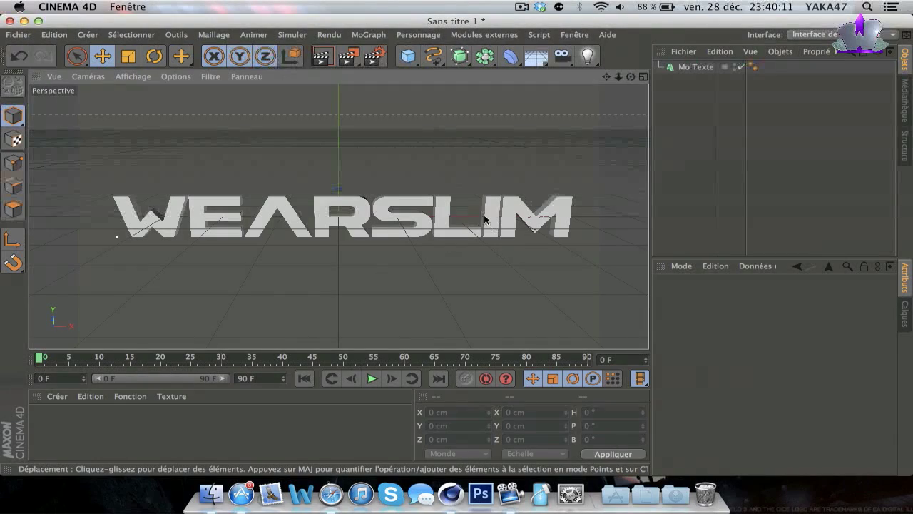
- Set the depth of the Mo Texte object to 80 and render a preview of the view
{"action": "left_click", "coordinate": [695, 67]}
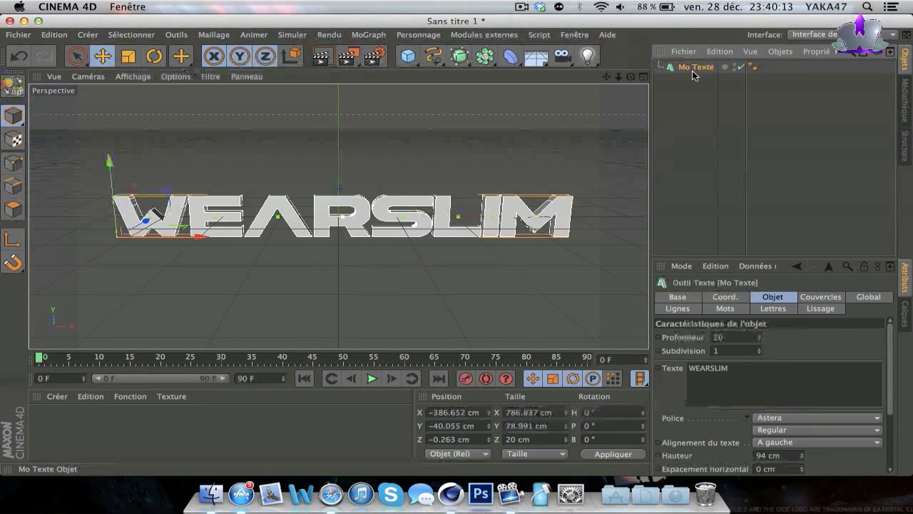
{"action": "double_click", "coordinate": [737, 337]}
{"action": "type", "text": "80"}
{"action": "key", "text": "Return"}
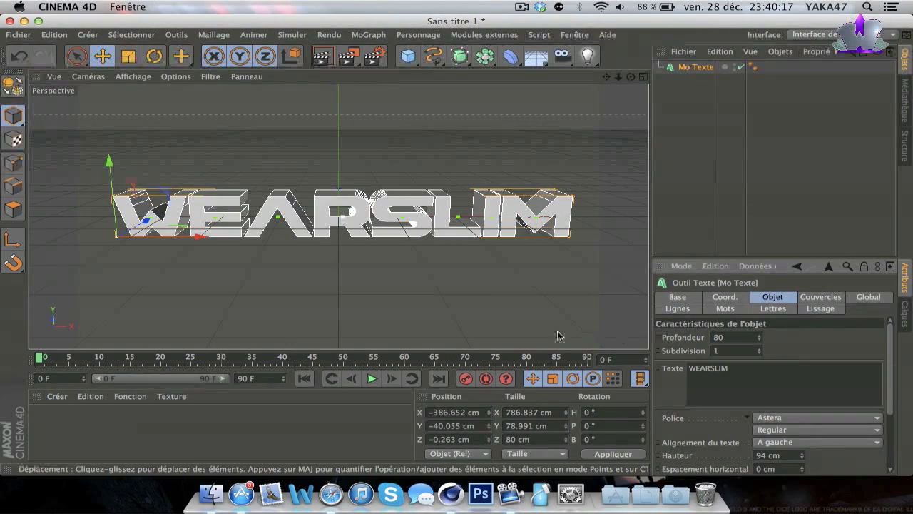
{"action": "left_click", "coordinate": [481, 308]}
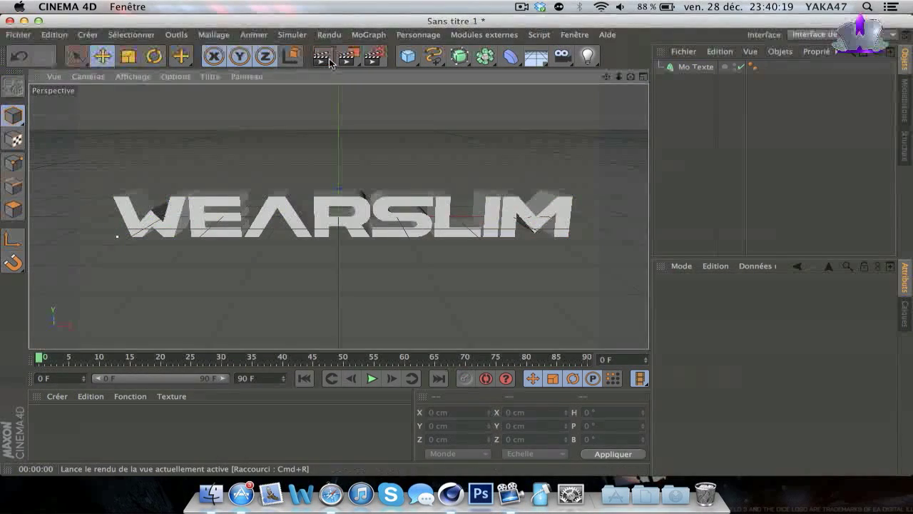
{"action": "left_click", "coordinate": [330, 62]}
{"action": "left_click", "coordinate": [611, 149]}
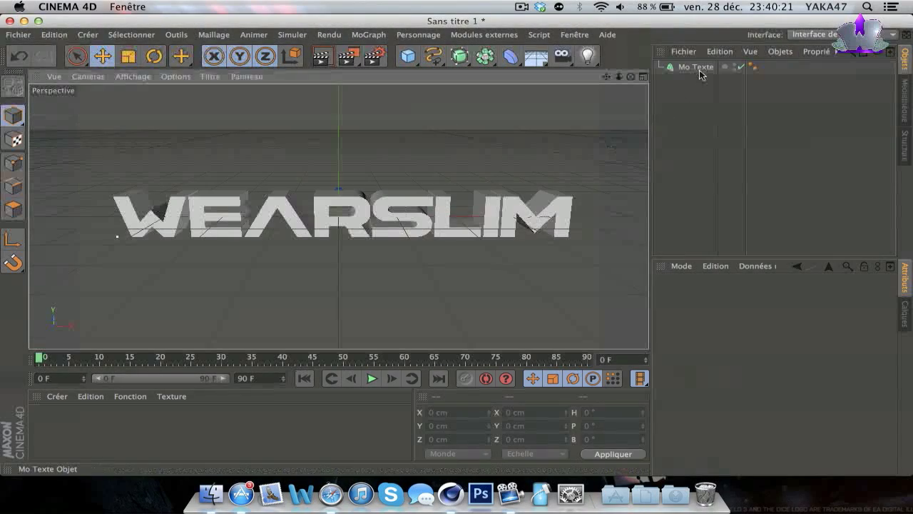
- Set both the start and end caps of the Mo Texte object to Couvercle et biseau
{"action": "left_click", "coordinate": [695, 66]}
{"action": "left_click", "coordinate": [806, 295]}
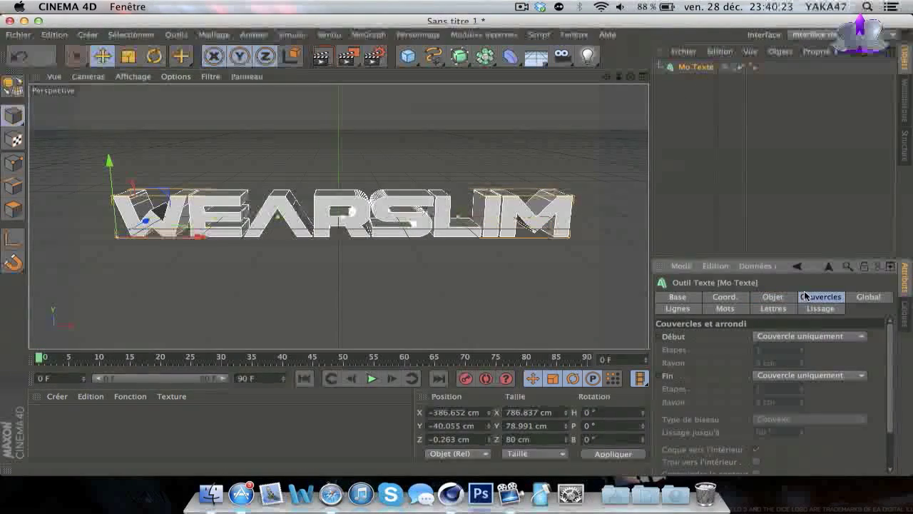
{"action": "left_click", "coordinate": [781, 335]}
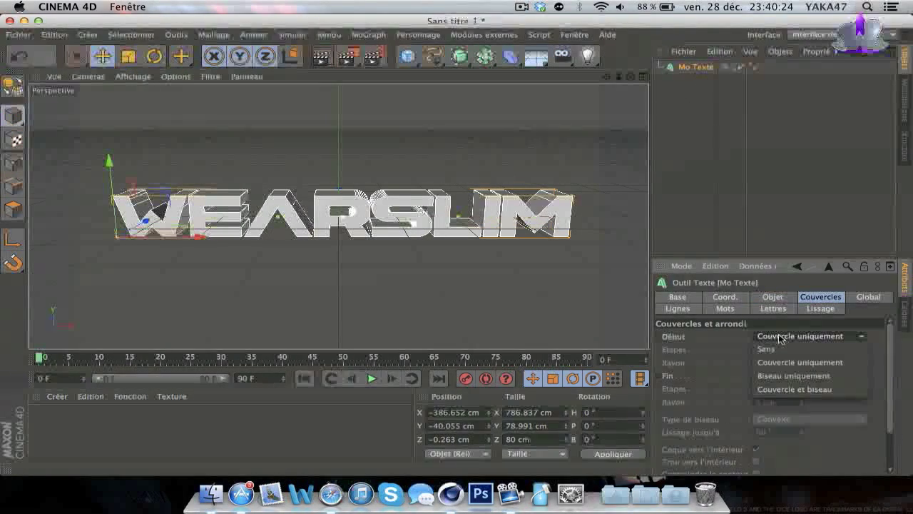
{"action": "left_click", "coordinate": [780, 390]}
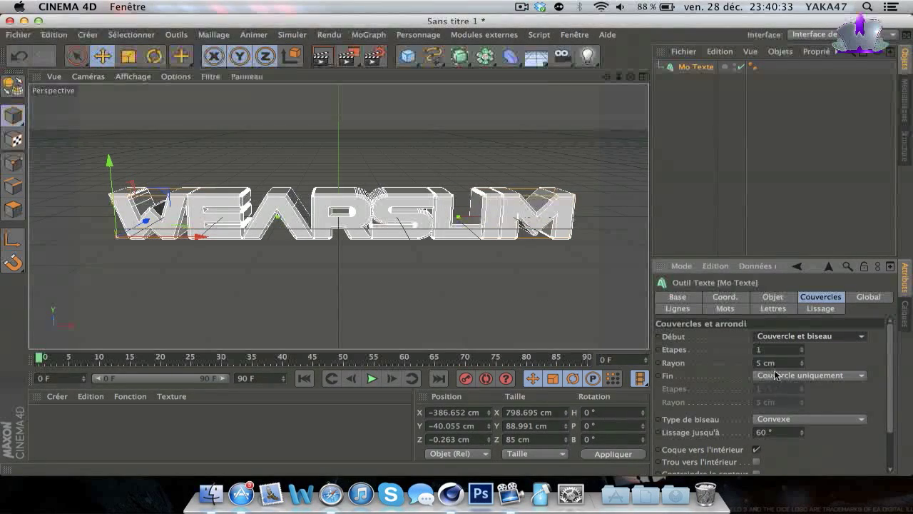
{"action": "left_click", "coordinate": [774, 375]}
{"action": "left_click", "coordinate": [794, 428]}
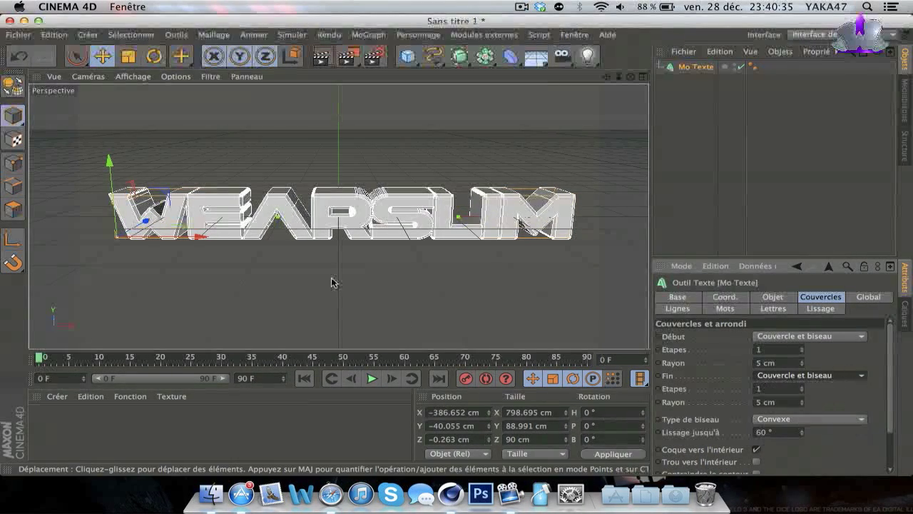
{"action": "left_click", "coordinate": [333, 282]}
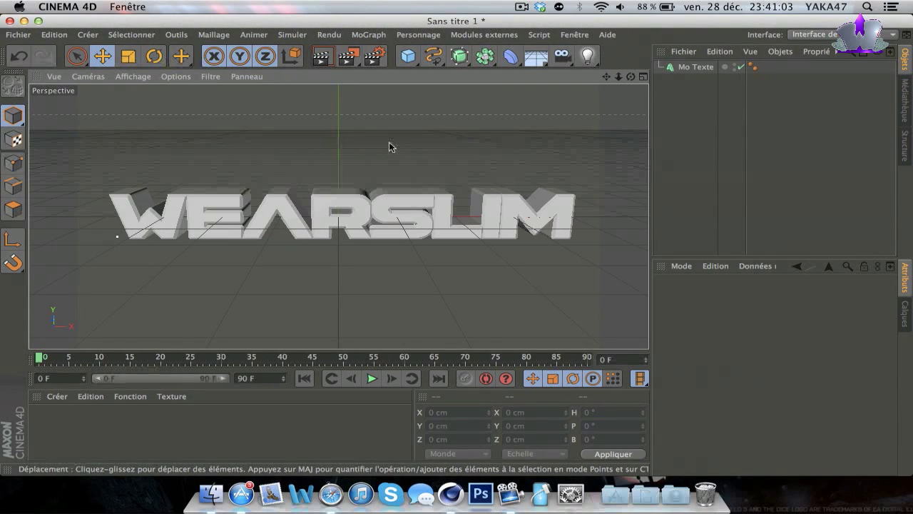
{"action": "left_click", "coordinate": [470, 36]}
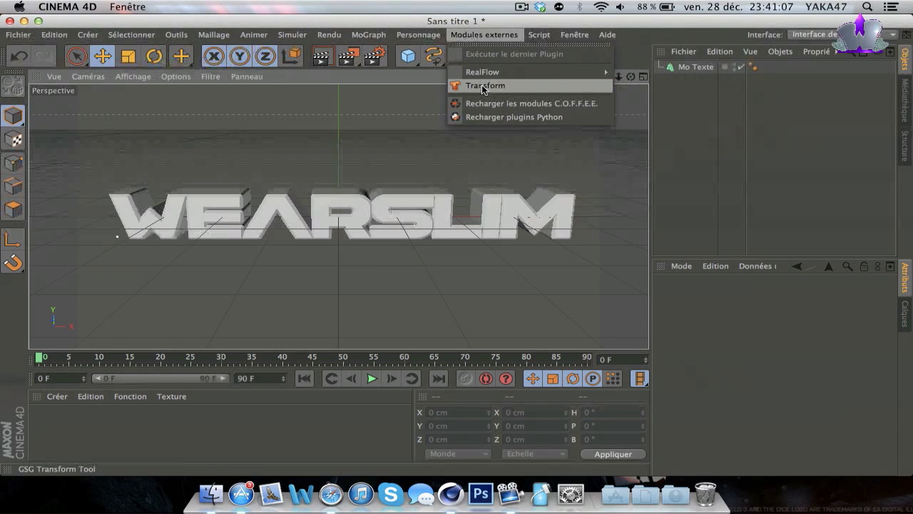
{"action": "left_click", "coordinate": [687, 348]}
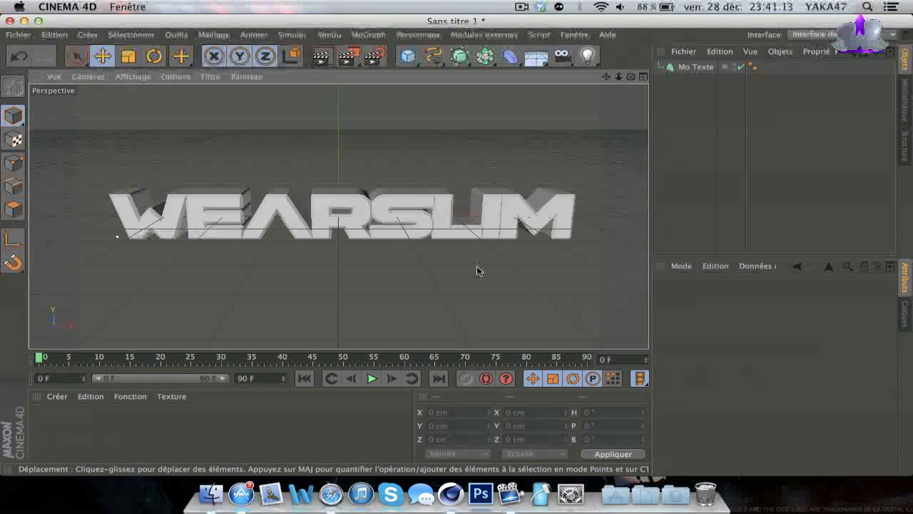
- Load the materials from HUGE Material Pack.c4d in the C4D folder, found under Bureau, Projet YouTube, GFX
{"action": "left_click", "coordinate": [57, 396]}
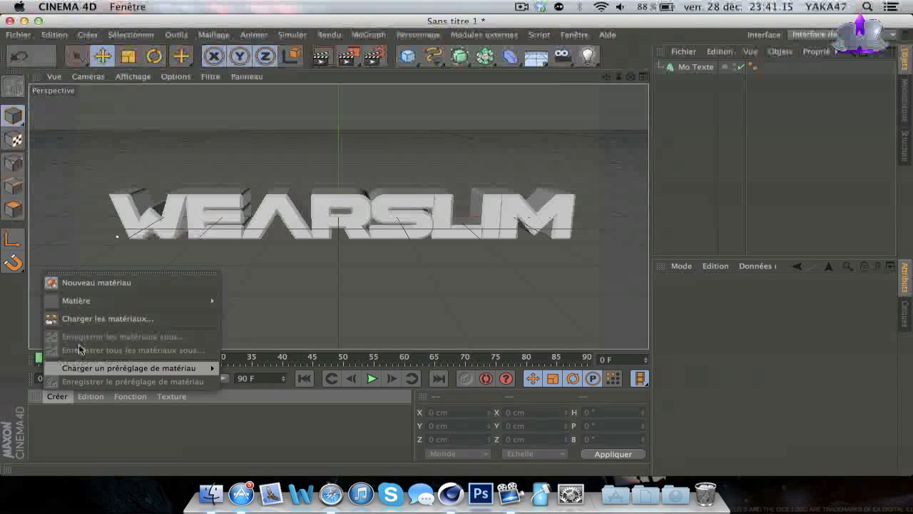
{"action": "left_click", "coordinate": [108, 321]}
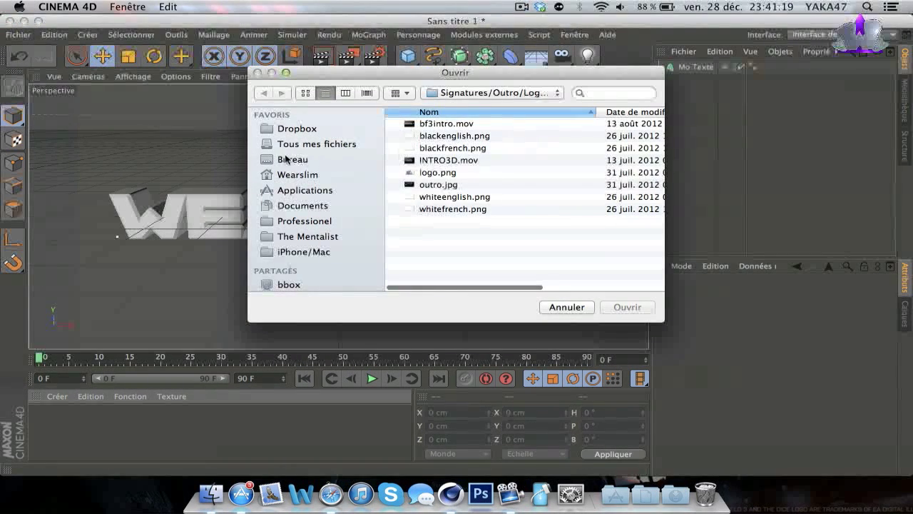
{"action": "left_click", "coordinate": [286, 159]}
{"action": "double_click", "coordinate": [457, 209]}
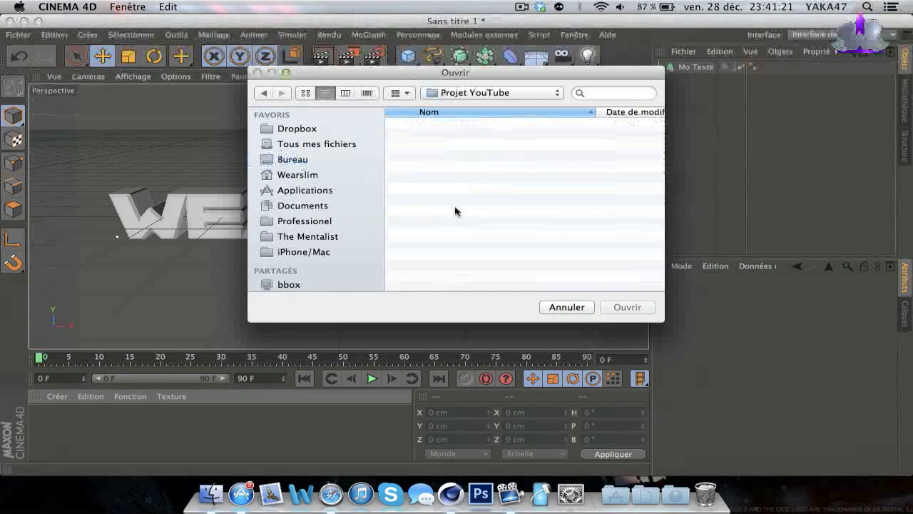
{"action": "double_click", "coordinate": [431, 134]}
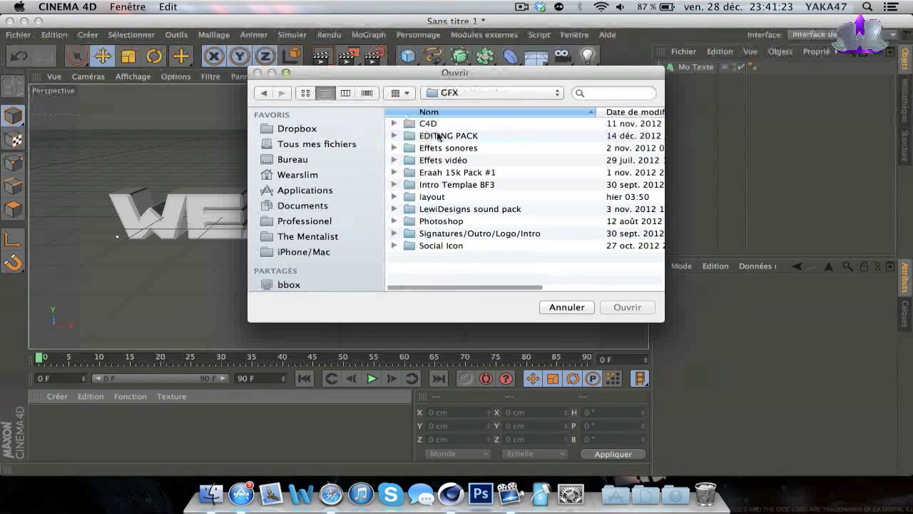
{"action": "double_click", "coordinate": [429, 124]}
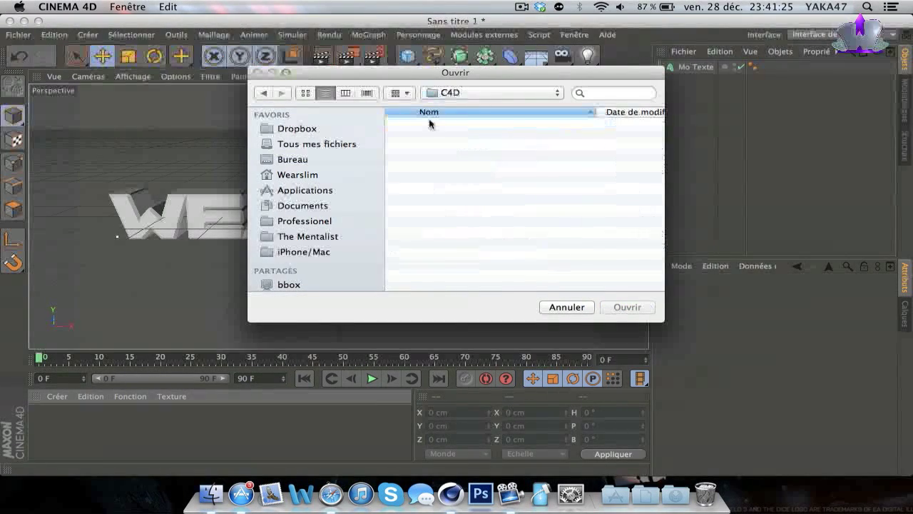
{"action": "left_click", "coordinate": [436, 136]}
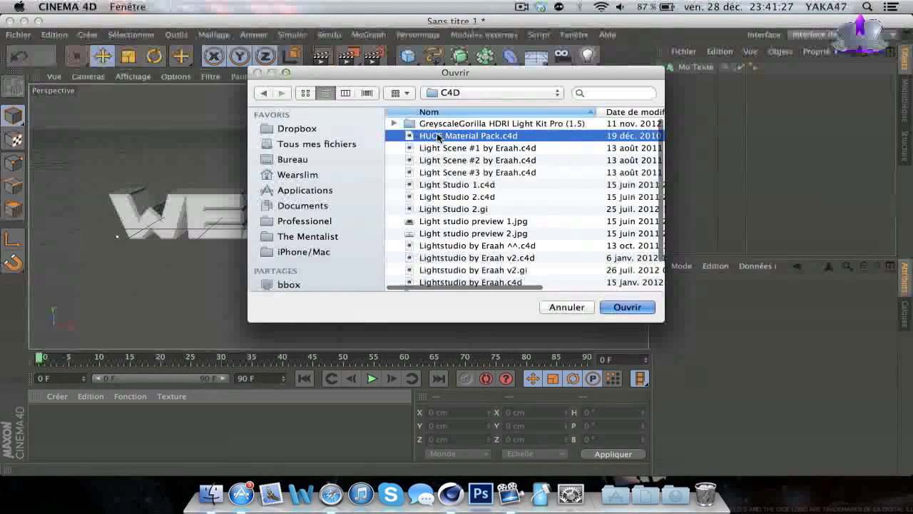
{"action": "double_click", "coordinate": [439, 136]}
- Apply the ShinyWhite material to the WEARSLIM text
{"action": "scroll", "coordinate": [329, 444], "scroll_direction": "down", "scroll_amount": 6}
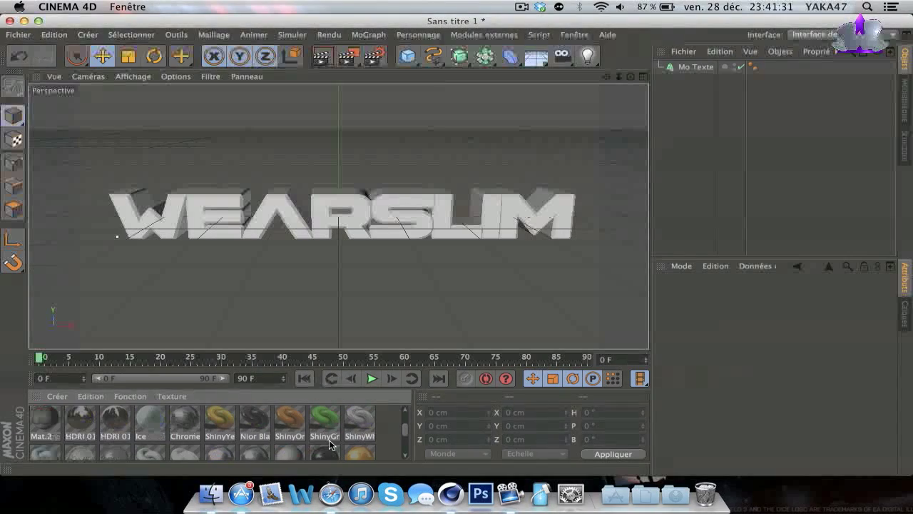
{"action": "left_click_drag", "start_coordinate": [359, 422], "coordinate": [325, 229]}
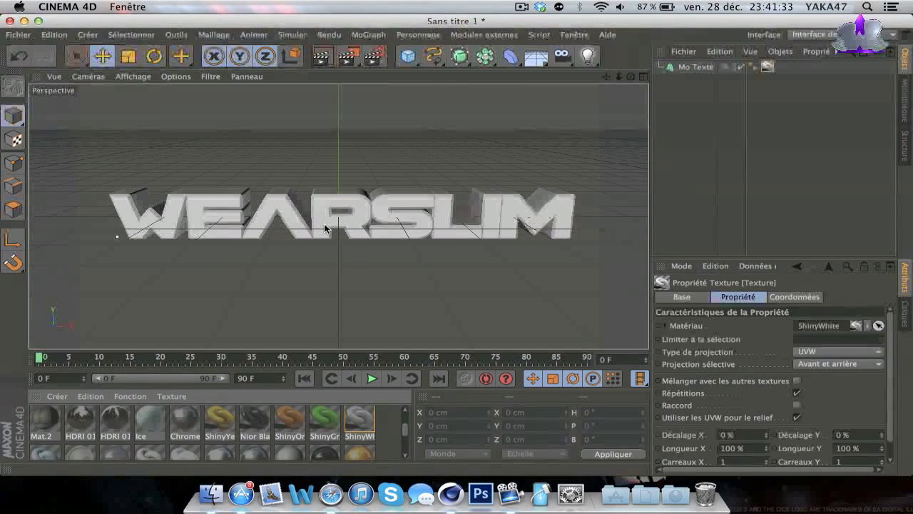
- Apply the Purple material to the WEARSLIM text and move the ShinyWhite texture tag after the purple one
{"action": "scroll", "coordinate": [324, 439], "scroll_direction": "up", "scroll_amount": 2}
{"action": "left_click_drag", "start_coordinate": [357, 424], "coordinate": [280, 218]}
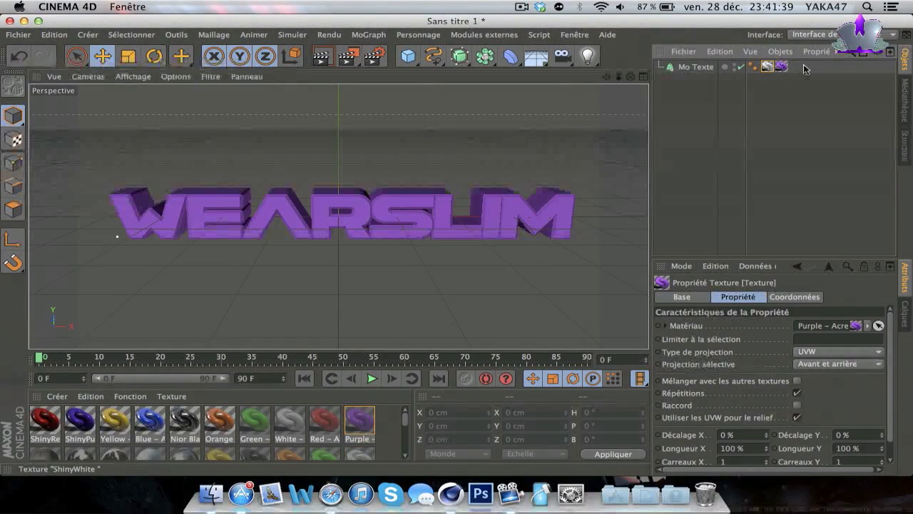
{"action": "left_click_drag", "start_coordinate": [767, 66], "coordinate": [791, 67]}
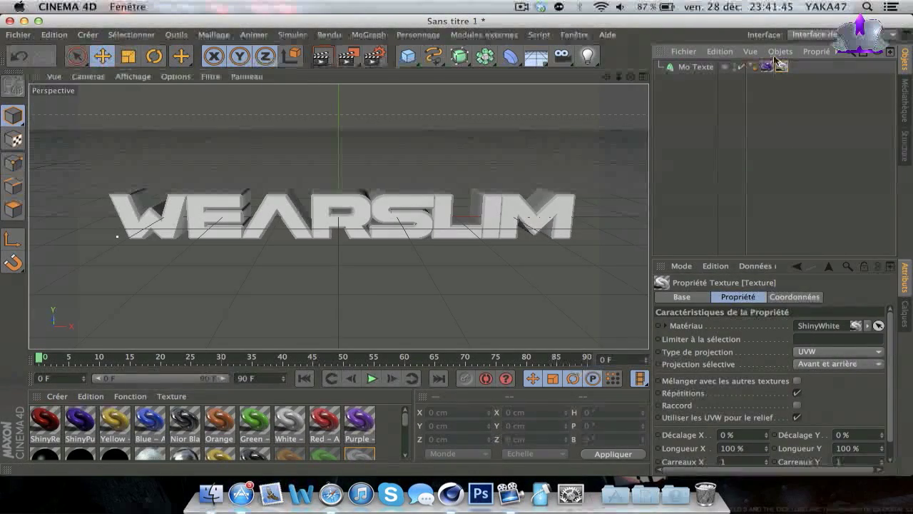
- Limit the ShinyWhite texture to the front cap selection of the text and render a preview of the view
{"action": "left_click", "coordinate": [809, 339]}
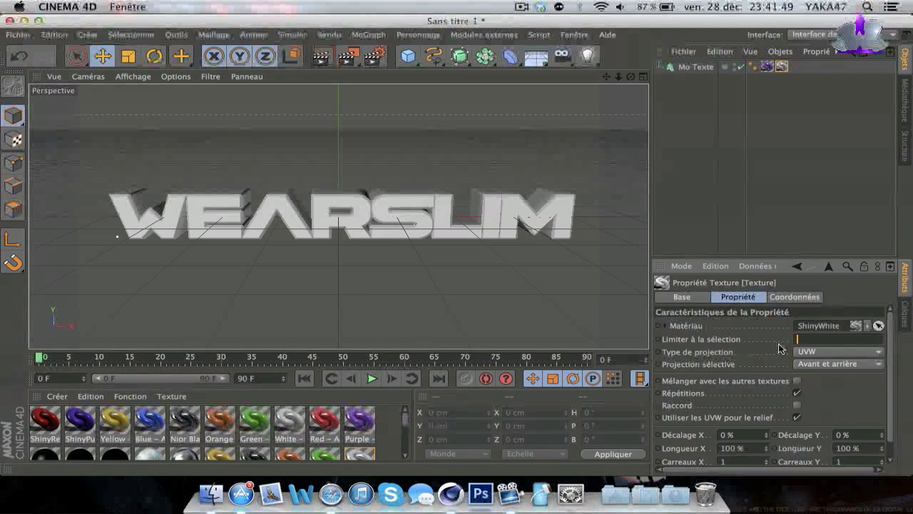
{"action": "left_click", "coordinate": [456, 282]}
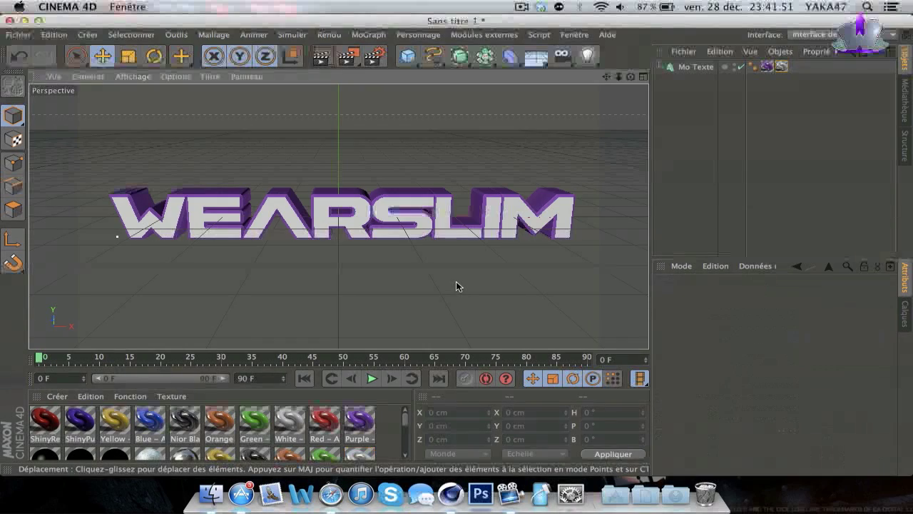
{"action": "left_click", "coordinate": [323, 60]}
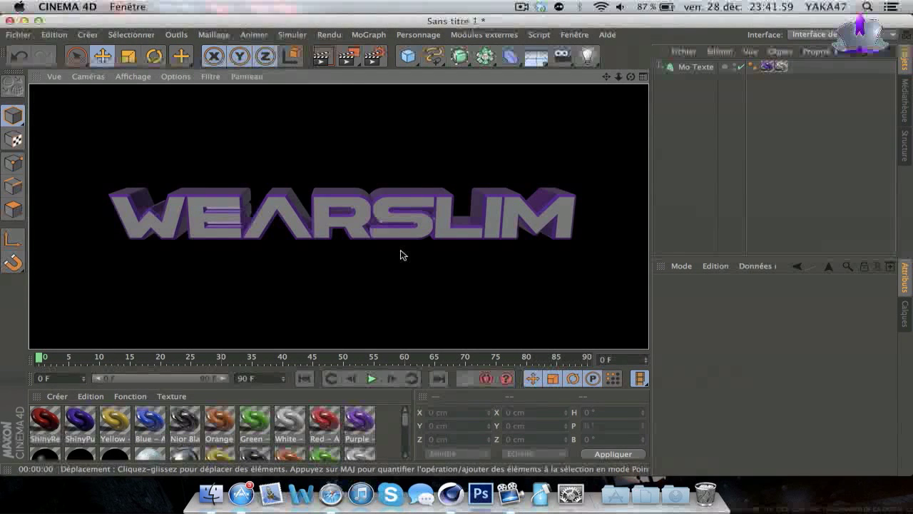
{"action": "left_click", "coordinate": [430, 129]}
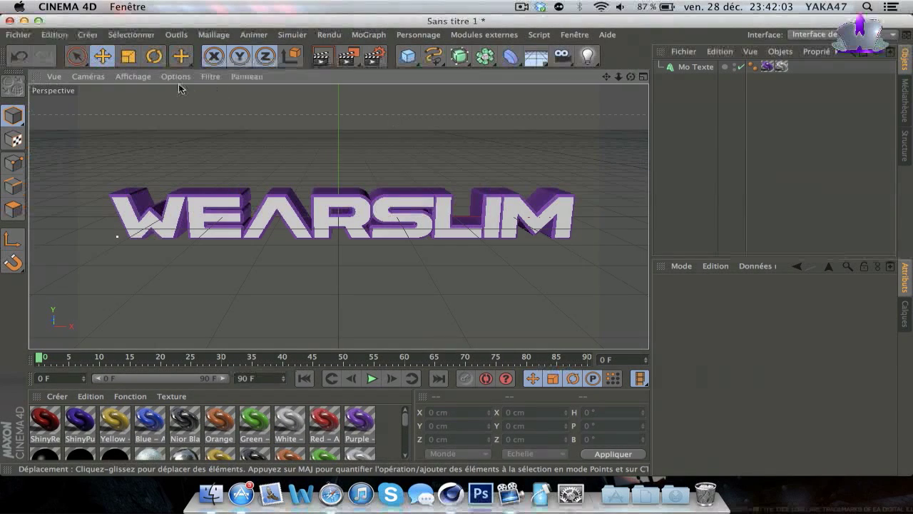
- Merge Eraah – GraffitStudio Giveaway.c4d into the scene from Projet YouTube, GFX, Eraah 15k Pack #1, Ligtstudio's
{"action": "left_click", "coordinate": [17, 34]}
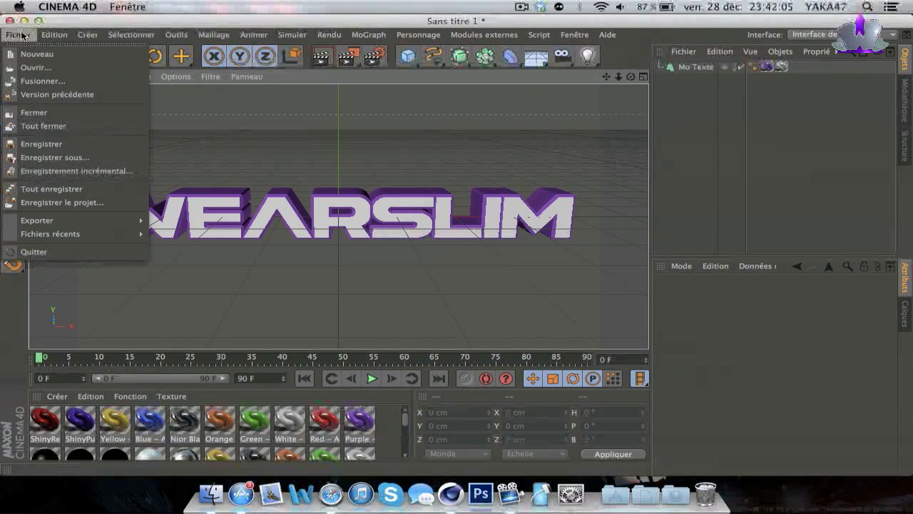
{"action": "left_click", "coordinate": [34, 67]}
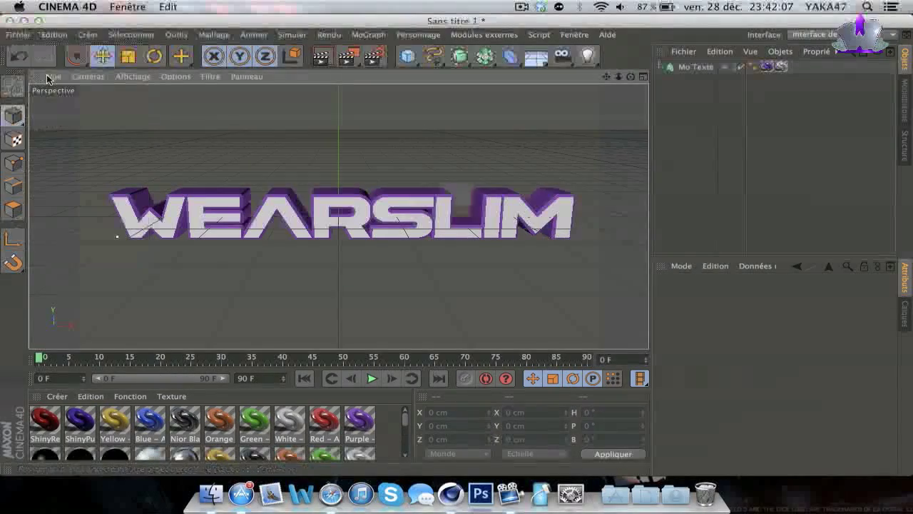
{"action": "scroll", "coordinate": [440, 209], "scroll_direction": "down", "scroll_amount": 3}
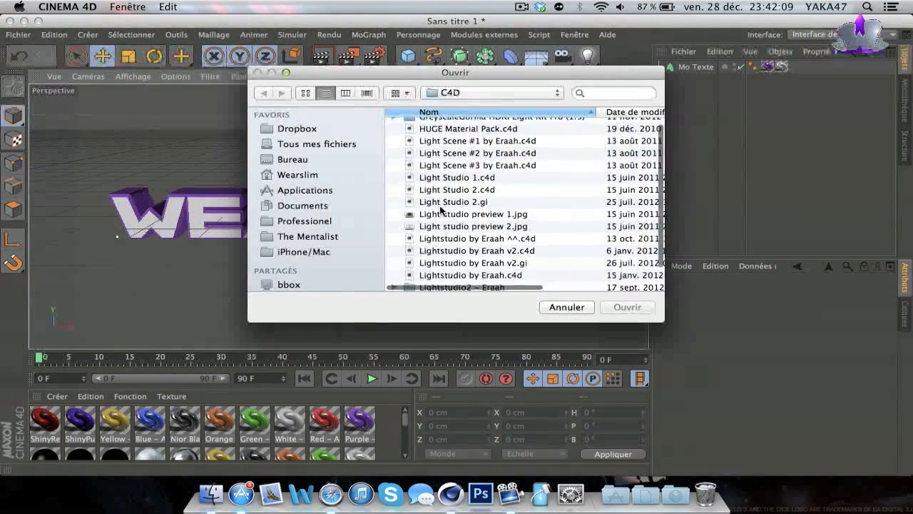
{"action": "scroll", "coordinate": [440, 210], "scroll_direction": "up", "scroll_amount": 3}
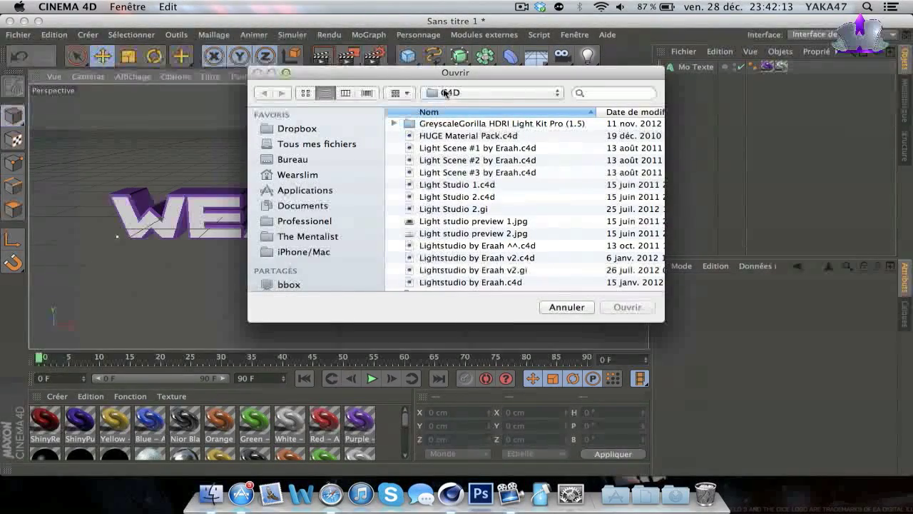
{"action": "left_click", "coordinate": [447, 93]}
{"action": "left_click", "coordinate": [457, 119]}
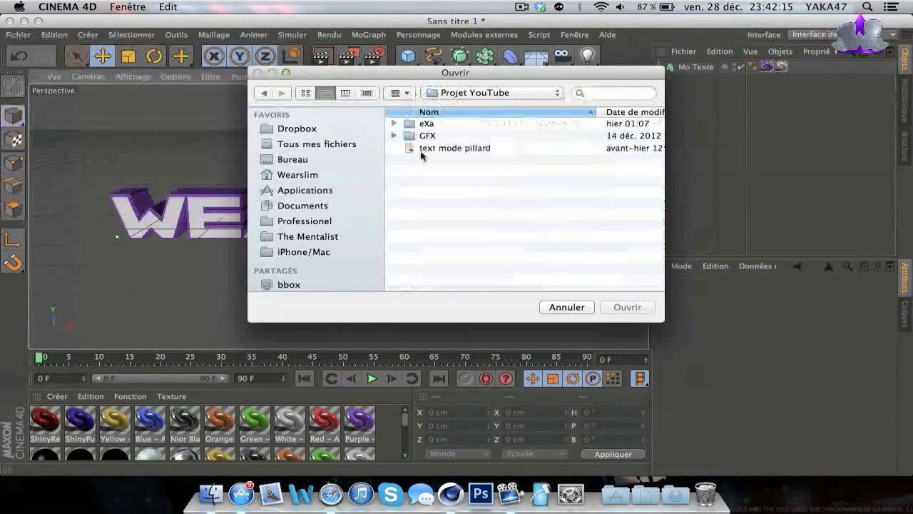
{"action": "double_click", "coordinate": [427, 136]}
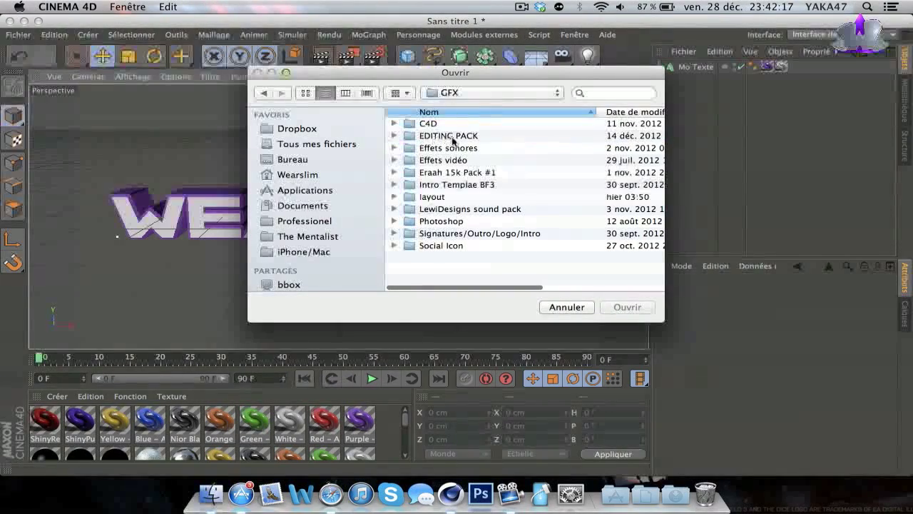
{"action": "double_click", "coordinate": [452, 174]}
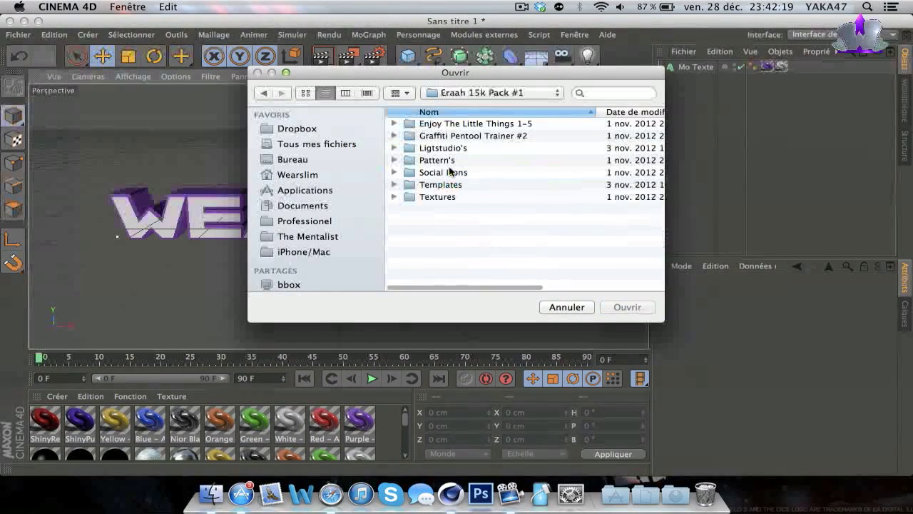
{"action": "double_click", "coordinate": [443, 148]}
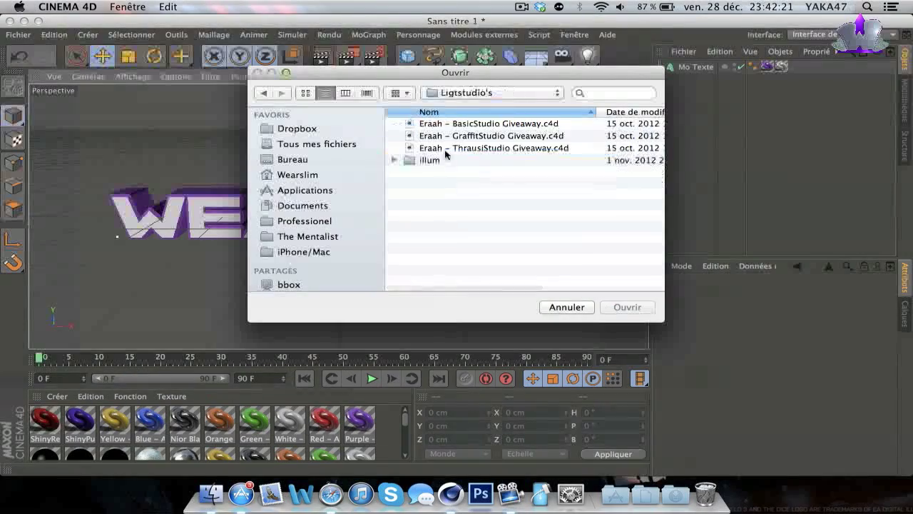
{"action": "double_click", "coordinate": [468, 136]}
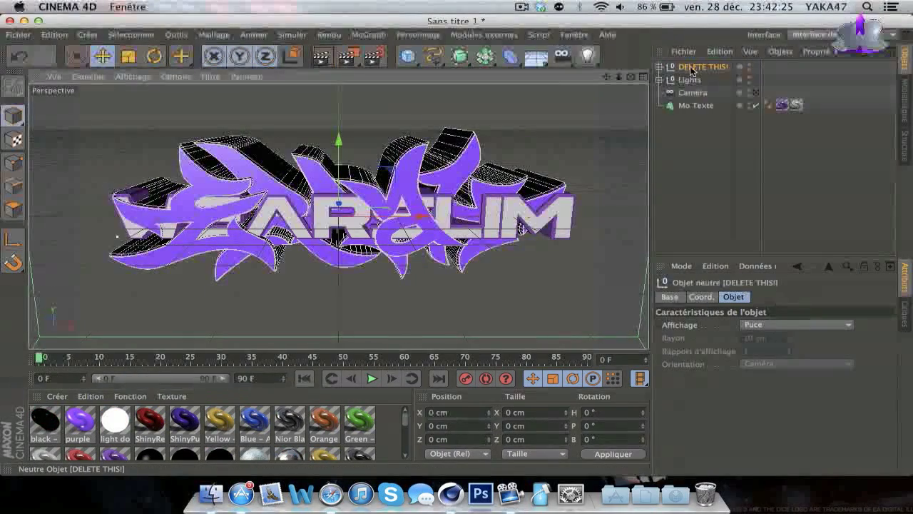
- Delete the DELETE THIS! sample object and render a closer preview of the text through the imported Caméra
{"action": "key", "text": "Delete"}
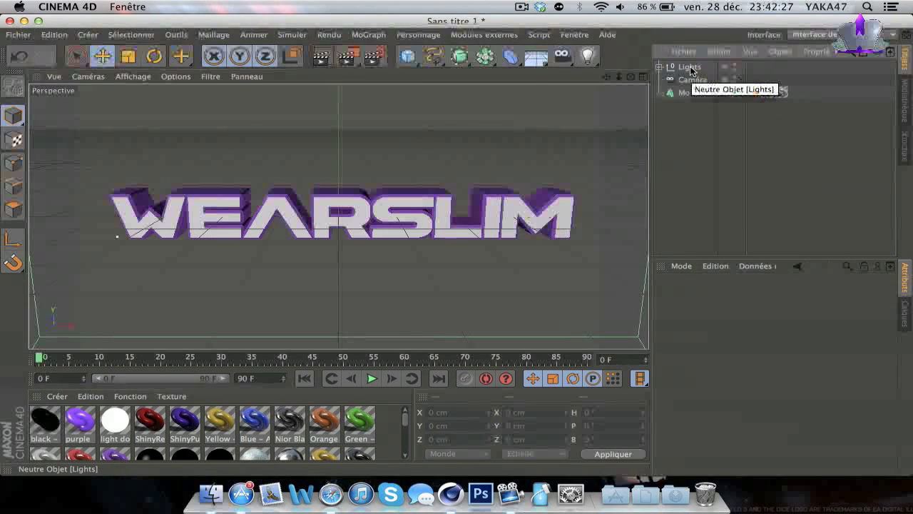
{"action": "left_click", "coordinate": [741, 80]}
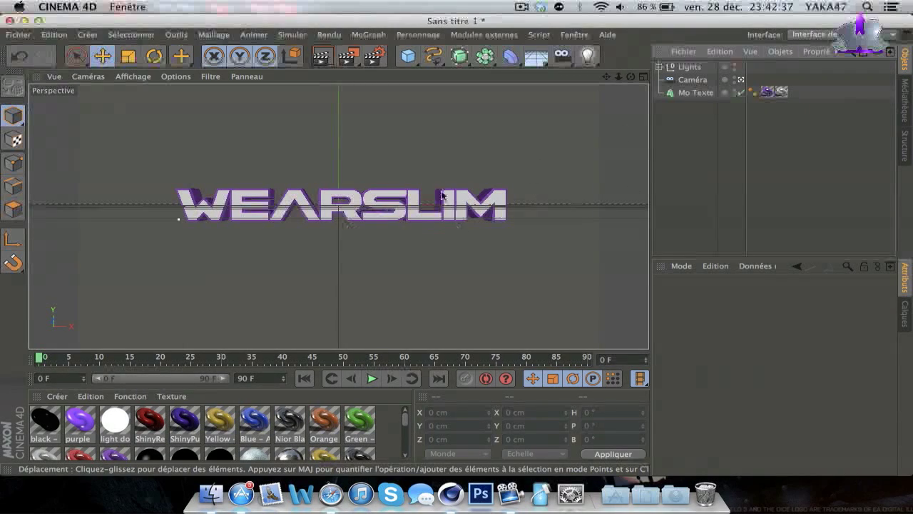
{"action": "left_click_drag", "start_coordinate": [619, 77], "coordinate": [601, 96]}
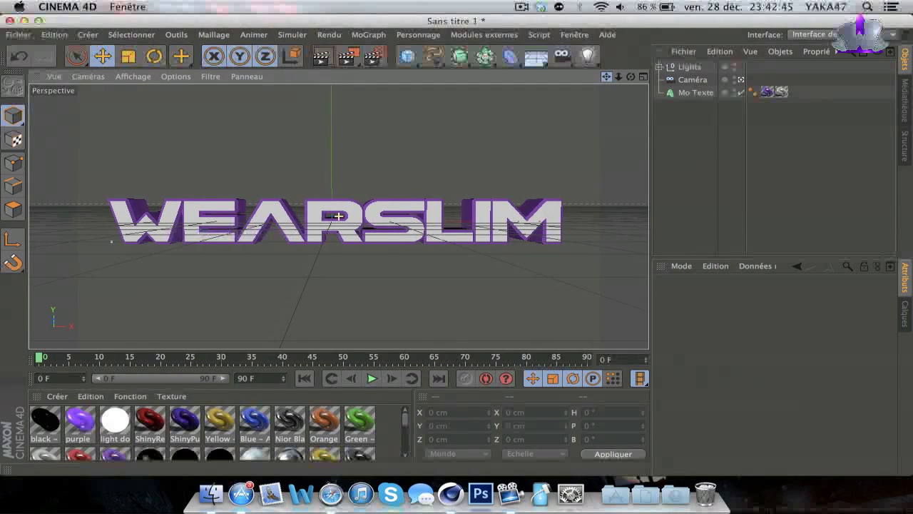
{"action": "left_click", "coordinate": [325, 59]}
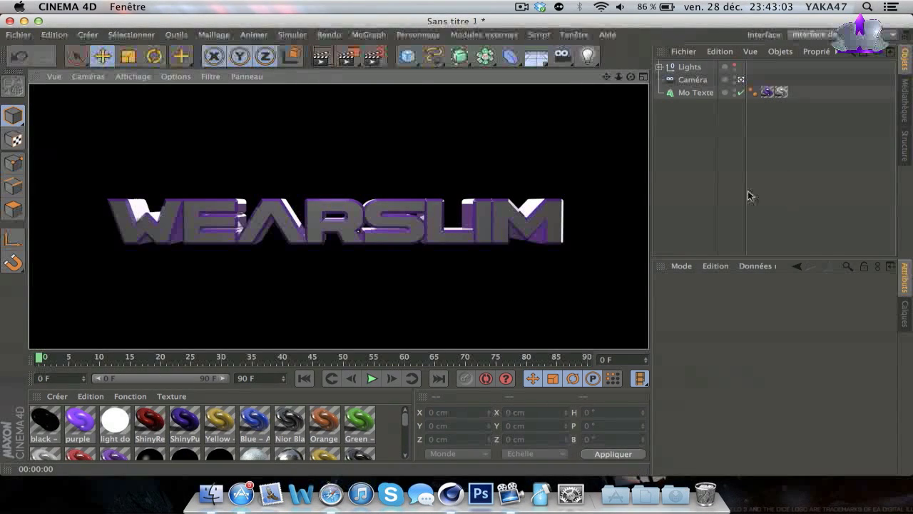
- Add a Spot light to the scene and render a preview of the view
{"action": "left_click", "coordinate": [589, 57]}
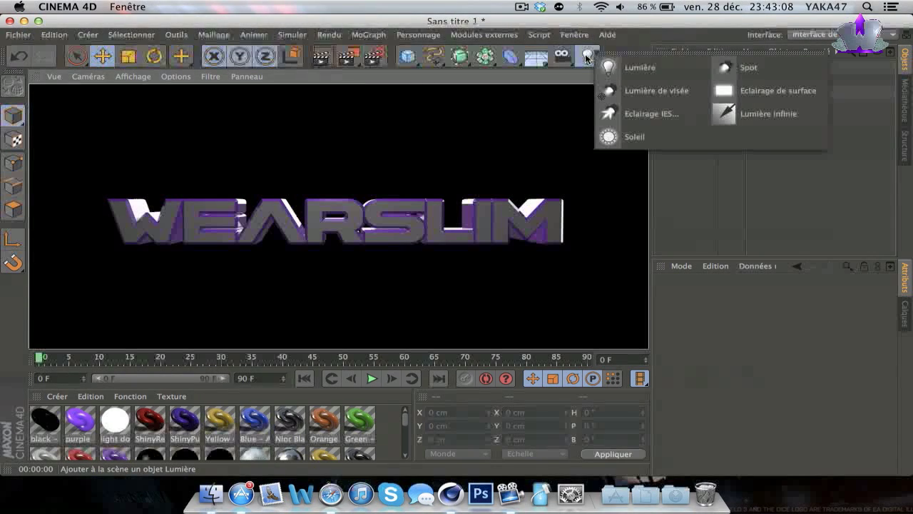
{"action": "left_click", "coordinate": [723, 67]}
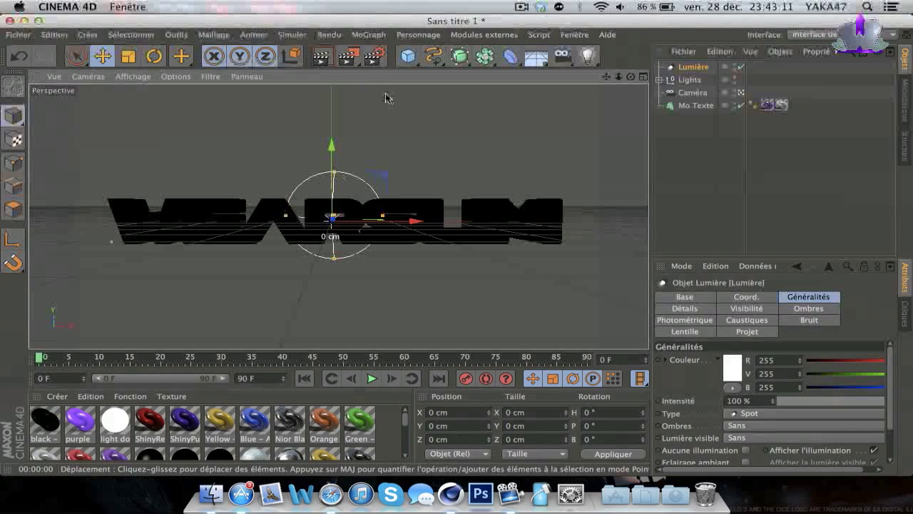
{"action": "left_click", "coordinate": [322, 57]}
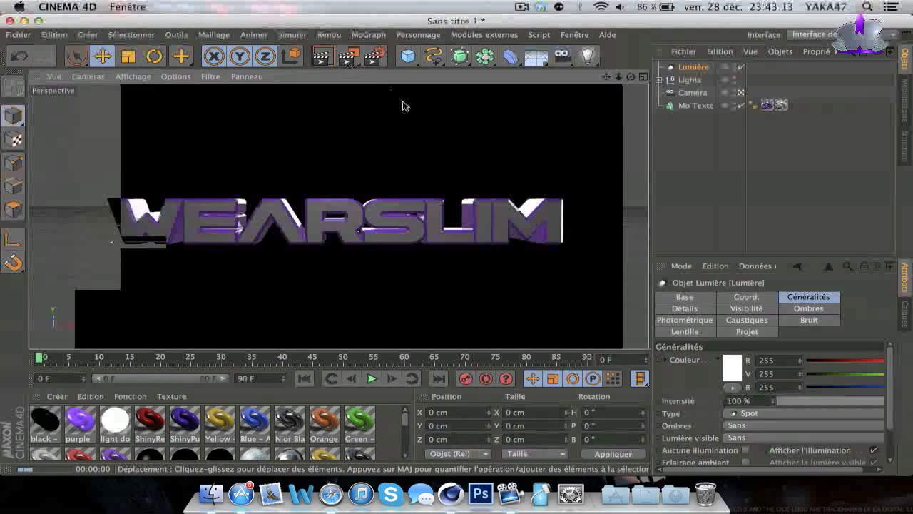
{"action": "left_click", "coordinate": [402, 106]}
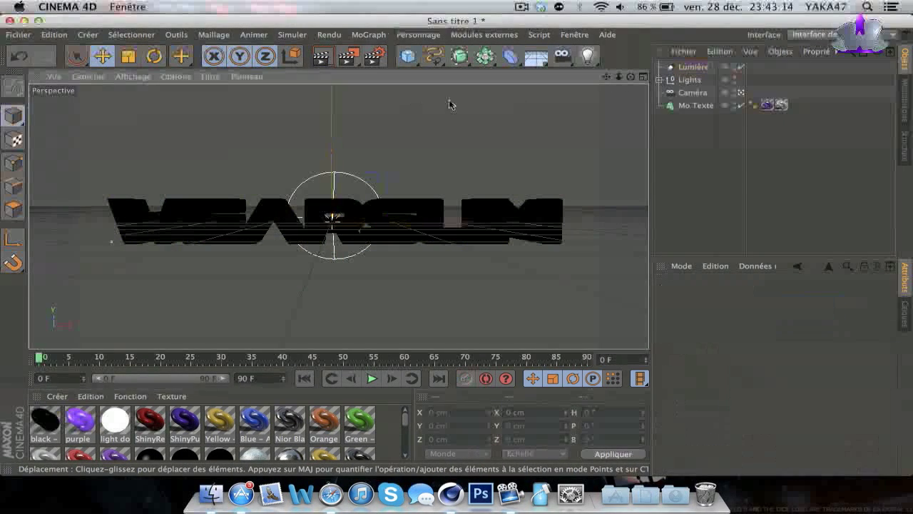
- Move the spot light in front of the text to Z about -484 cm and widen its cone across the whole text, checking with a render
{"action": "left_click", "coordinate": [695, 67]}
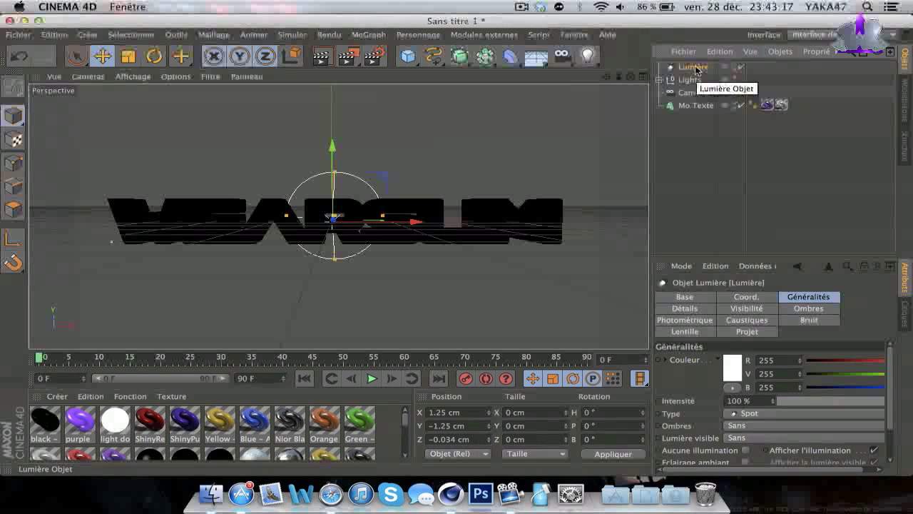
{"action": "left_click", "coordinate": [645, 79]}
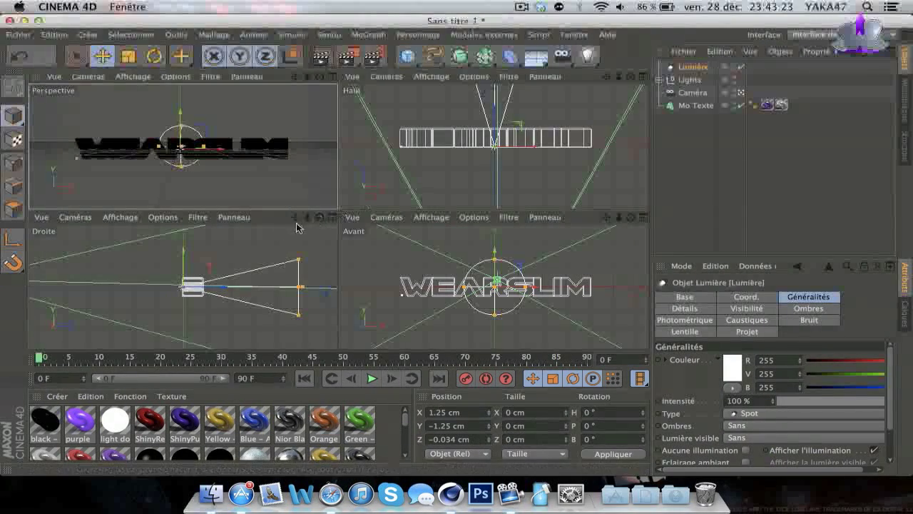
{"action": "left_click", "coordinate": [219, 290]}
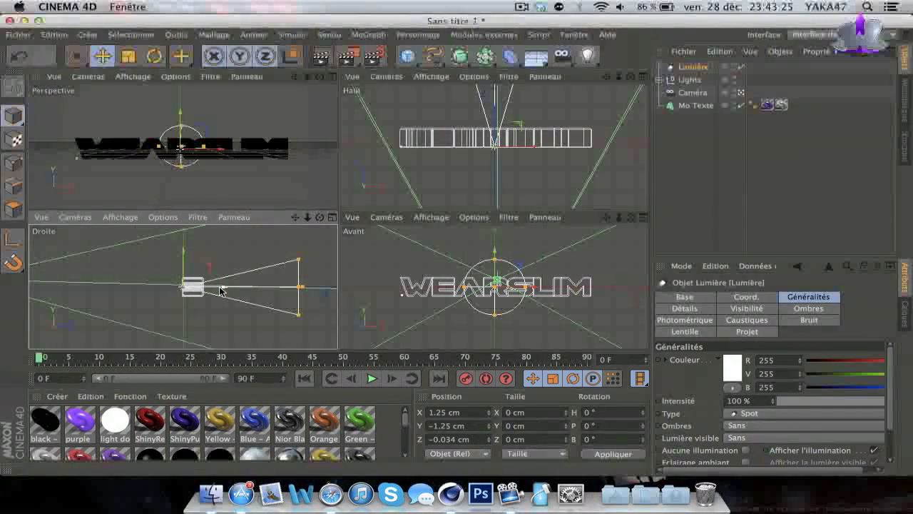
{"action": "left_click_drag", "start_coordinate": [220, 290], "coordinate": [105, 277]}
{"action": "left_click", "coordinate": [145, 151]}
{"action": "left_click_drag", "start_coordinate": [145, 151], "coordinate": [55, 150]}
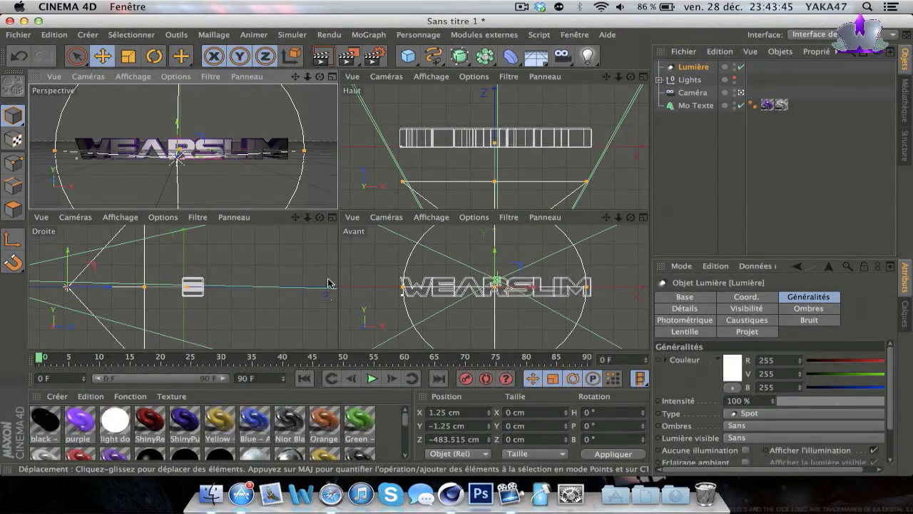
{"action": "left_click", "coordinate": [334, 77]}
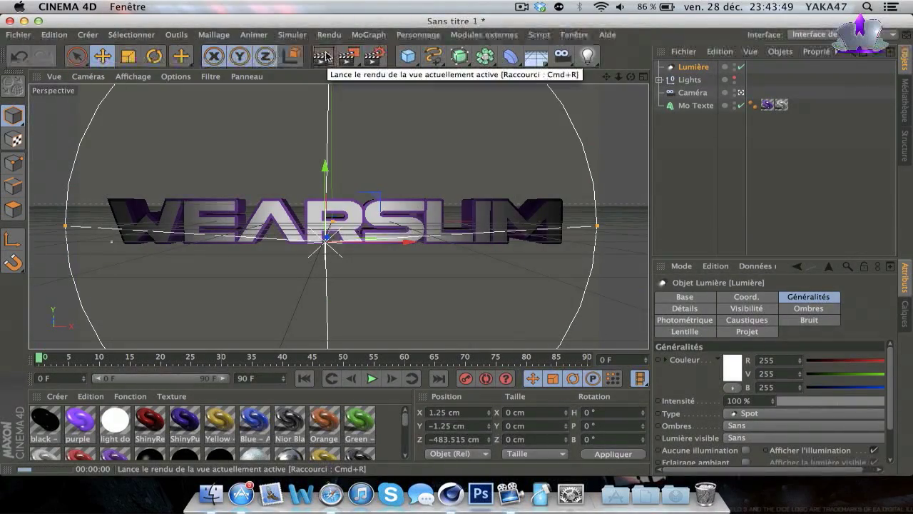
{"action": "left_click", "coordinate": [325, 57]}
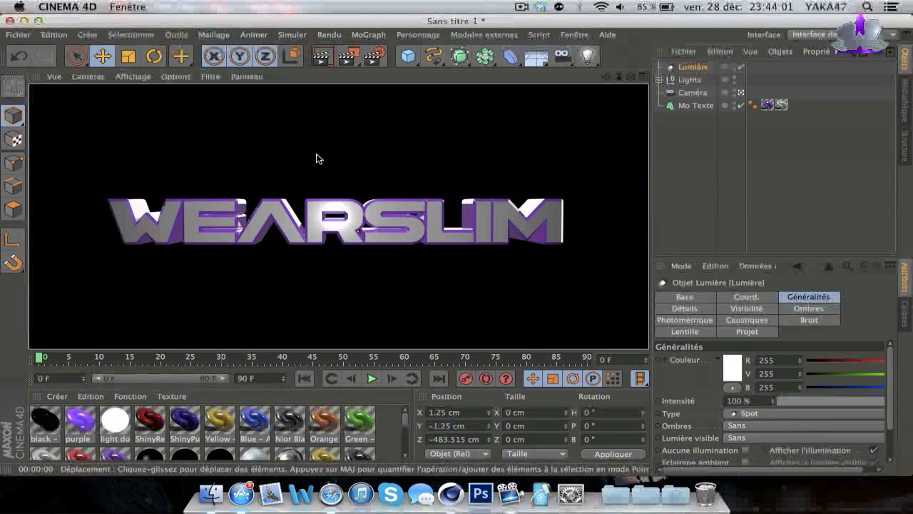
- Add a Transform plugin object, assign Mo Texte as its Ref Object and refresh it
{"action": "left_click", "coordinate": [498, 37]}
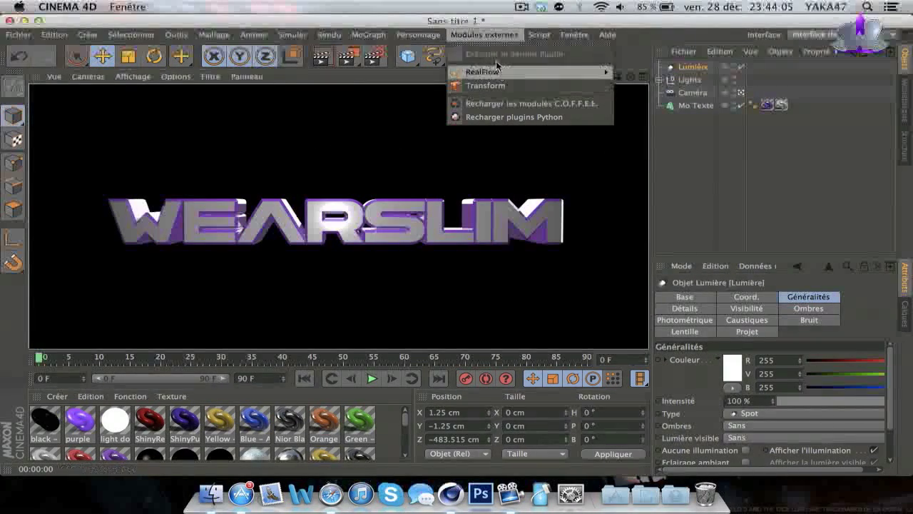
{"action": "left_click", "coordinate": [497, 92]}
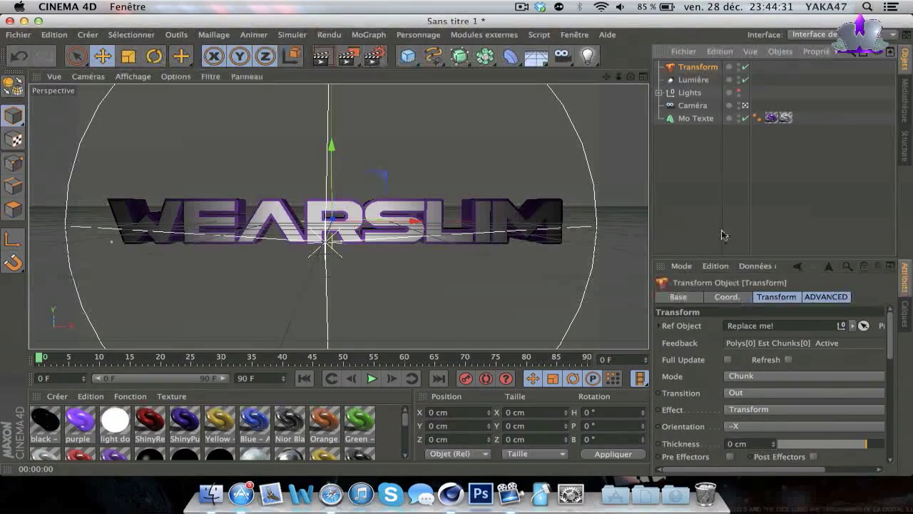
{"action": "left_click_drag", "start_coordinate": [693, 117], "coordinate": [719, 227]}
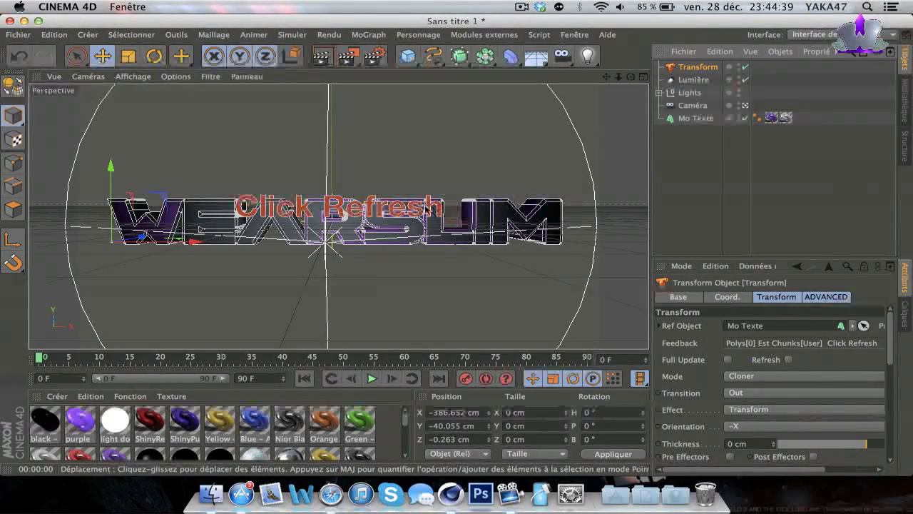
{"action": "left_click", "coordinate": [789, 359]}
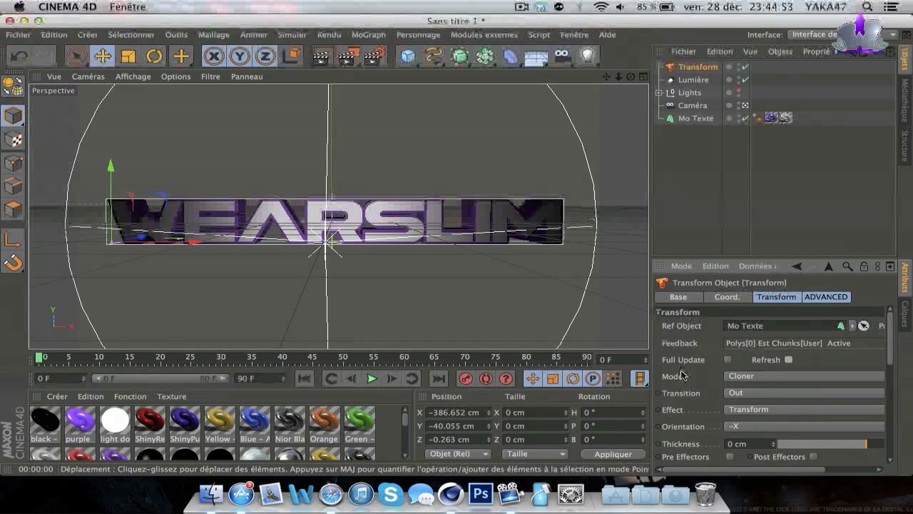
{"action": "left_click", "coordinate": [739, 408]}
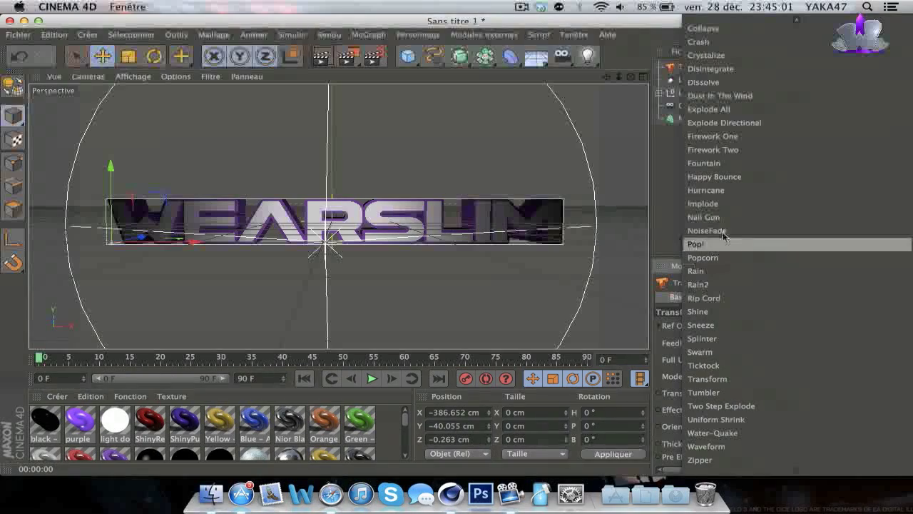
{"action": "left_click", "coordinate": [403, 315]}
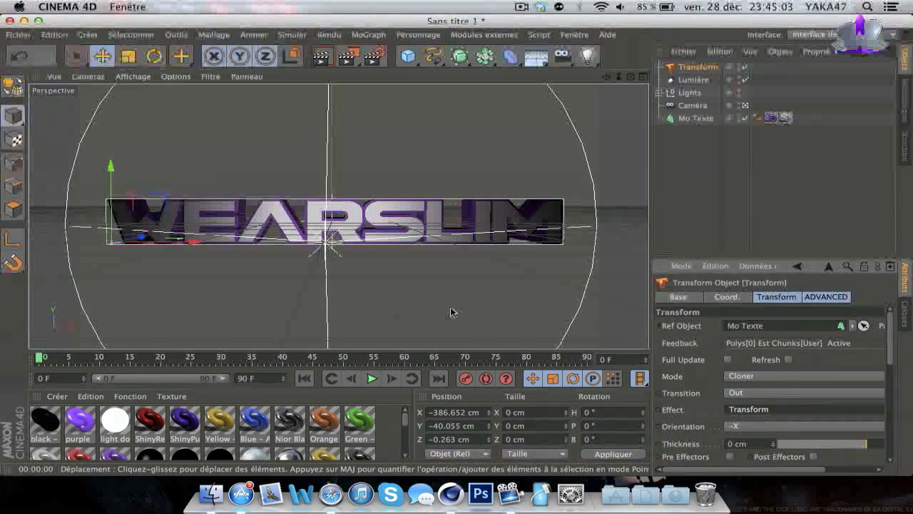
- Set the Transform object's Effect to Implode and scrub the timeline to preview the animation
{"action": "left_click", "coordinate": [753, 381]}
{"action": "left_click", "coordinate": [704, 377]}
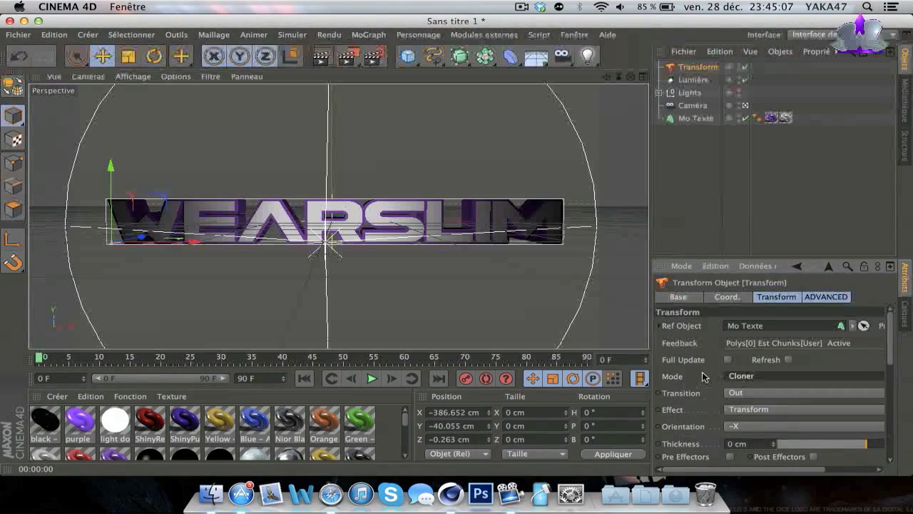
{"action": "left_click", "coordinate": [754, 411]}
{"action": "left_click", "coordinate": [685, 302]}
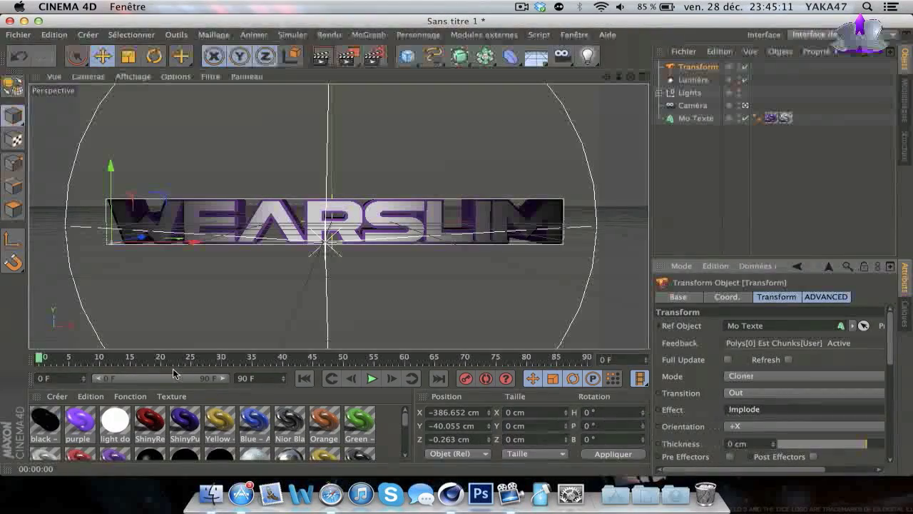
{"action": "left_click_drag", "start_coordinate": [113, 353], "coordinate": [526, 362]}
{"action": "left_click_drag", "start_coordinate": [443, 360], "coordinate": [14, 354]}
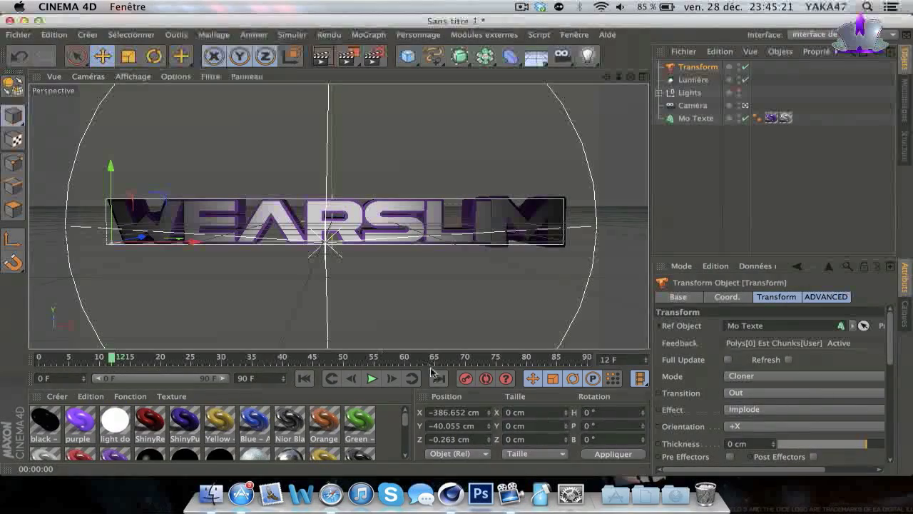
{"action": "left_click_drag", "start_coordinate": [301, 357], "coordinate": [41, 363]}
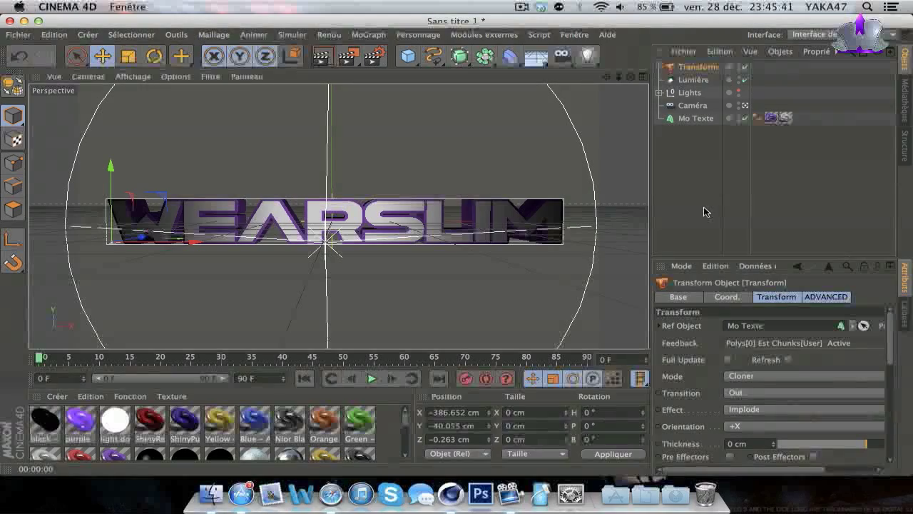
{"action": "left_click", "coordinate": [758, 412]}
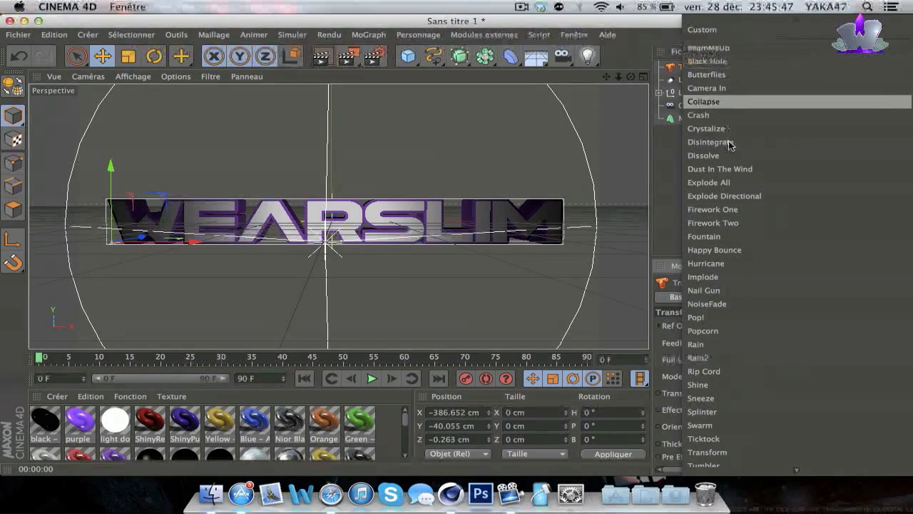
{"action": "left_click", "coordinate": [666, 190]}
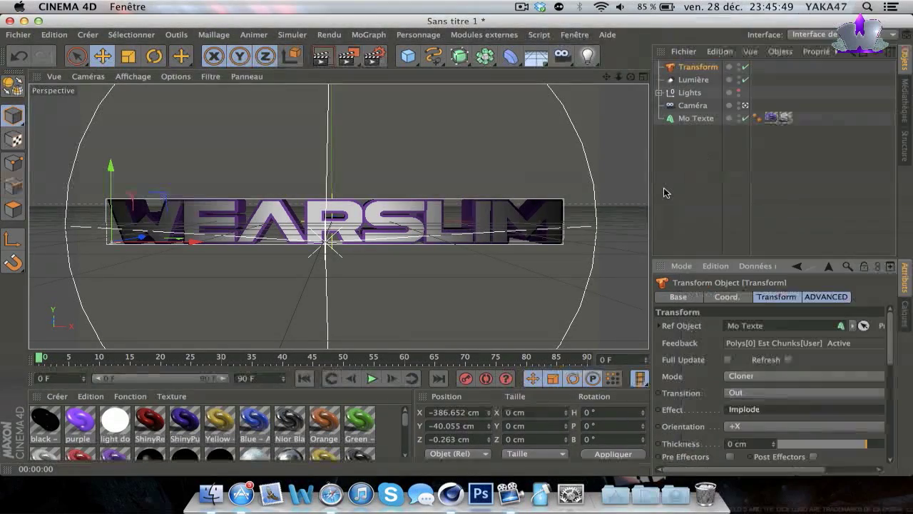
{"action": "left_click", "coordinate": [747, 382]}
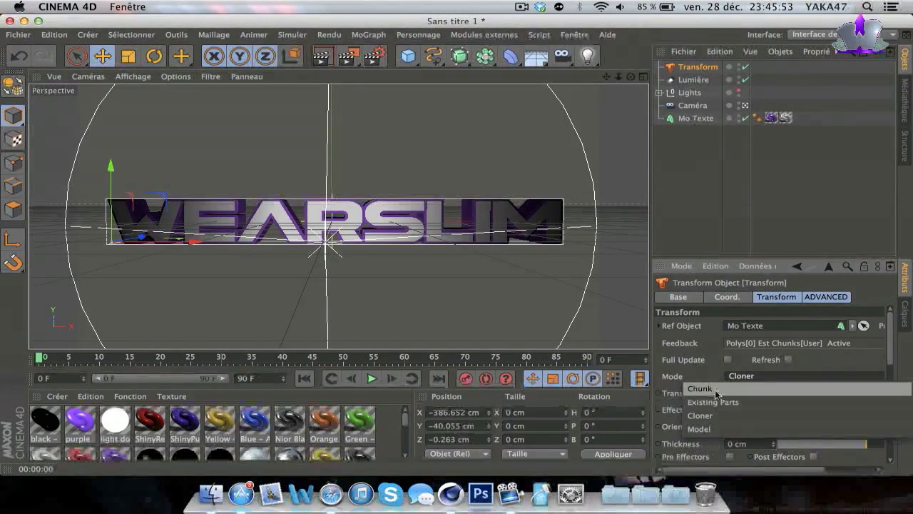
{"action": "left_click", "coordinate": [698, 179]}
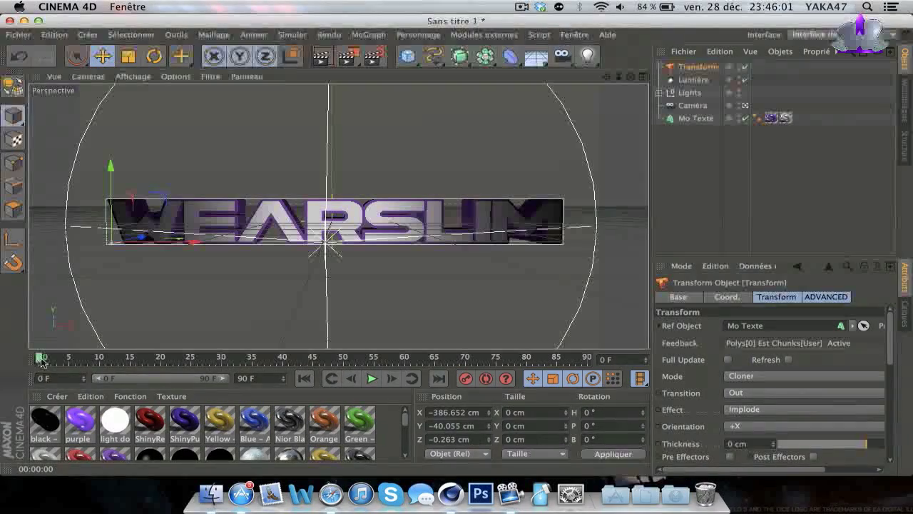
- Set the Transform object's Transition to In (Reverse), scrubbing the timeline before and after to compare the text animation
{"action": "left_click_drag", "start_coordinate": [81, 362], "coordinate": [471, 359]}
{"action": "left_click_drag", "start_coordinate": [352, 362], "coordinate": [26, 359]}
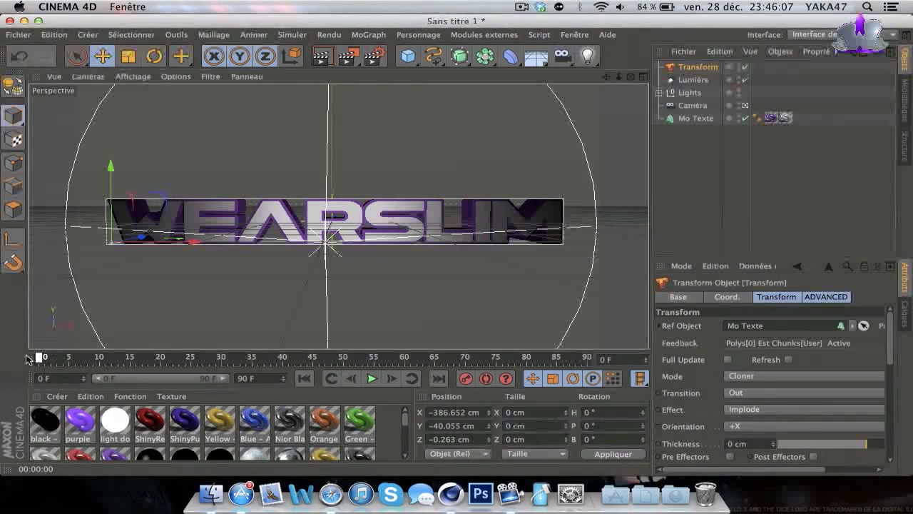
{"action": "left_click_drag", "start_coordinate": [131, 359], "coordinate": [111, 361]}
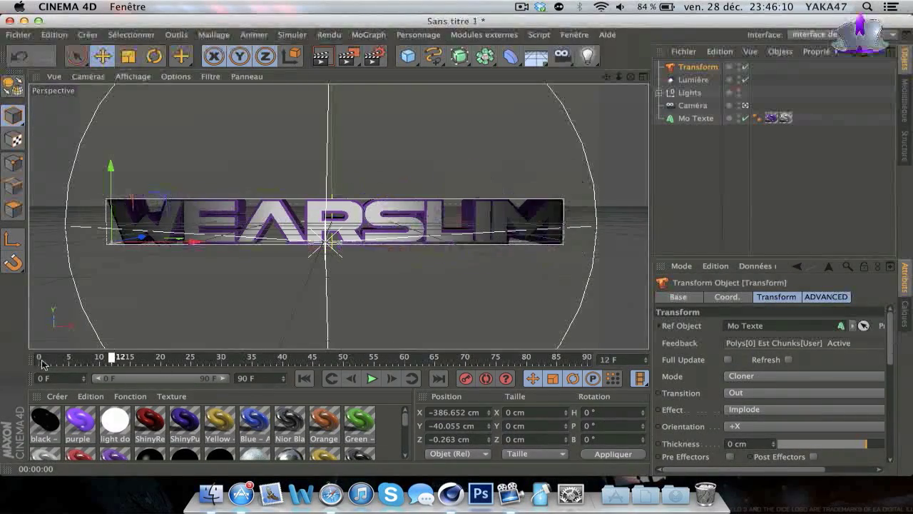
{"action": "left_click", "coordinate": [740, 394]}
{"action": "left_click", "coordinate": [705, 419]}
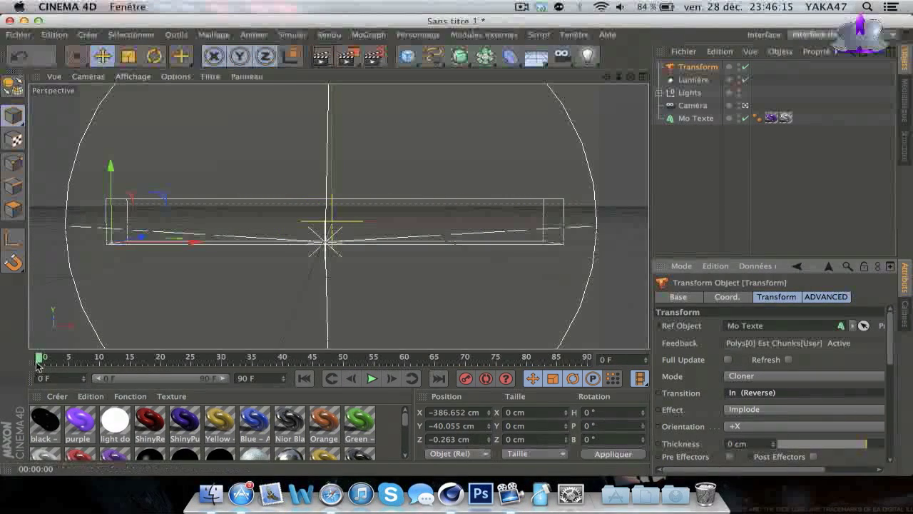
{"action": "left_click_drag", "start_coordinate": [40, 358], "coordinate": [437, 358]}
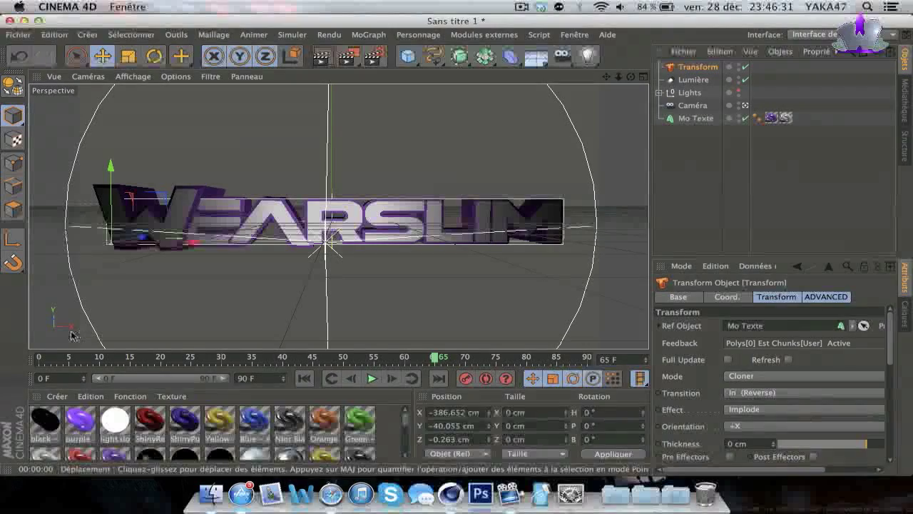
- Set the Transform object's Orientation to -X and scrub from the first frame to frame 89 to preview the animation
{"action": "left_click", "coordinate": [740, 428]}
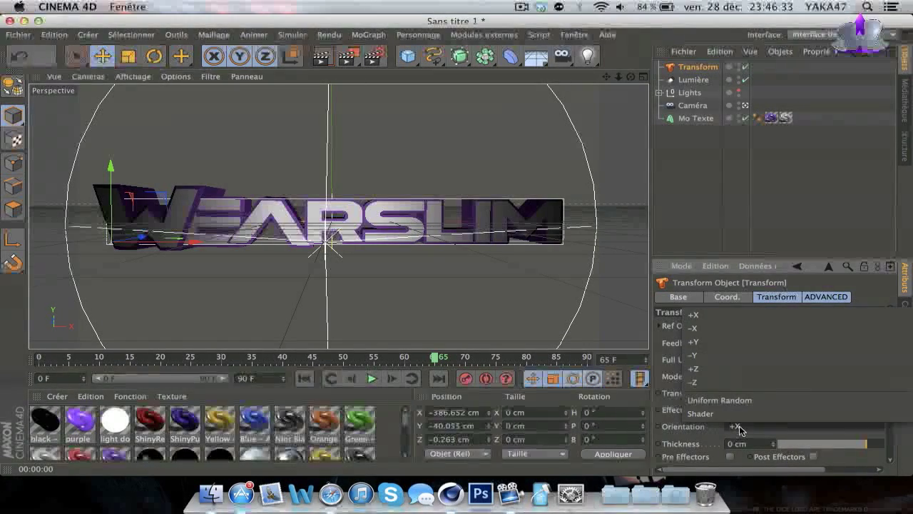
{"action": "left_click", "coordinate": [702, 329]}
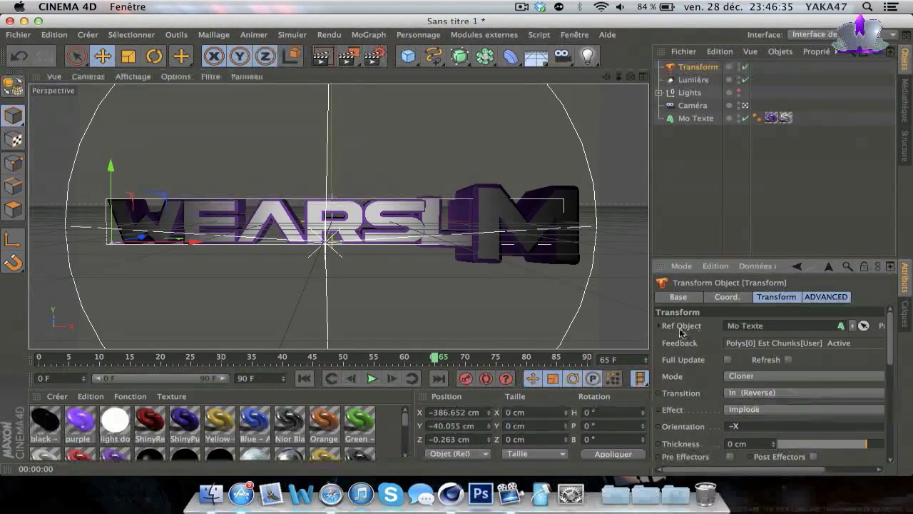
{"action": "left_click", "coordinate": [40, 359]}
{"action": "left_click_drag", "start_coordinate": [39, 359], "coordinate": [578, 355]}
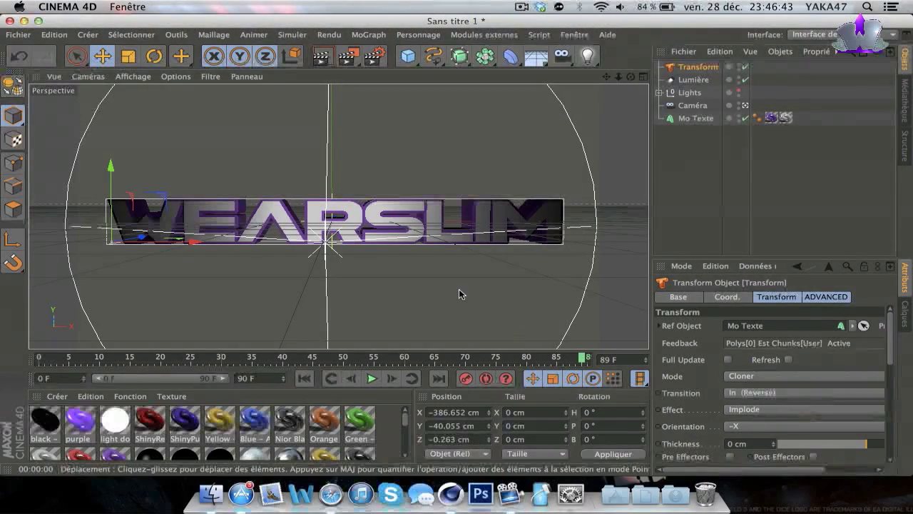
- Try the BeamMeUp effect on the Transform object and scrub from frame 0 to 57 to preview it
{"action": "left_click", "coordinate": [754, 404]}
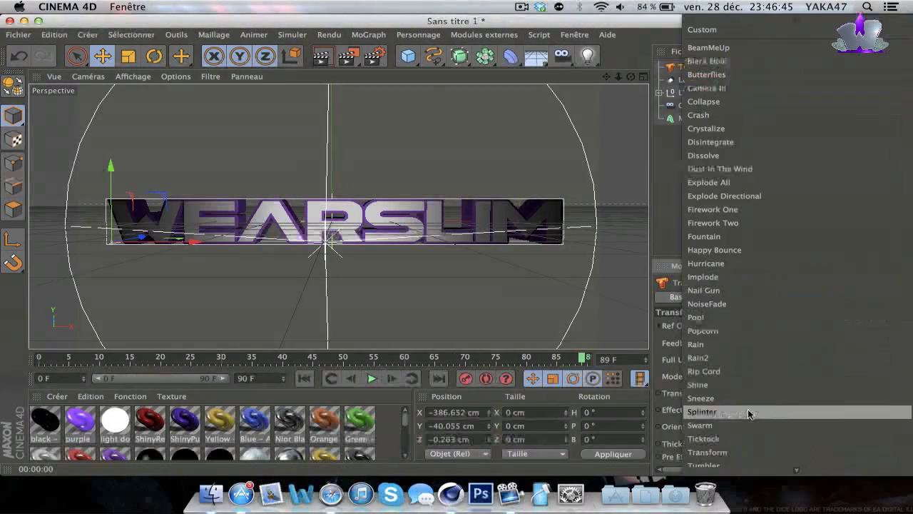
{"action": "left_click", "coordinate": [713, 47]}
{"action": "left_click", "coordinate": [40, 357]}
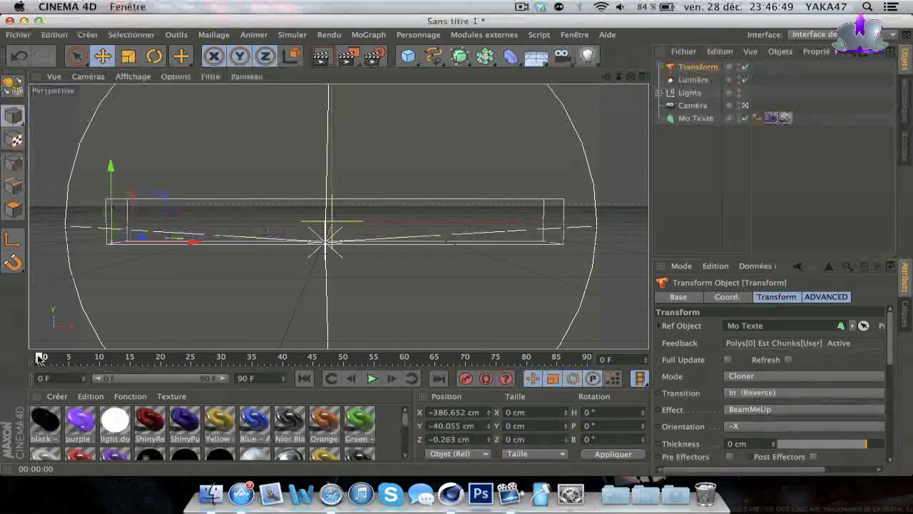
{"action": "left_click_drag", "start_coordinate": [87, 359], "coordinate": [388, 358]}
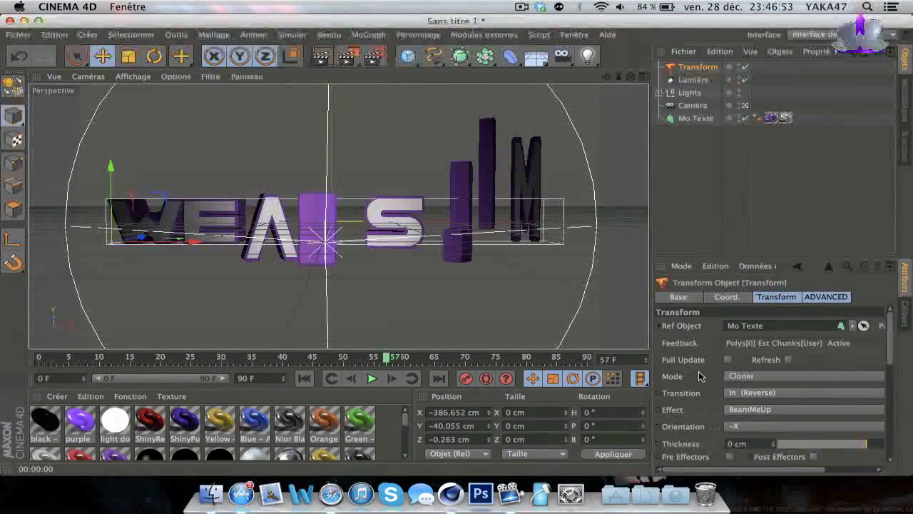
- Try the Explode All effect on the Transform object and preview it along the timeline
{"action": "left_click", "coordinate": [724, 378]}
{"action": "left_click", "coordinate": [741, 379]}
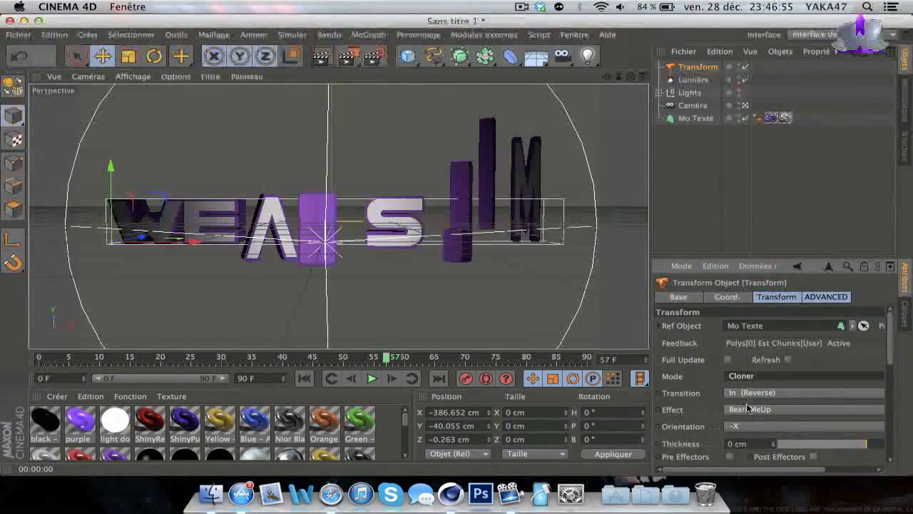
{"action": "left_click", "coordinate": [746, 404]}
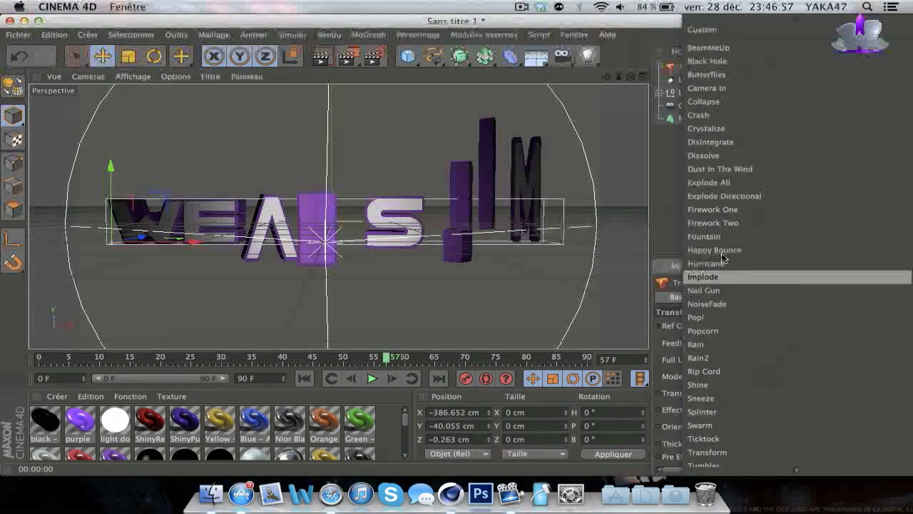
{"action": "left_click", "coordinate": [702, 182]}
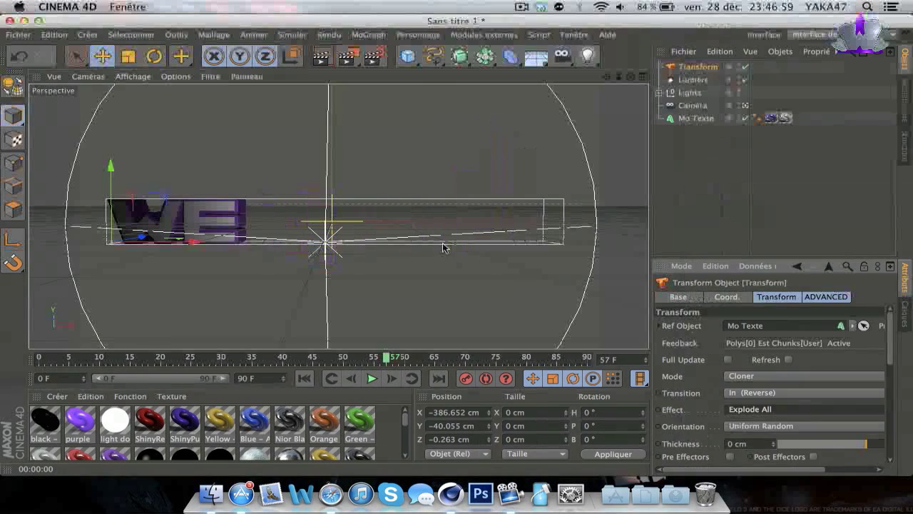
{"action": "left_click", "coordinate": [44, 357]}
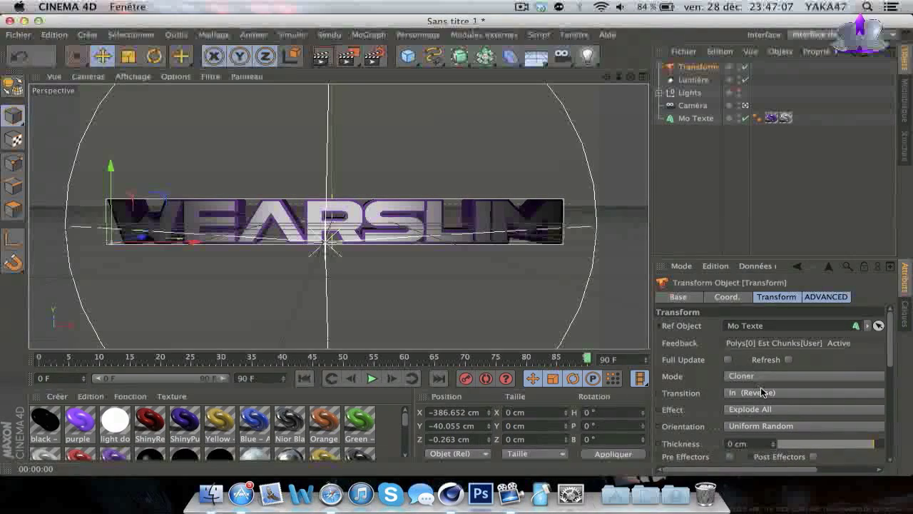
- Try the Crystalize effect on the Transform object and scrub through to frame 87 to preview it
{"action": "left_click", "coordinate": [758, 417]}
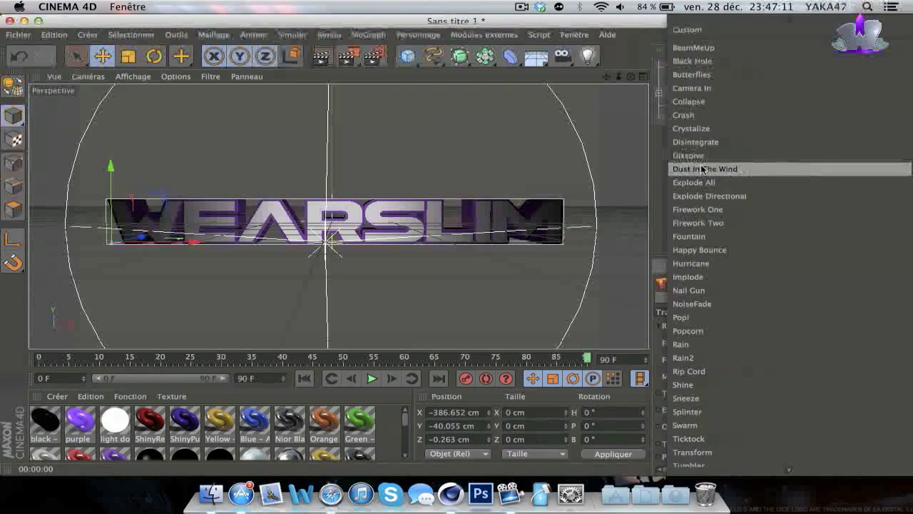
{"action": "left_click", "coordinate": [692, 129]}
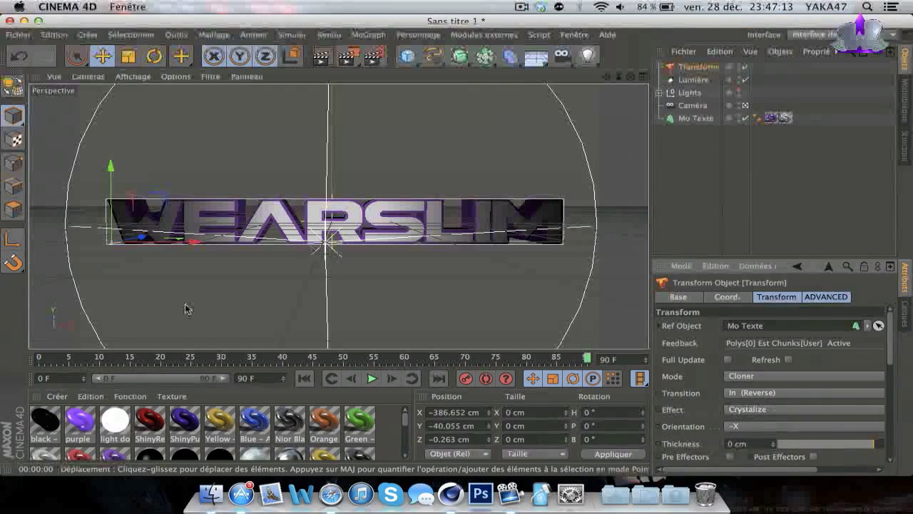
{"action": "left_click_drag", "start_coordinate": [38, 360], "coordinate": [163, 360]}
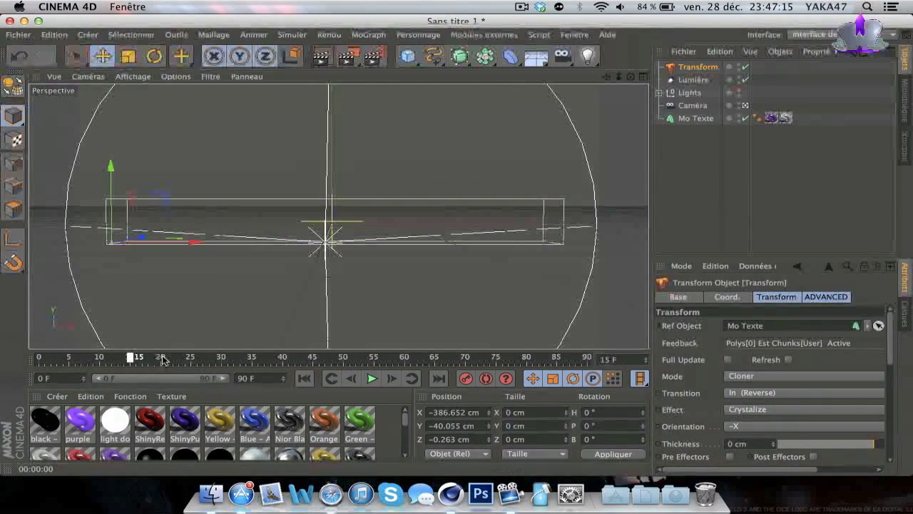
{"action": "left_click_drag", "start_coordinate": [246, 363], "coordinate": [566, 393]}
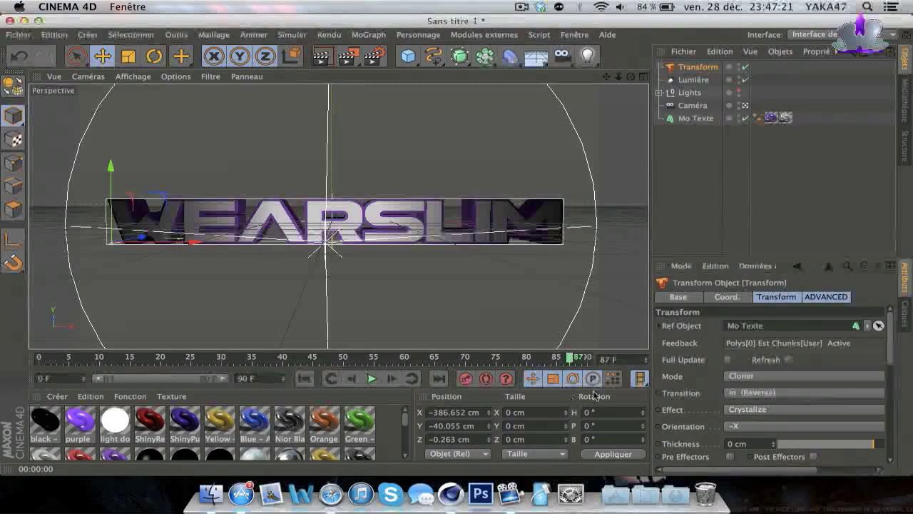
- Set the Transform object's Effect to Popcorn and scrub the timeline to preview the letters' animation
{"action": "left_click", "coordinate": [755, 377]}
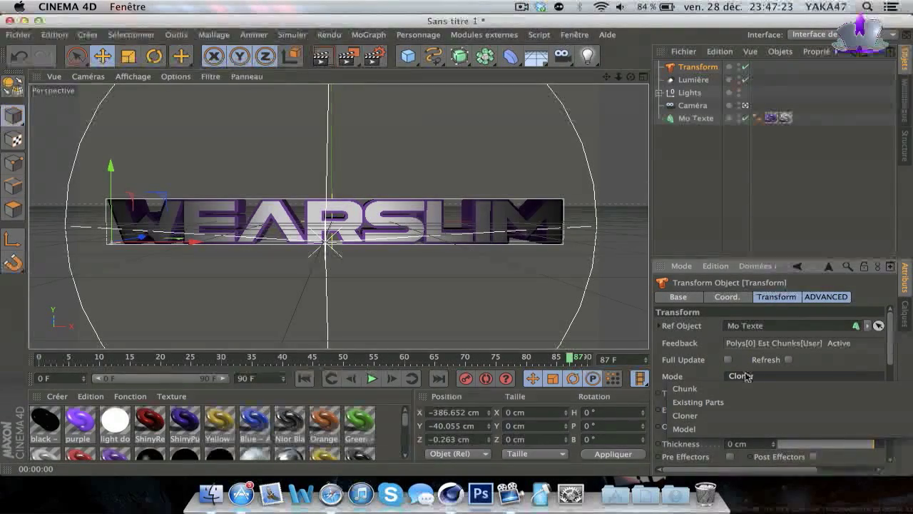
{"action": "left_click", "coordinate": [720, 377]}
{"action": "left_click", "coordinate": [750, 409]}
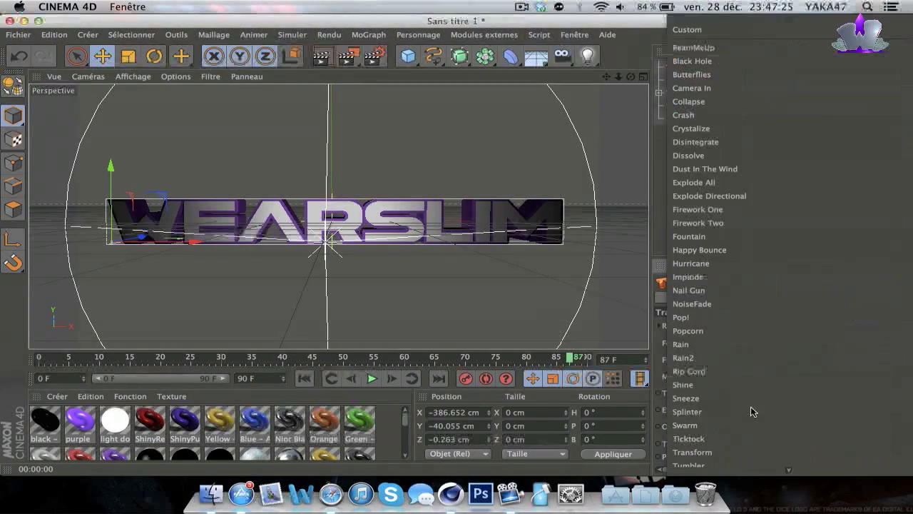
{"action": "left_click", "coordinate": [697, 330]}
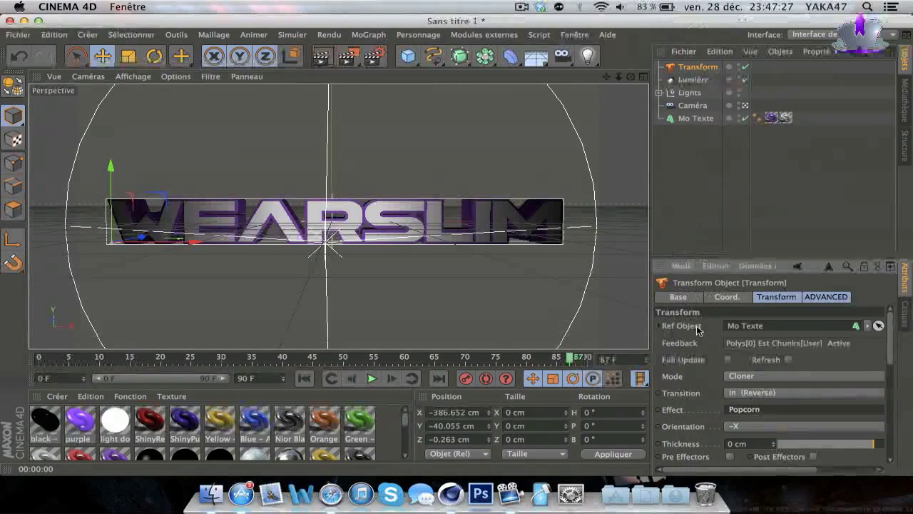
{"action": "left_click_drag", "start_coordinate": [39, 359], "coordinate": [471, 364]}
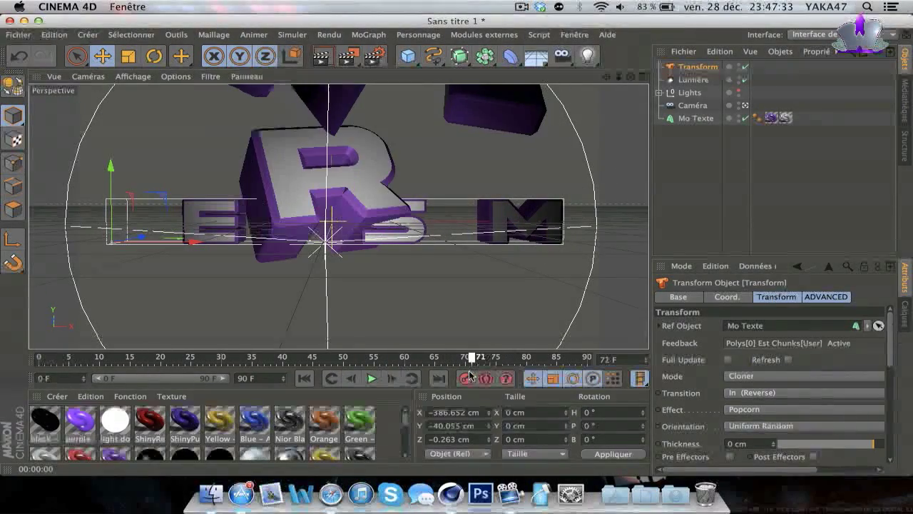
- Render view previews of the Popcorn animation at frame 59 and at frame 72
{"action": "left_click", "coordinate": [355, 356]}
{"action": "left_click_drag", "start_coordinate": [378, 353], "coordinate": [399, 349]}
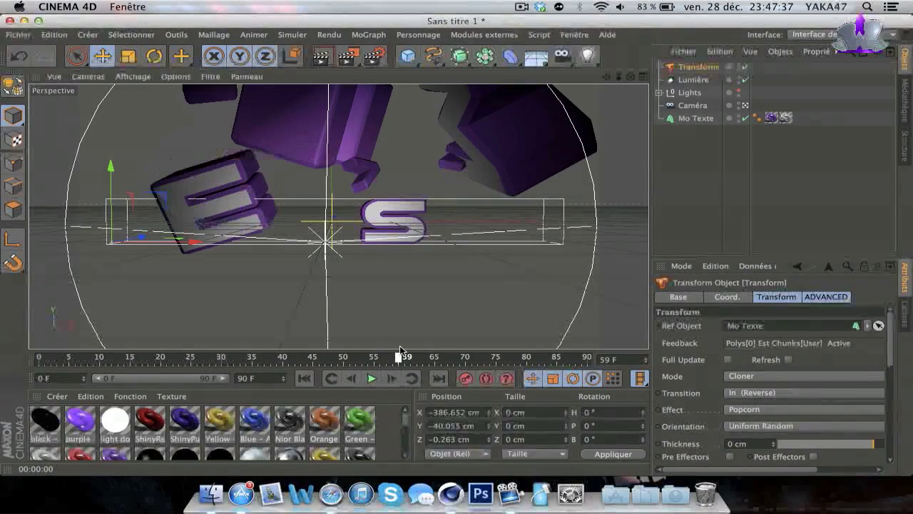
{"action": "left_click", "coordinate": [321, 59]}
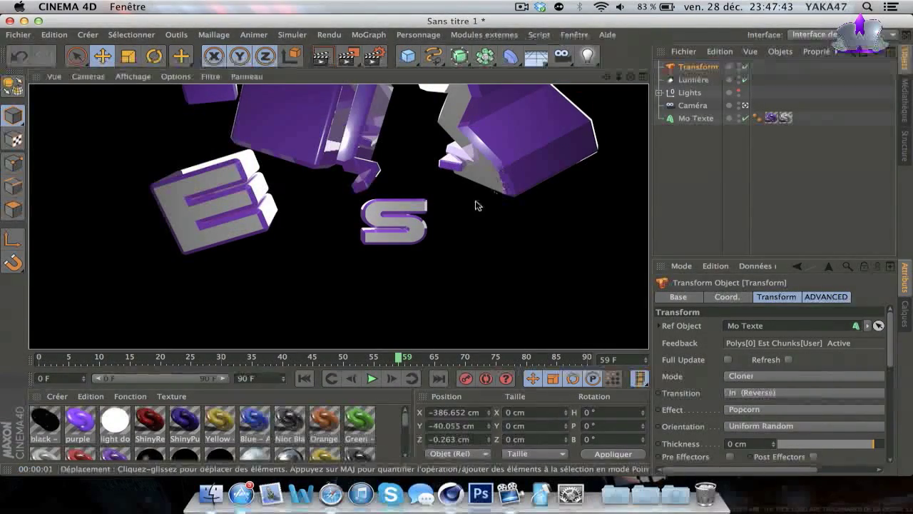
{"action": "left_click", "coordinate": [401, 361]}
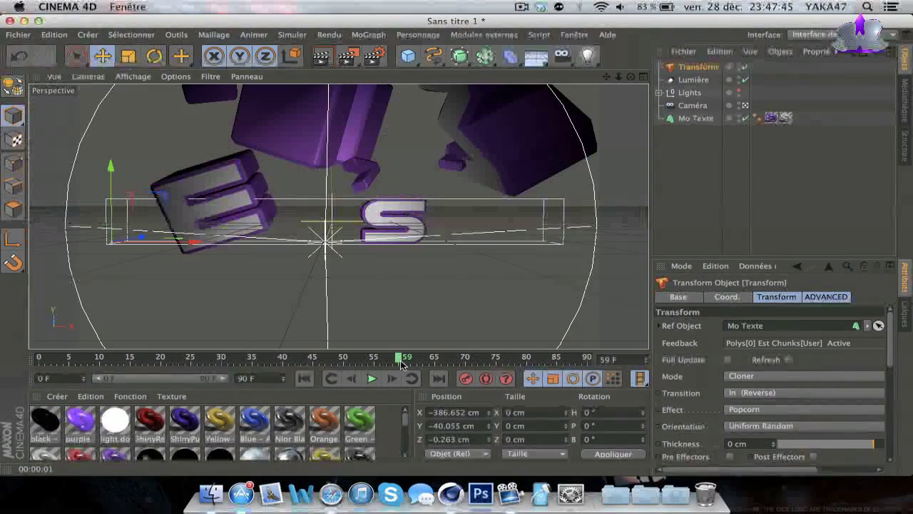
{"action": "left_click_drag", "start_coordinate": [404, 360], "coordinate": [485, 359]}
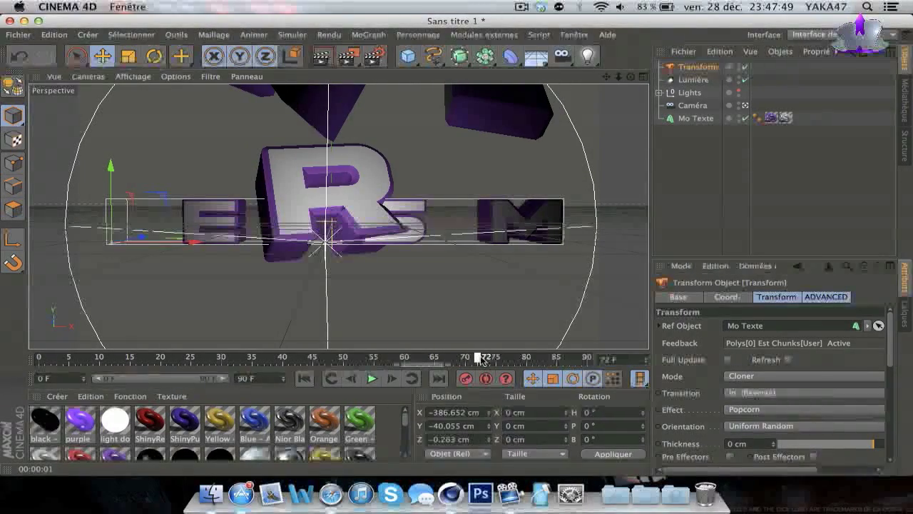
{"action": "left_click", "coordinate": [322, 58]}
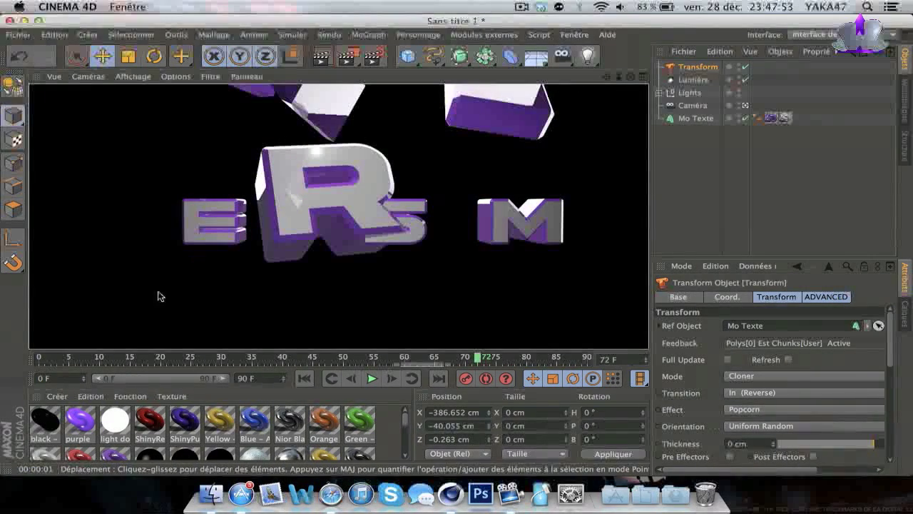
- Review the Effect and Mode choices of the Transform object, then scrub from frame 0 to frame 58
{"action": "left_click", "coordinate": [40, 359]}
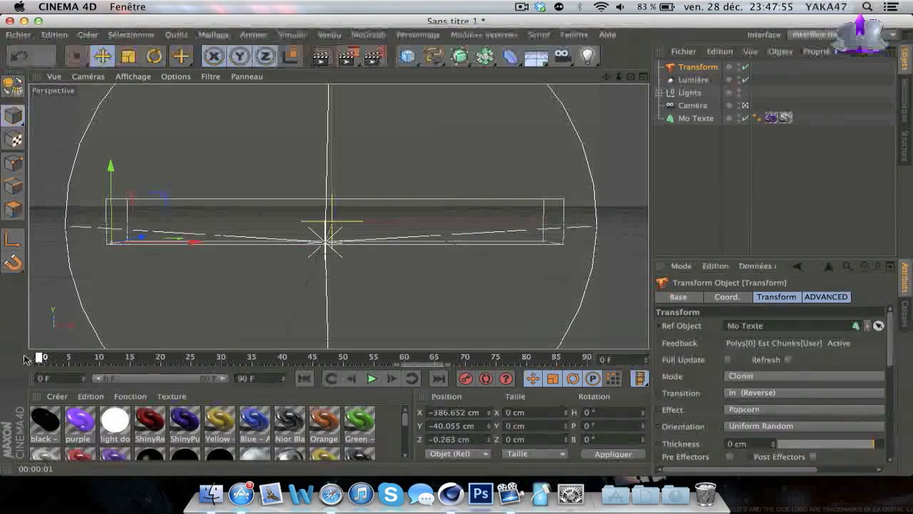
{"action": "left_click", "coordinate": [742, 413]}
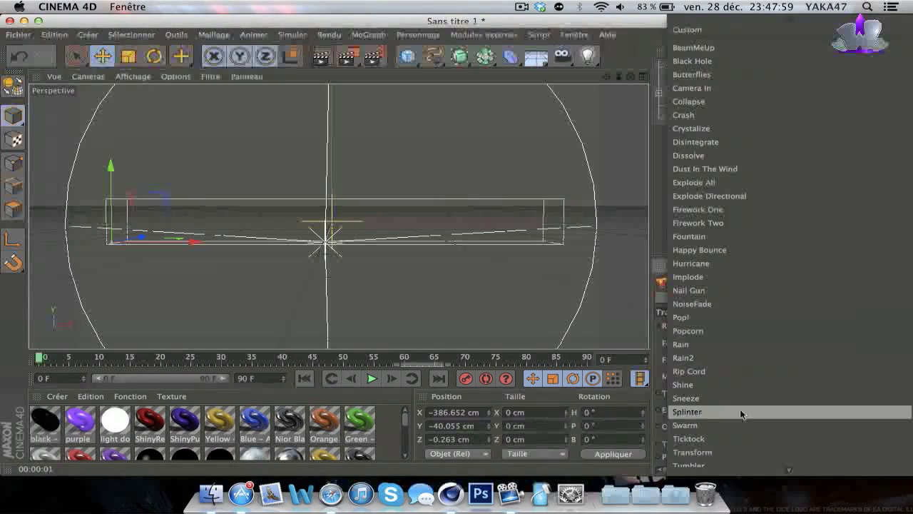
{"action": "left_click", "coordinate": [600, 326]}
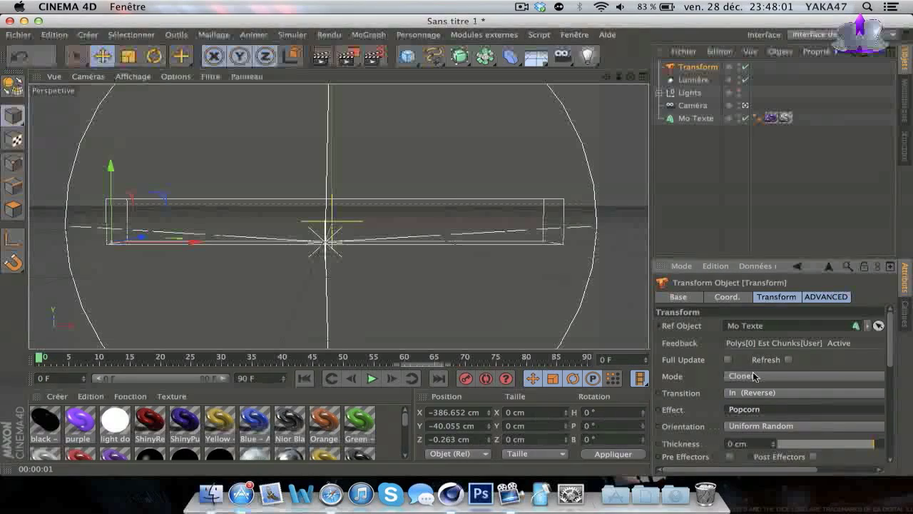
{"action": "left_click", "coordinate": [750, 376]}
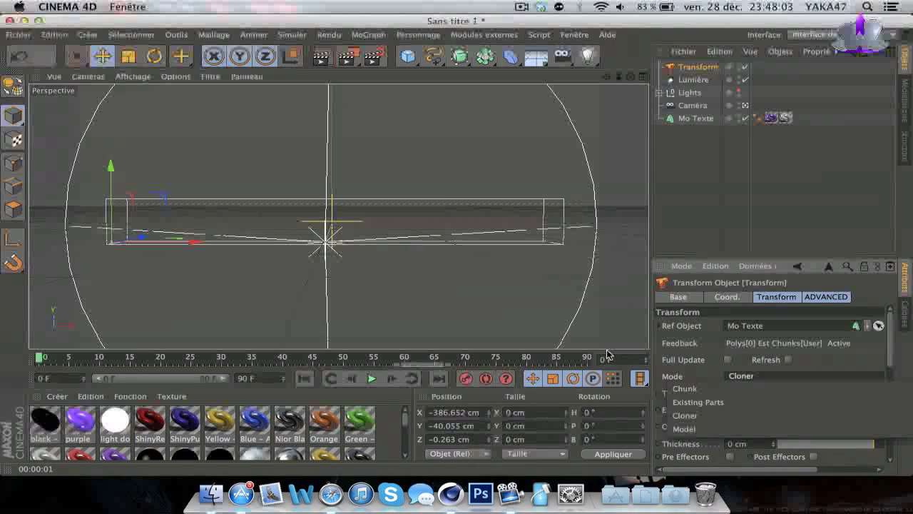
{"action": "left_click", "coordinate": [691, 359]}
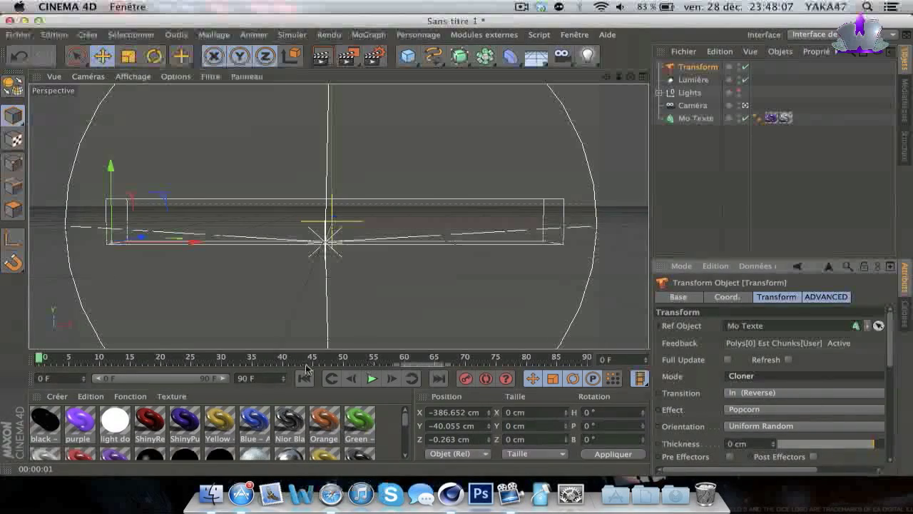
{"action": "left_click_drag", "start_coordinate": [164, 357], "coordinate": [396, 363]}
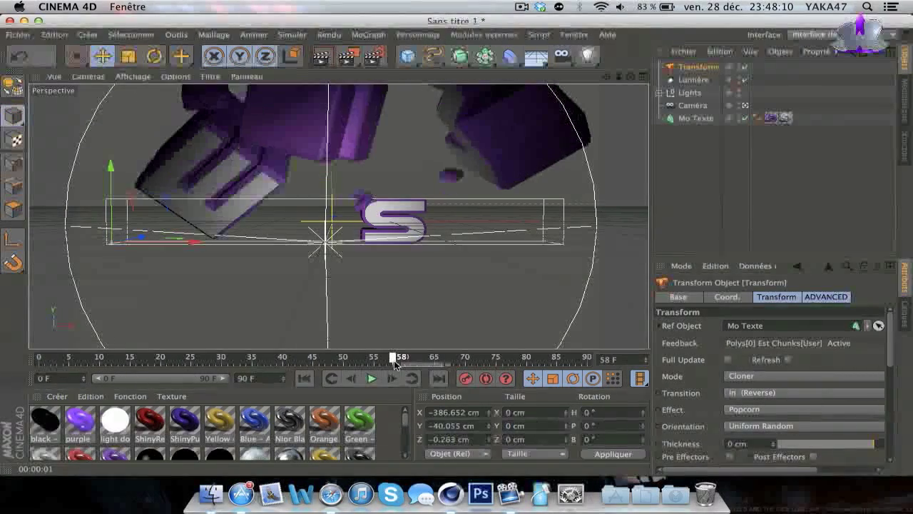
- Try the Chunk mode on the Transform object, refresh it and render a view preview at frame 40
{"action": "left_click", "coordinate": [742, 376]}
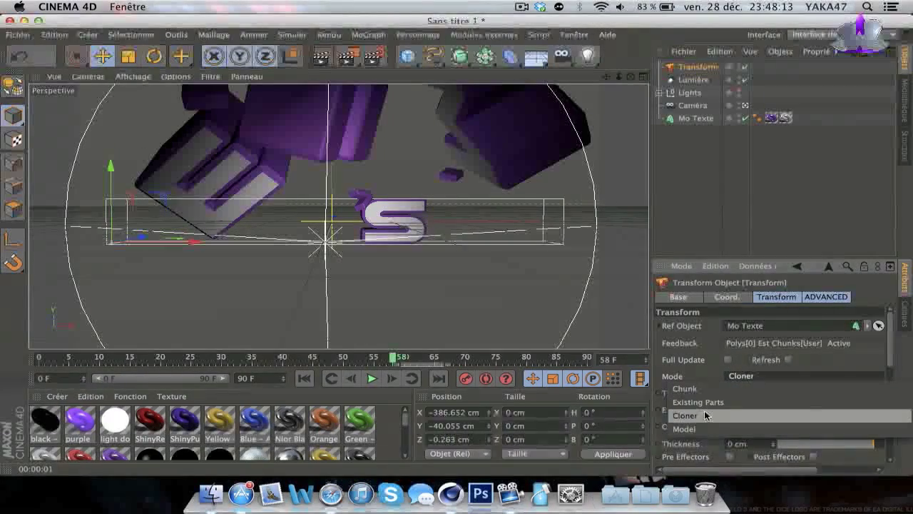
{"action": "left_click", "coordinate": [687, 389]}
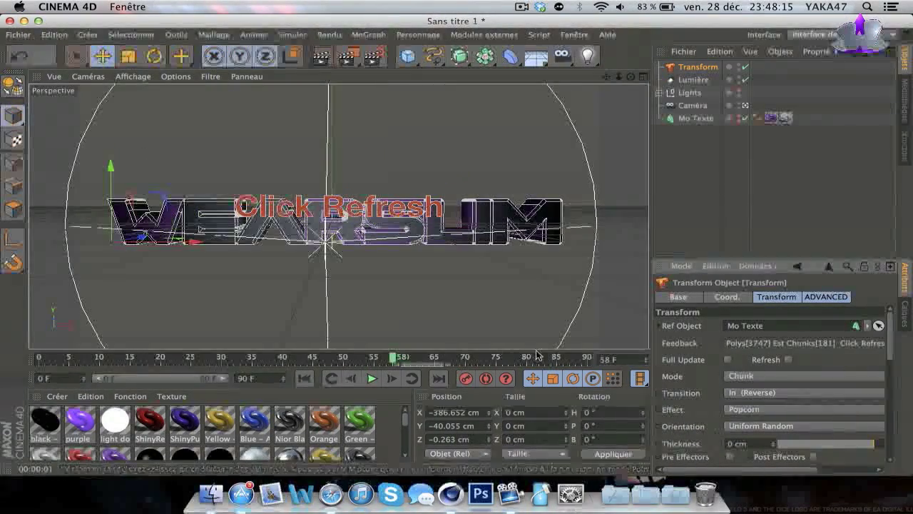
{"action": "left_click", "coordinate": [789, 359]}
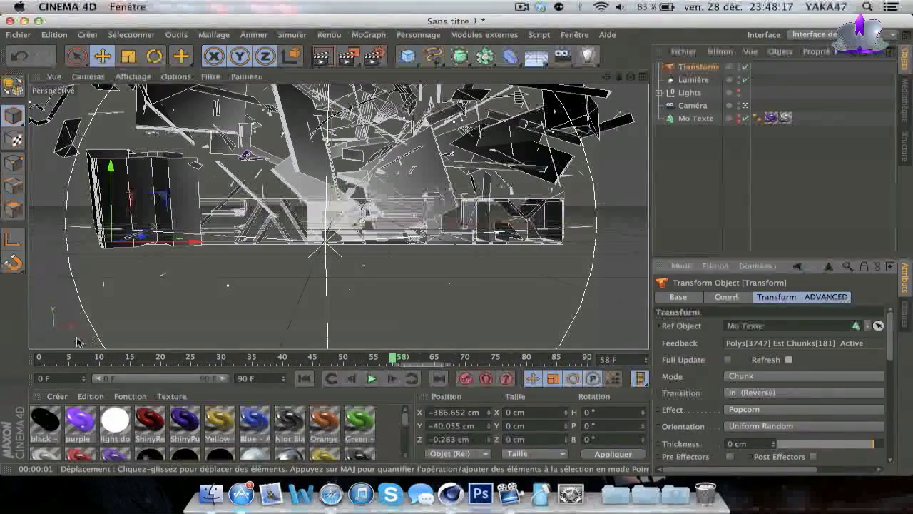
{"action": "left_click", "coordinate": [59, 358]}
{"action": "left_click_drag", "start_coordinate": [78, 359], "coordinate": [283, 358]}
{"action": "left_click", "coordinate": [320, 63]}
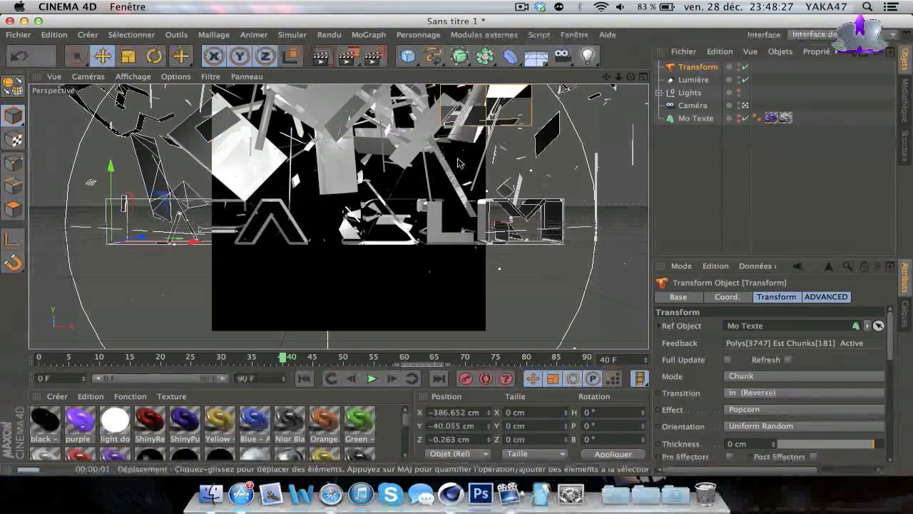
- Try the Existing Parts mode on the Transform object, refresh it and render a view preview at frame 51
{"action": "left_click", "coordinate": [100, 357]}
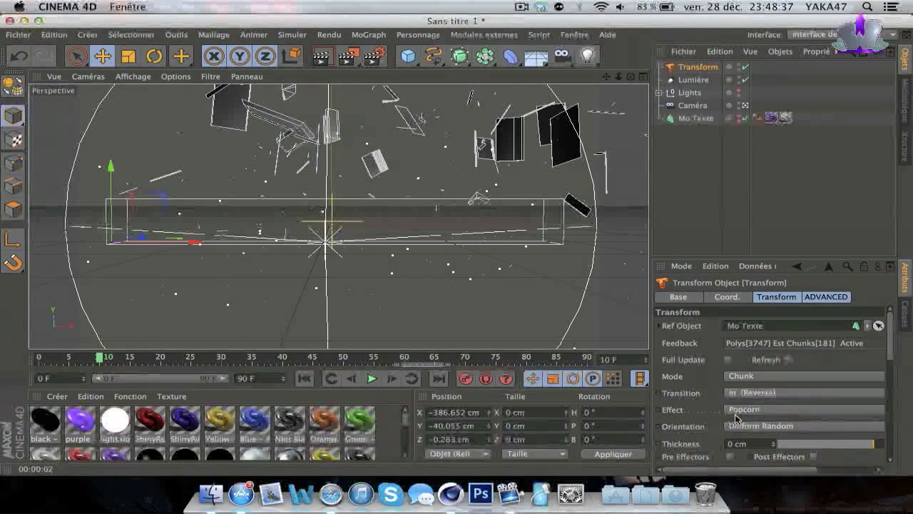
{"action": "left_click", "coordinate": [744, 376]}
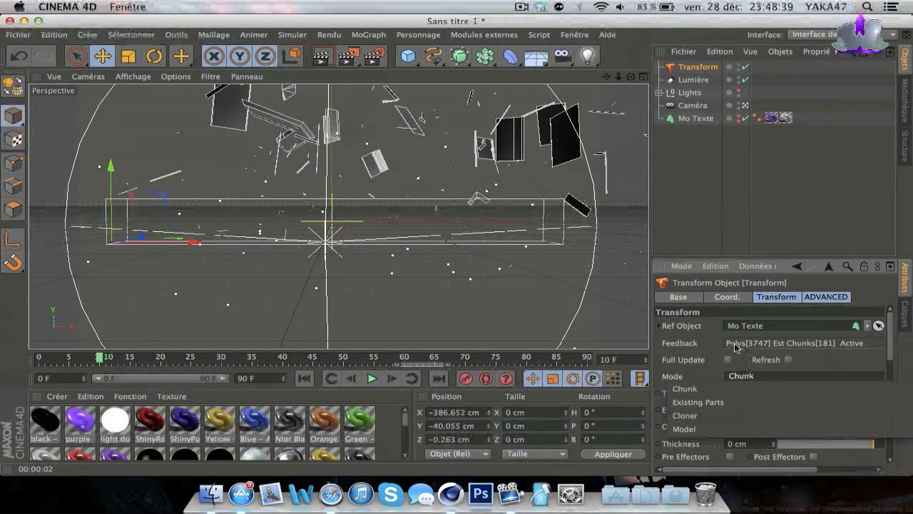
{"action": "left_click", "coordinate": [699, 403]}
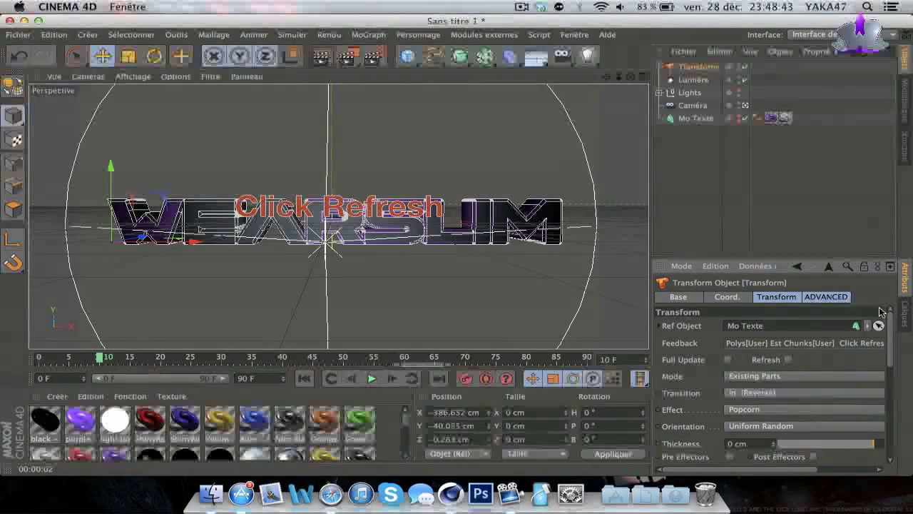
{"action": "left_click", "coordinate": [788, 359]}
{"action": "left_click_drag", "start_coordinate": [262, 363], "coordinate": [347, 357]}
{"action": "left_click", "coordinate": [322, 58]}
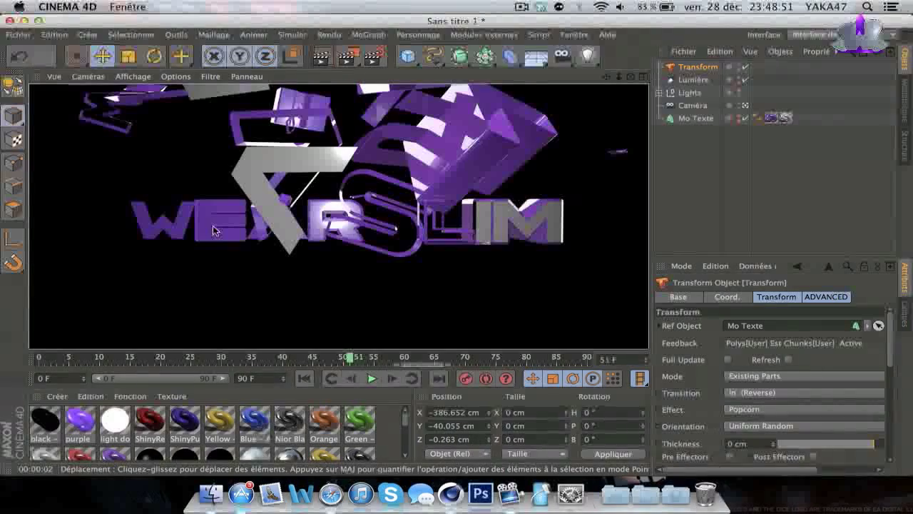
- Set the Transform object's Mode to Cloner, refresh it and return the timeline to frame 0
{"action": "left_click", "coordinate": [57, 360]}
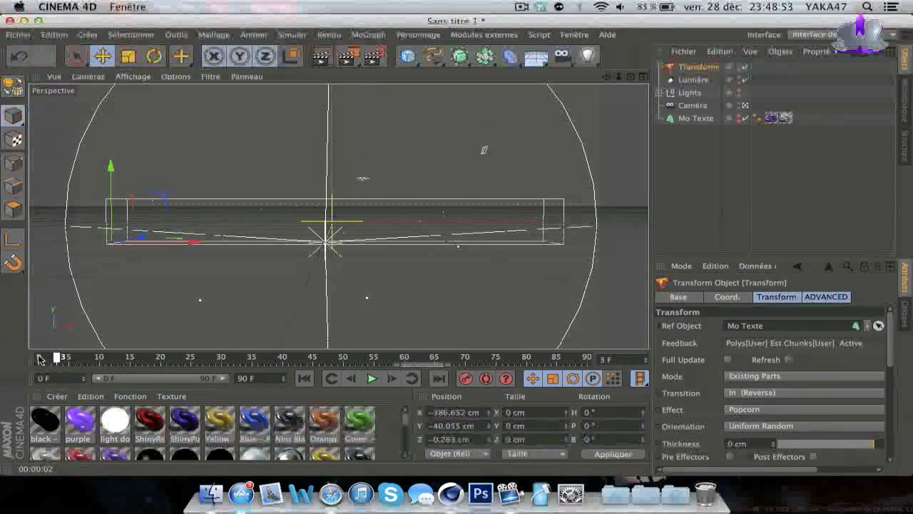
{"action": "left_click", "coordinate": [765, 377]}
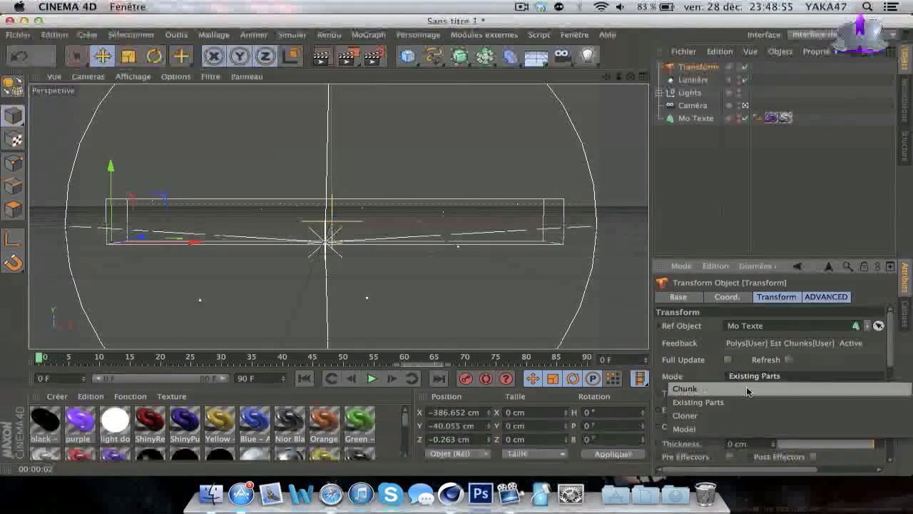
{"action": "left_click", "coordinate": [682, 417]}
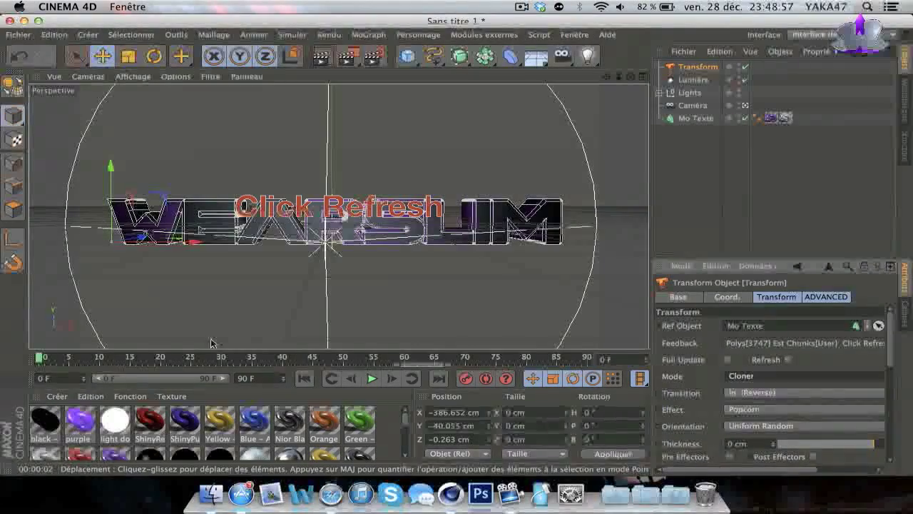
{"action": "left_click", "coordinate": [789, 359]}
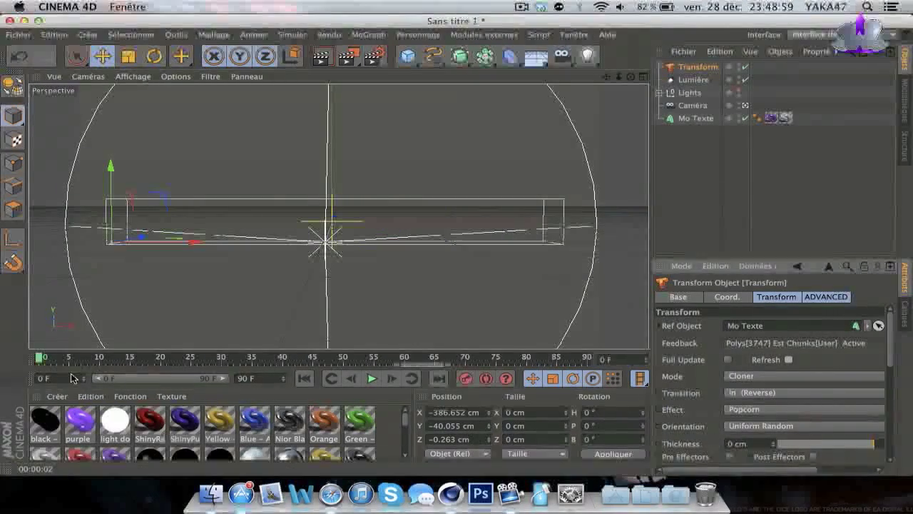
{"action": "left_click_drag", "start_coordinate": [45, 362], "coordinate": [2, 340]}
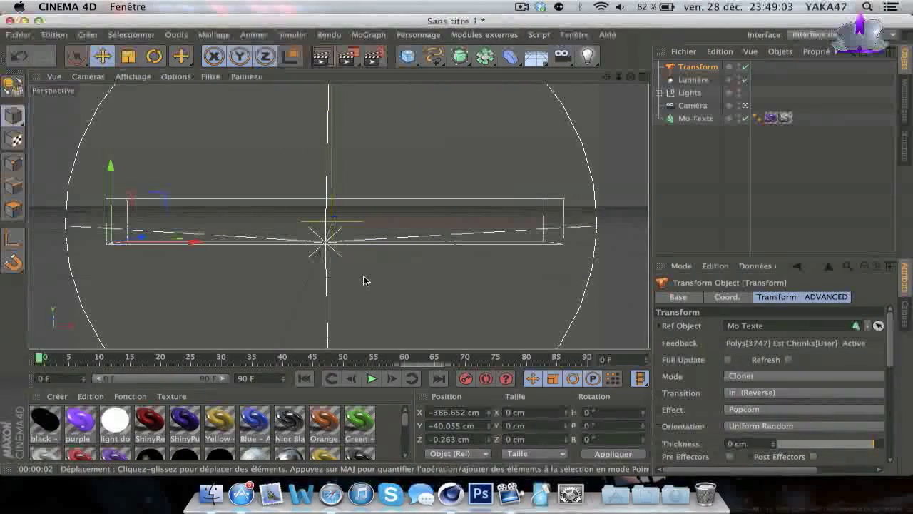
- Set the End Frame of the Transform object's Movement to 150 F and scrub the timeline back to frame 0
{"action": "left_click_drag", "start_coordinate": [895, 353], "coordinate": [898, 372]}
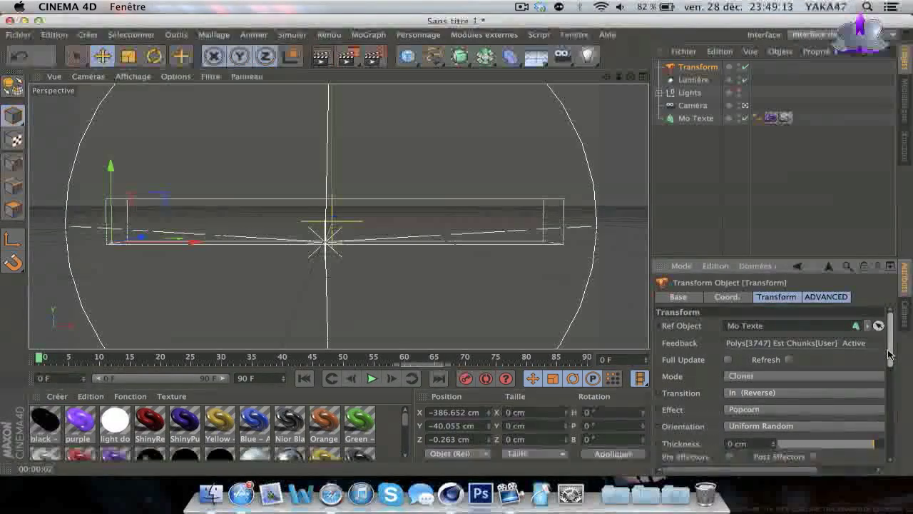
{"action": "left_click_drag", "start_coordinate": [334, 360], "coordinate": [340, 361]}
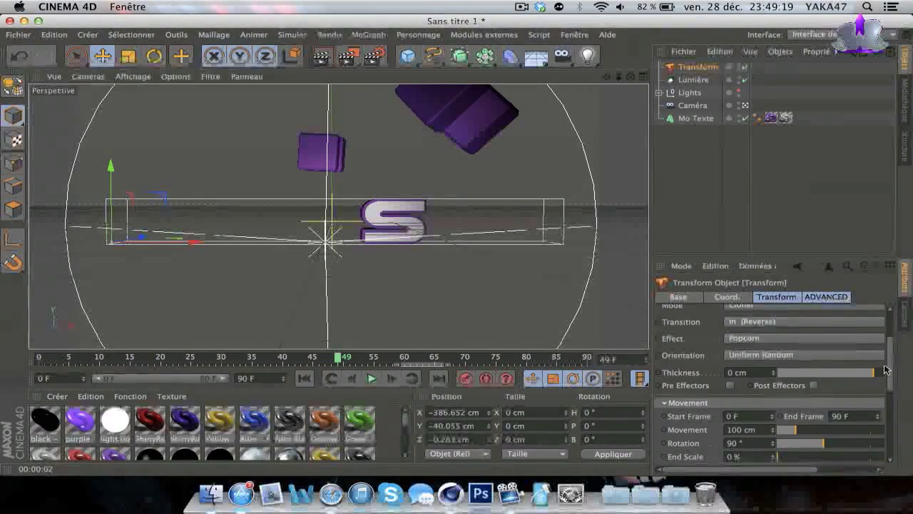
{"action": "left_click_drag", "start_coordinate": [892, 366], "coordinate": [892, 394]}
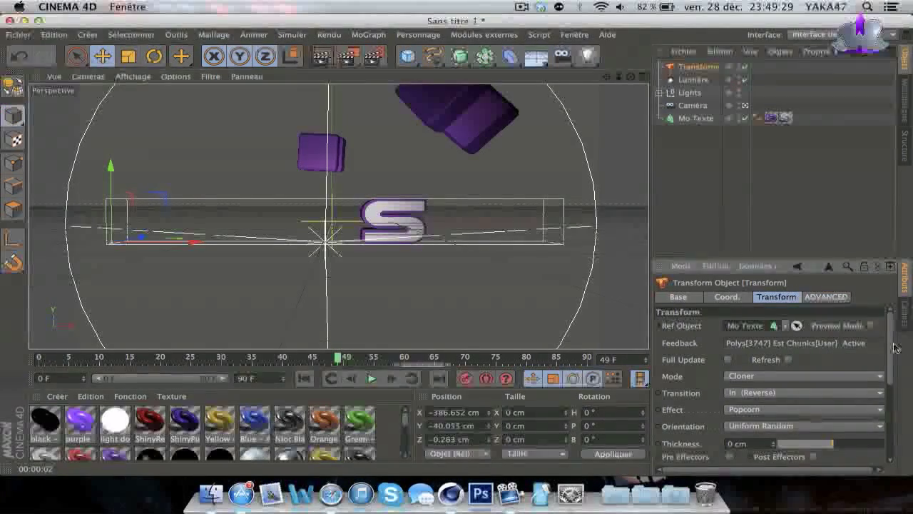
{"action": "left_click_drag", "start_coordinate": [889, 348], "coordinate": [891, 397]}
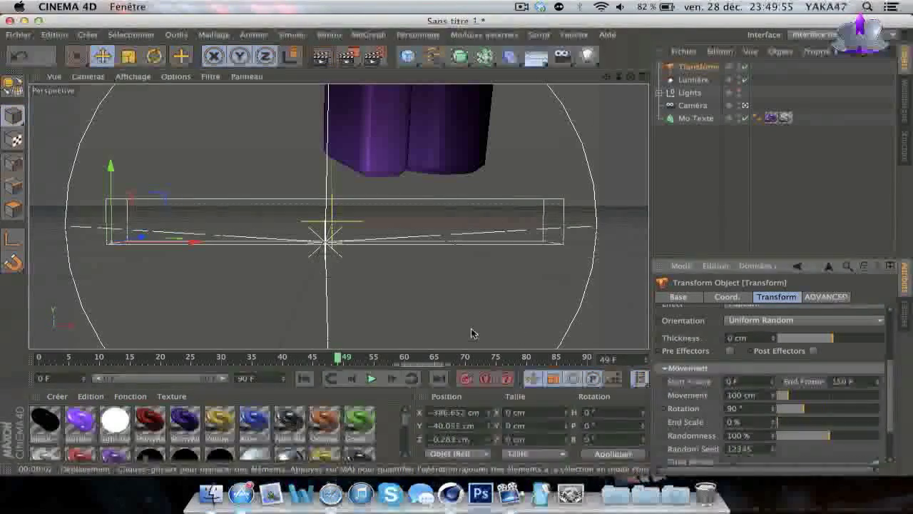
{"action": "left_click_drag", "start_coordinate": [100, 356], "coordinate": [130, 356]}
{"action": "left_click_drag", "start_coordinate": [69, 365], "coordinate": [38, 360]}
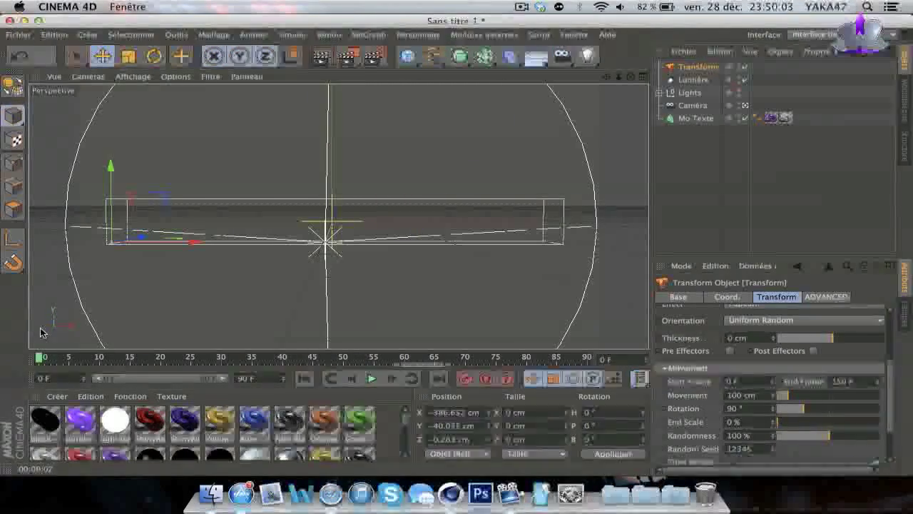
{"action": "left_click_drag", "start_coordinate": [891, 378], "coordinate": [889, 331]}
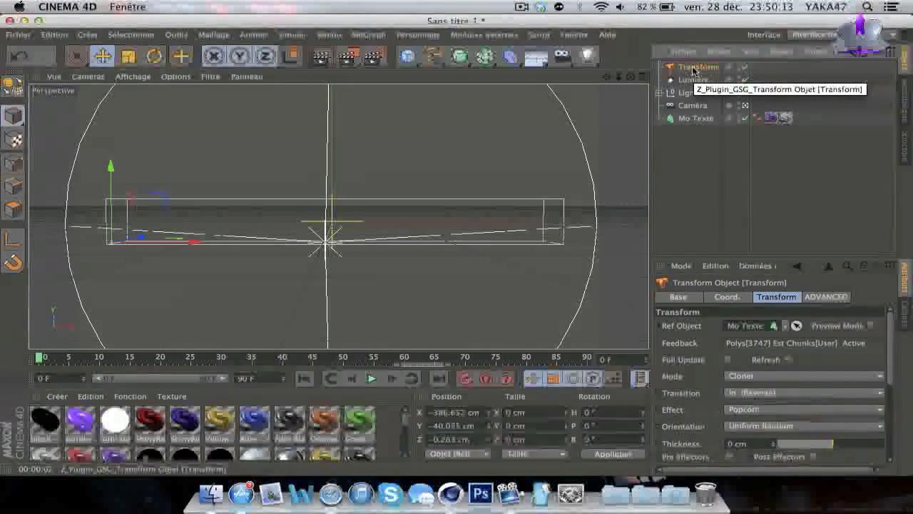
- Extend the project's timeline to 150 F, shift the visible range to 60–150 F and scrub to frame 150
{"action": "left_click_drag", "start_coordinate": [104, 356], "coordinate": [622, 353]}
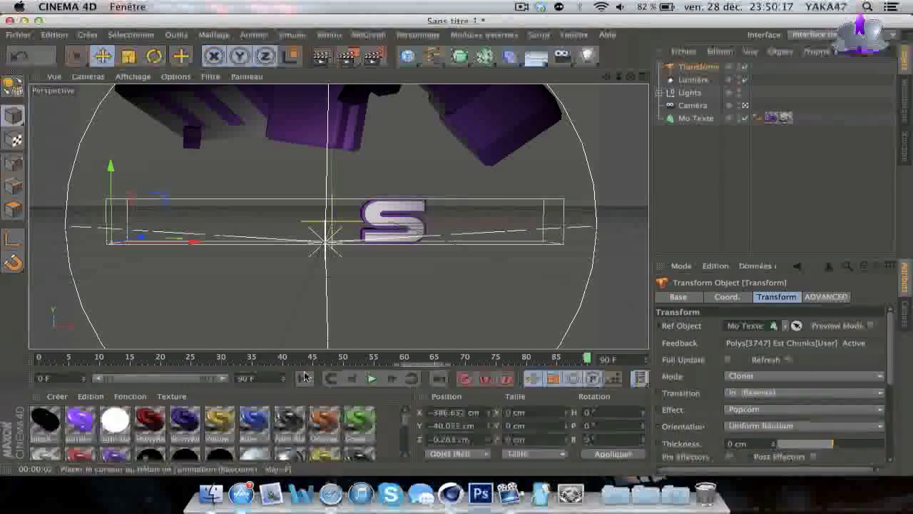
{"action": "type", "text": "15"}
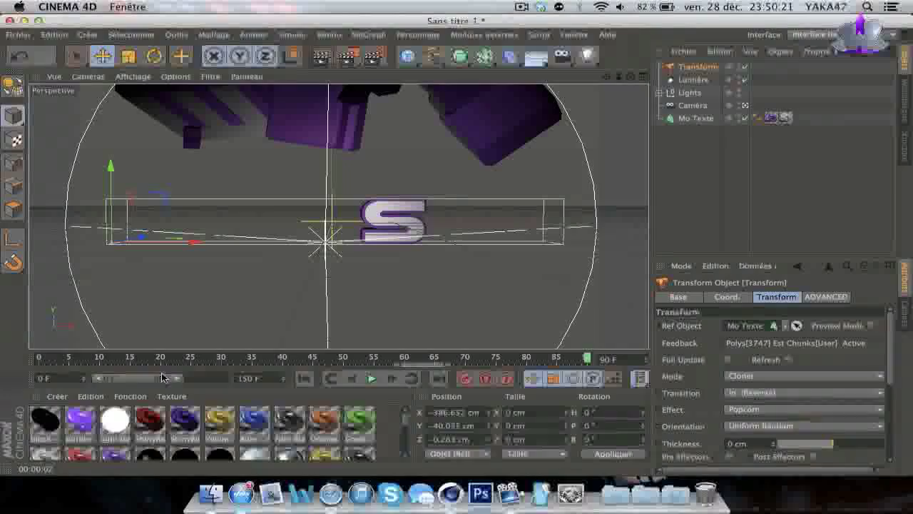
{"action": "left_click_drag", "start_coordinate": [163, 378], "coordinate": [291, 372]}
{"action": "left_click_drag", "start_coordinate": [230, 365], "coordinate": [594, 364]}
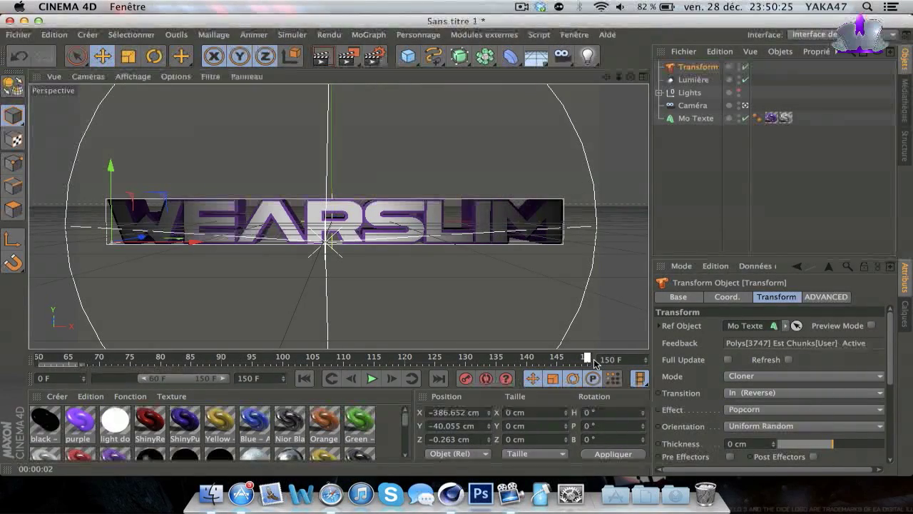
- Add a torus (Tore) primitive to the scene and rotate it to a pitch of 90° around the text
{"action": "left_click", "coordinate": [623, 282]}
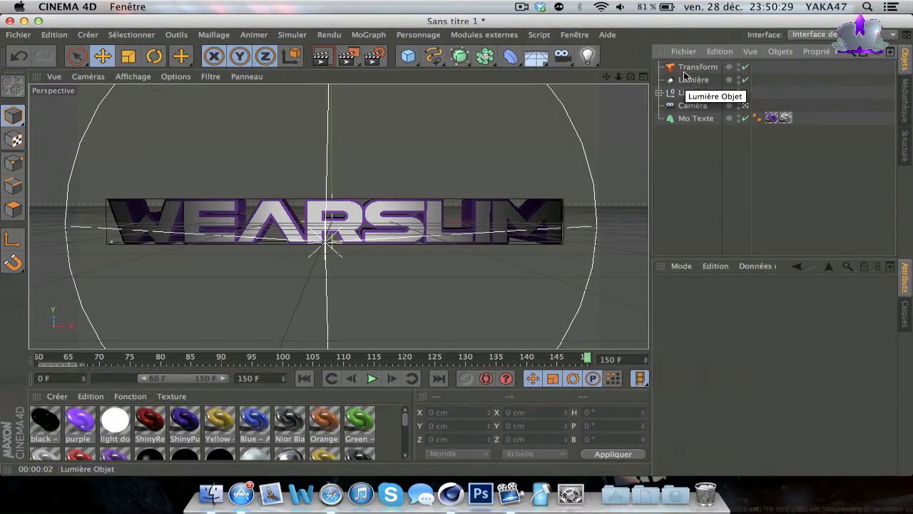
{"action": "left_click", "coordinate": [406, 59]}
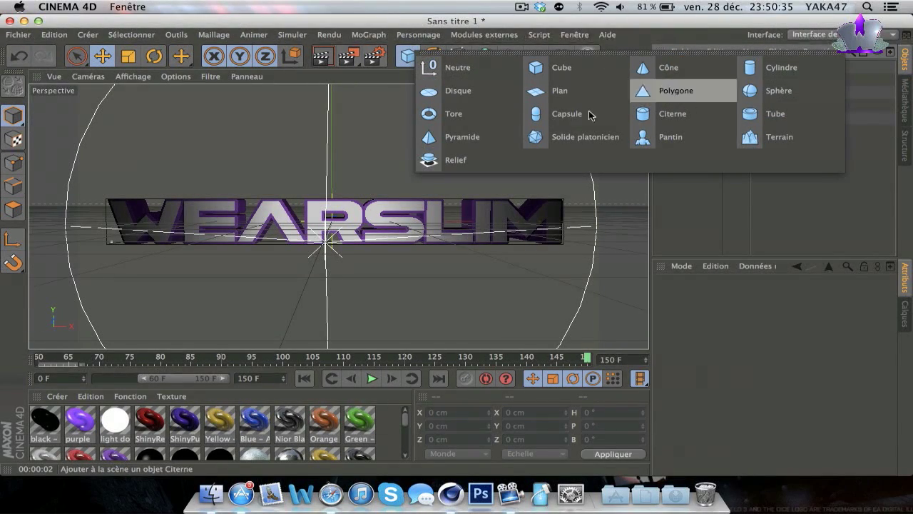
{"action": "left_click", "coordinate": [474, 114]}
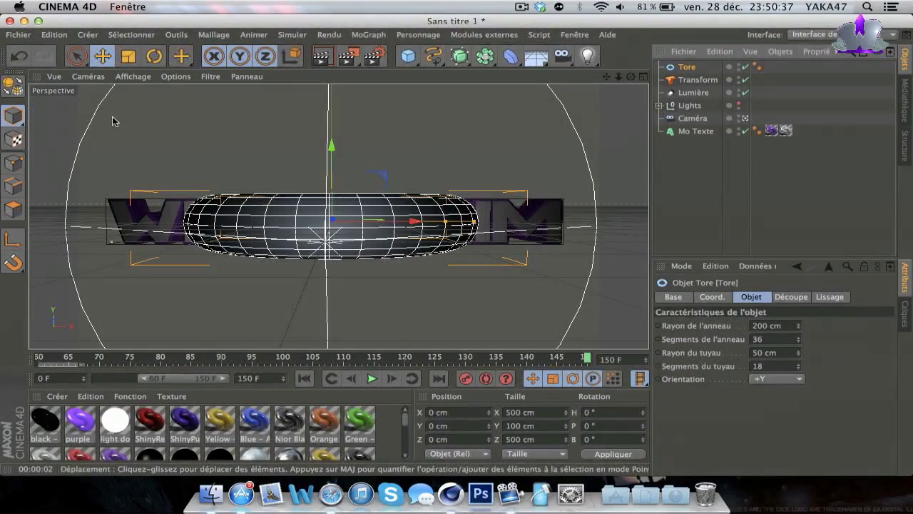
{"action": "left_click", "coordinate": [152, 57]}
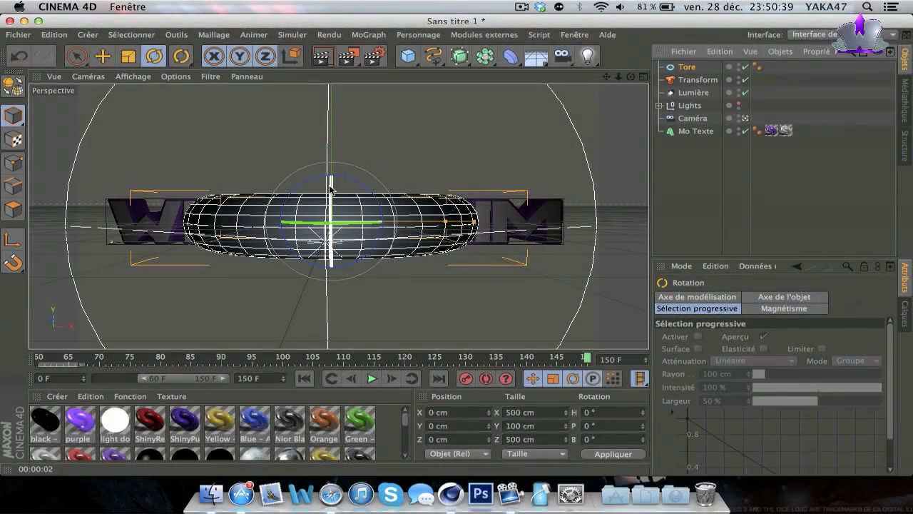
{"action": "left_click_drag", "start_coordinate": [330, 187], "coordinate": [330, 338]}
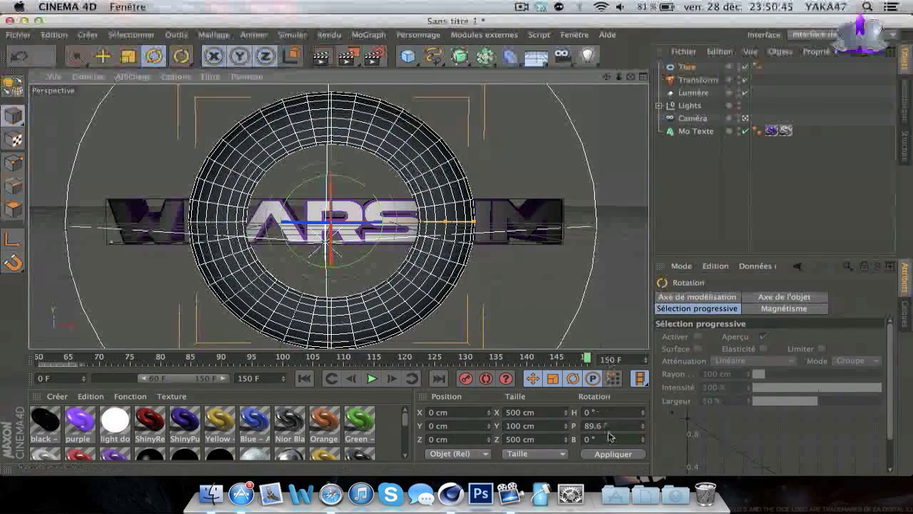
{"action": "left_click_drag", "start_coordinate": [608, 427], "coordinate": [539, 420]}
{"action": "type", "text": "90"}
{"action": "key", "text": "Return"}
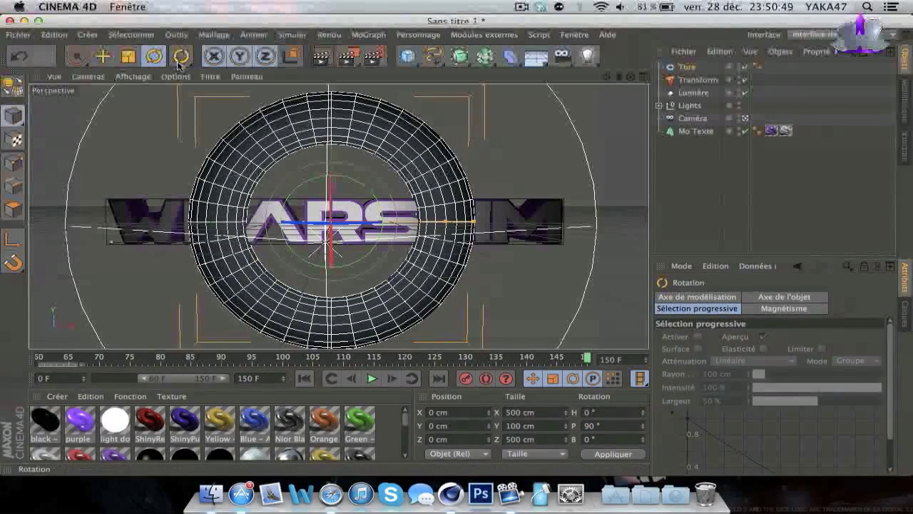
- Scale the torus into a thin ring about 420 cm wide and 20 cm thick, and move it to about X 14.5 cm, Z 57.3 cm
{"action": "left_click", "coordinate": [129, 60]}
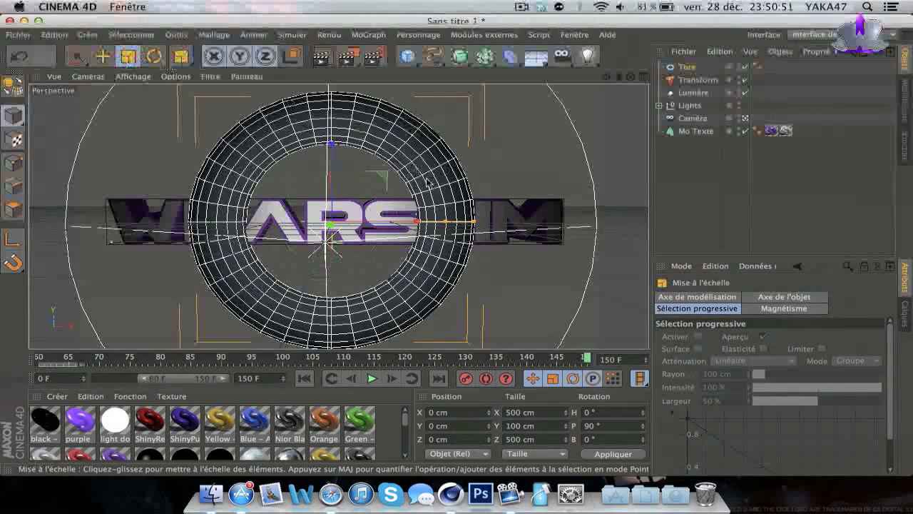
{"action": "mouse_move", "coordinate": [452, 225]}
{"action": "left_mouse_down"}
{"action": "mouse_move", "coordinate": [439, 225]}
{"action": "mouse_move", "coordinate": [452, 224]}
{"action": "left_mouse_up"}
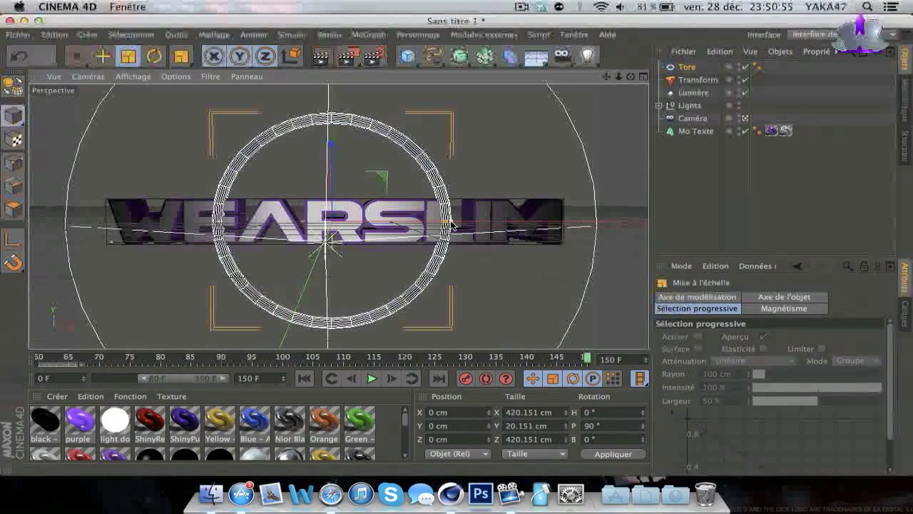
{"action": "left_click", "coordinate": [107, 58]}
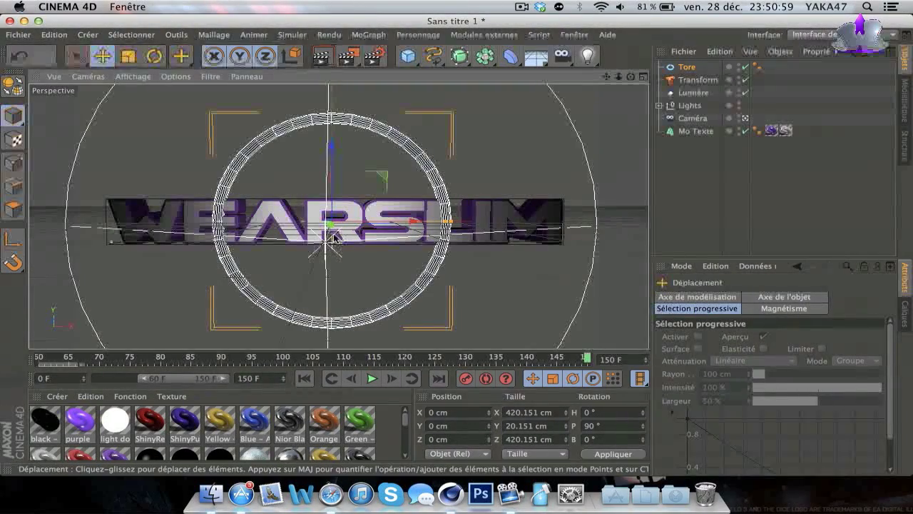
{"action": "left_click_drag", "start_coordinate": [331, 227], "coordinate": [356, 196]}
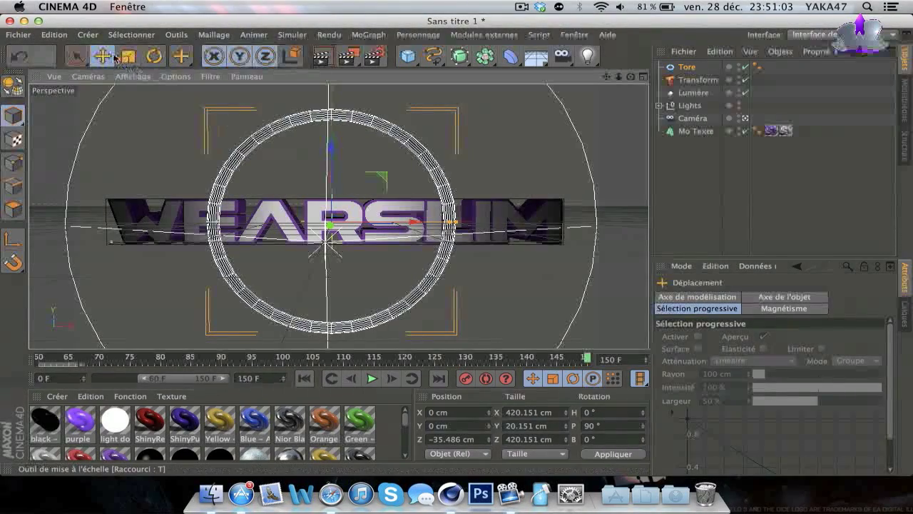
{"action": "left_click_drag", "start_coordinate": [333, 234], "coordinate": [405, 223]}
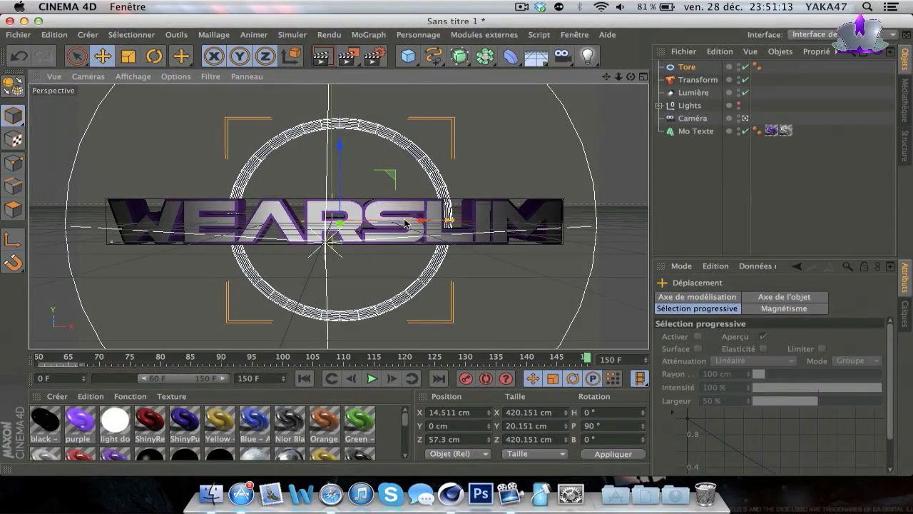
{"action": "left_click", "coordinate": [319, 60]}
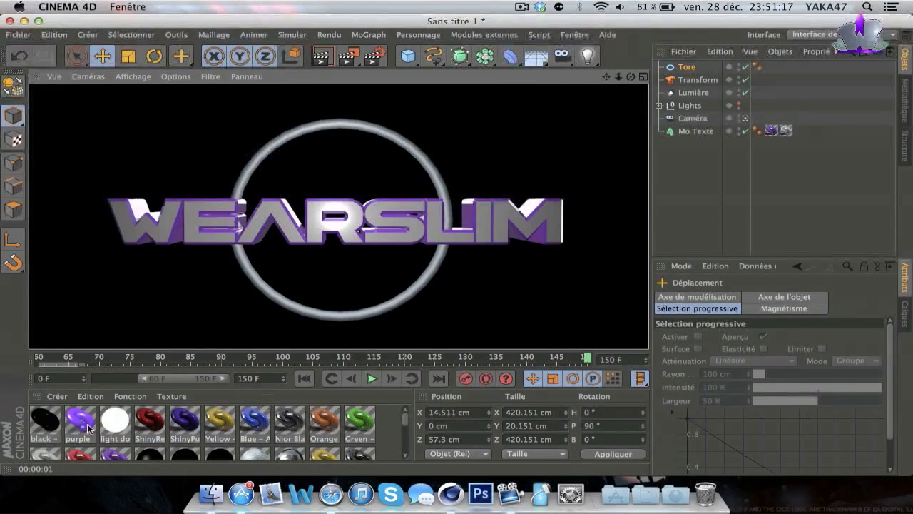
- Try the Blue Shiny and White materials on the torus, rendering the view to check each
{"action": "scroll", "coordinate": [108, 433], "scroll_direction": "down", "scroll_amount": 3}
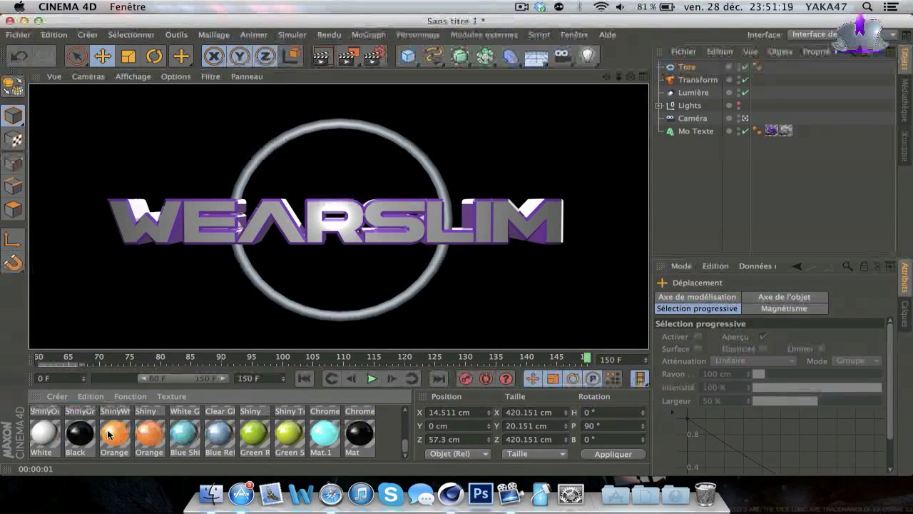
{"action": "left_click_drag", "start_coordinate": [216, 390], "coordinate": [279, 299]}
{"action": "left_click", "coordinate": [325, 55]}
{"action": "left_click_drag", "start_coordinate": [187, 430], "coordinate": [280, 304]}
{"action": "left_click", "coordinate": [325, 57]}
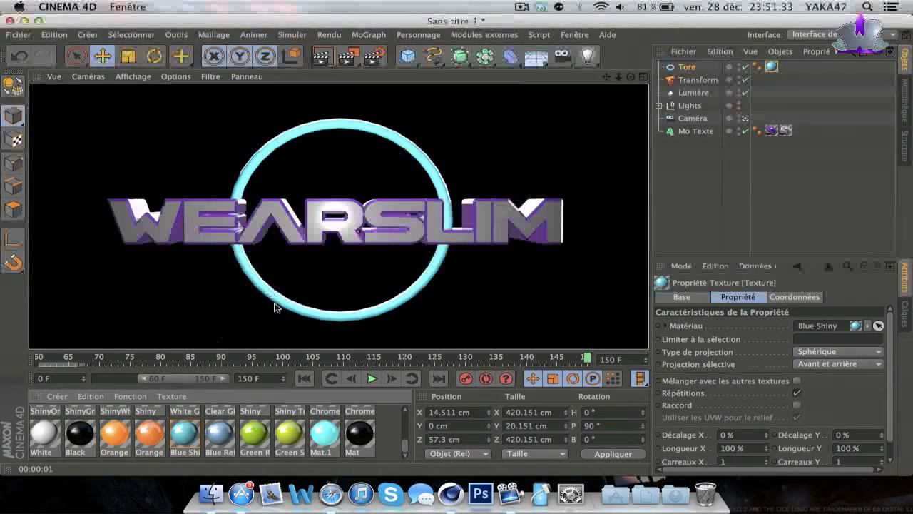
{"action": "left_click_drag", "start_coordinate": [274, 303], "coordinate": [276, 302]}
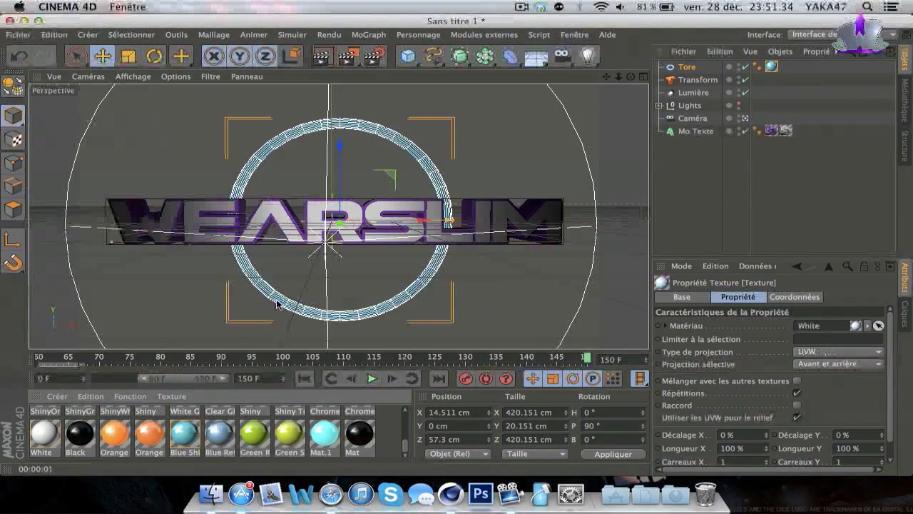
{"action": "left_click", "coordinate": [329, 60]}
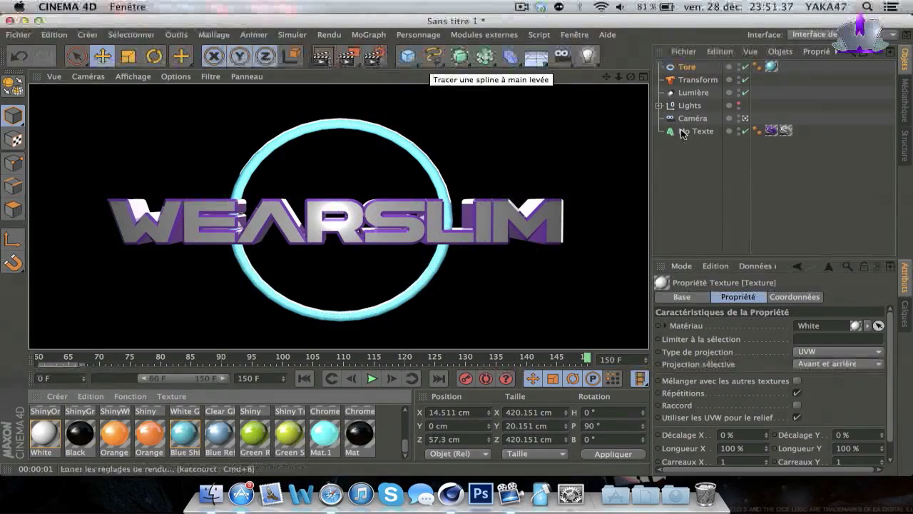
- Replace the torus's Blue Shiny material with the White material and render the view
{"action": "left_click", "coordinate": [770, 69]}
{"action": "key", "text": "Delete"}
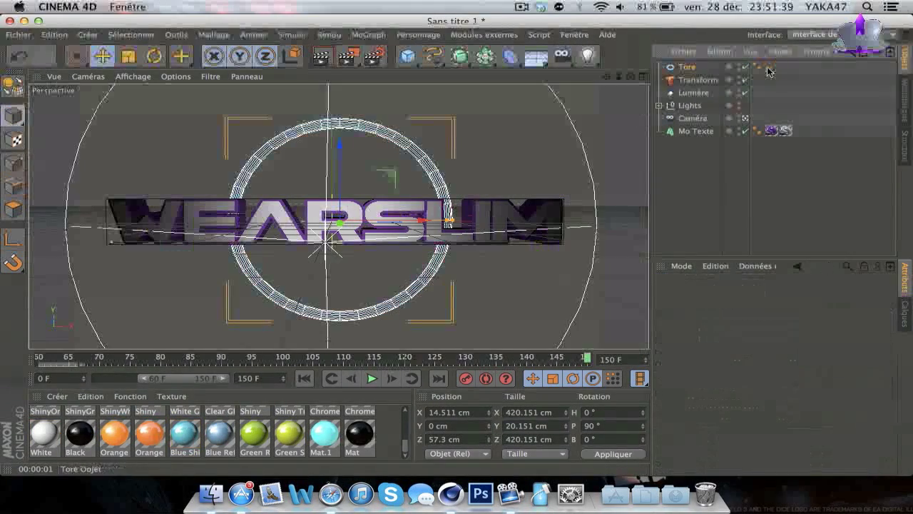
{"action": "left_click", "coordinate": [34, 433]}
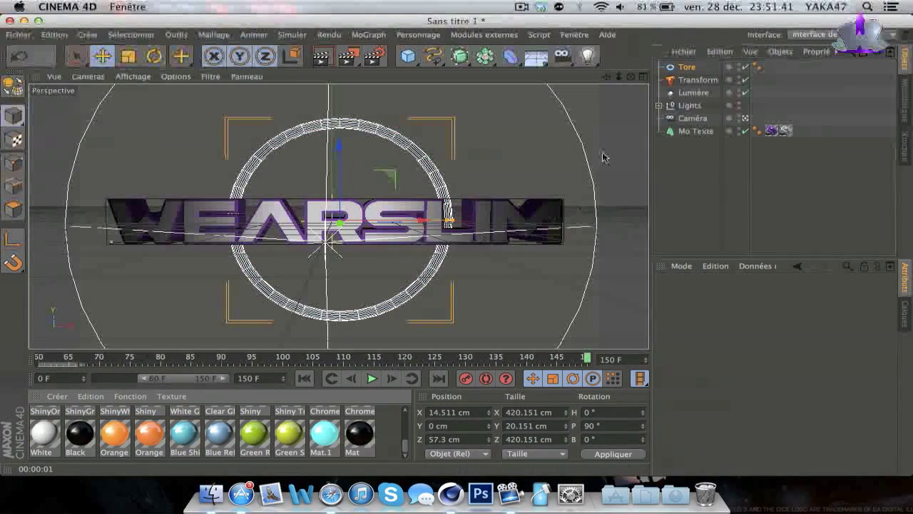
{"action": "left_click_drag", "start_coordinate": [374, 132], "coordinate": [374, 132]}
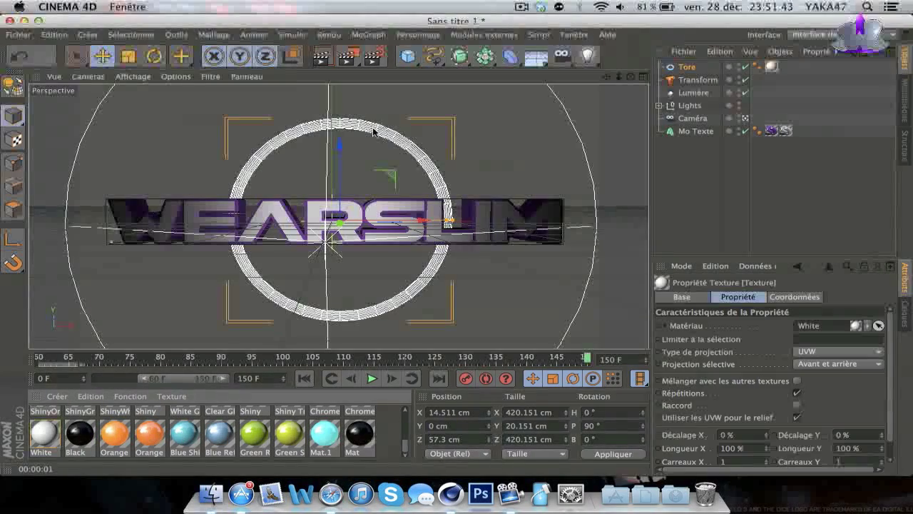
{"action": "left_click", "coordinate": [323, 62]}
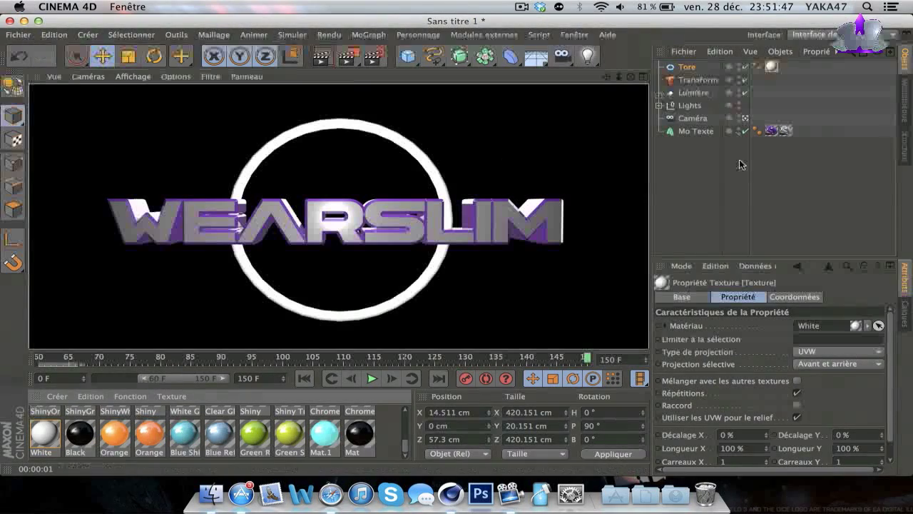
- Add a second Transform plugin object to the scene with nothing else selected
{"action": "left_click", "coordinate": [698, 165]}
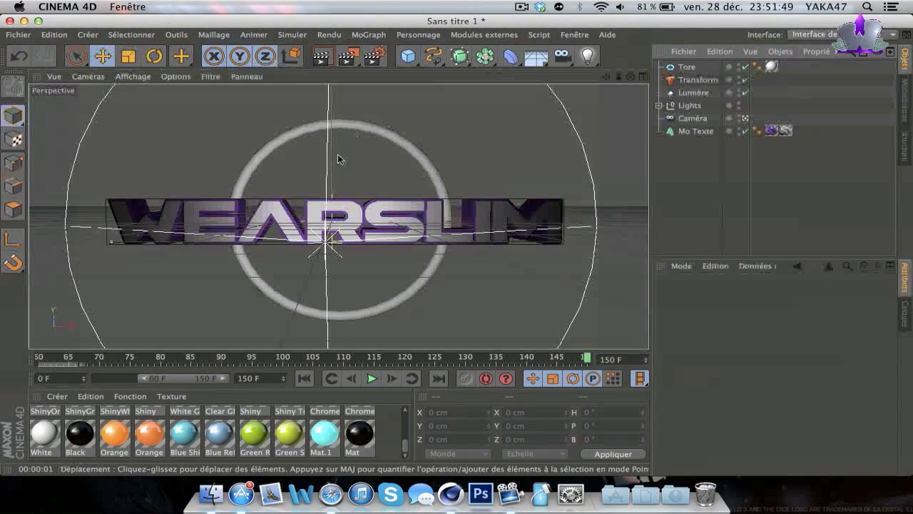
{"action": "left_click", "coordinate": [475, 37]}
{"action": "mouse_move", "coordinate": [482, 73]}
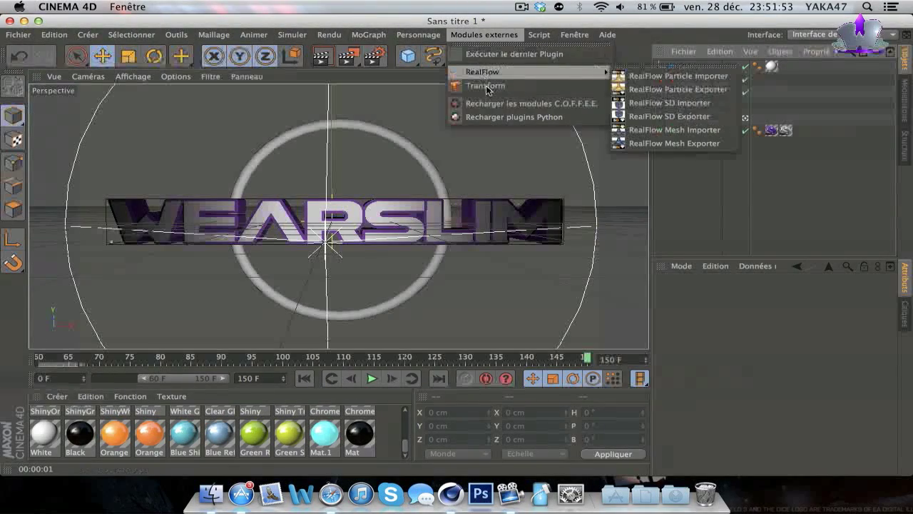
{"action": "left_click", "coordinate": [486, 86]}
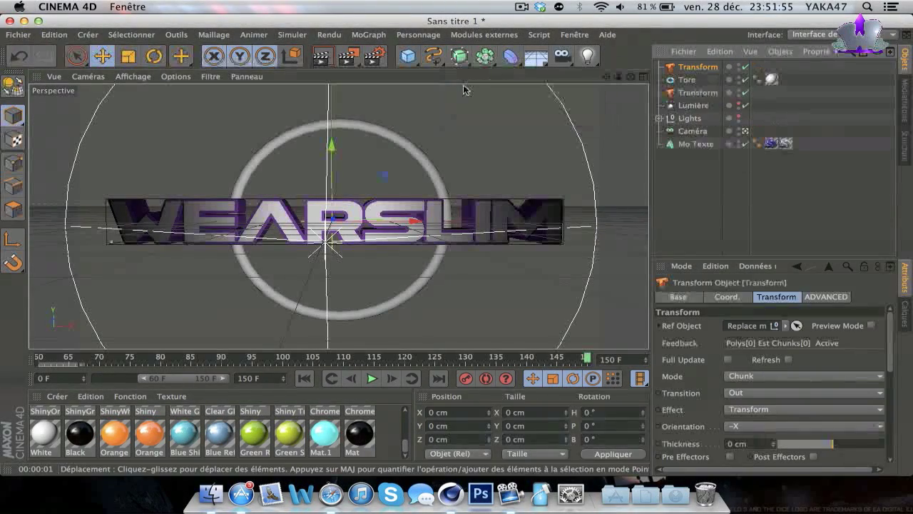
- Rename the text's Transform object as texte and the newly added Transform object as tore
{"action": "left_click", "coordinate": [694, 94]}
{"action": "double_click", "coordinate": [695, 94]}
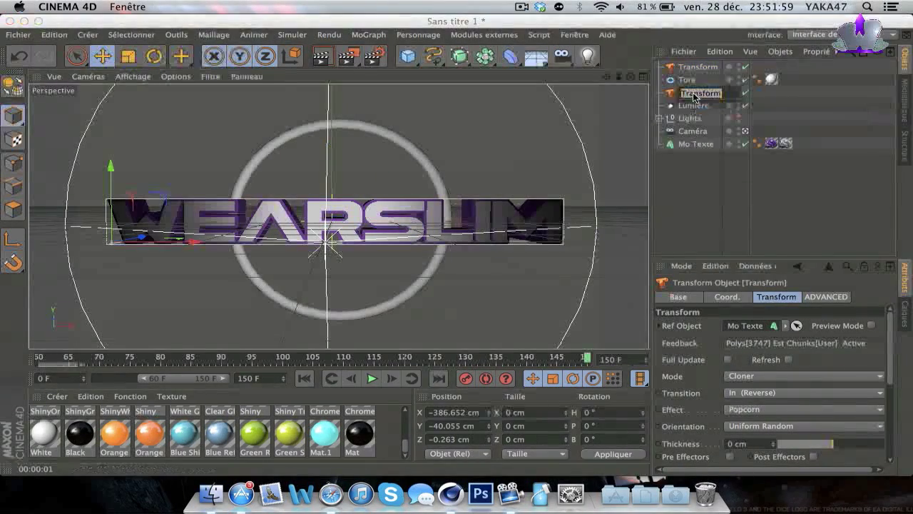
{"action": "type", "text": "texte"}
{"action": "key", "text": "Return"}
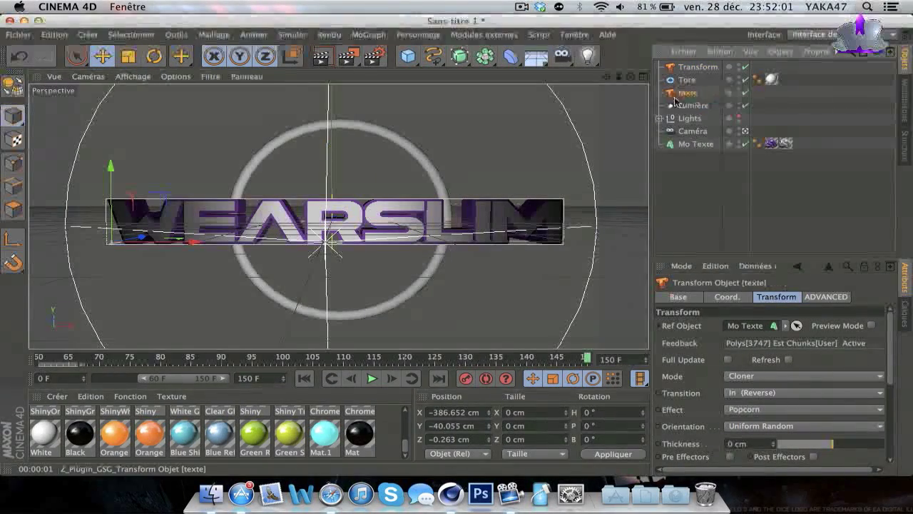
{"action": "left_click", "coordinate": [692, 68]}
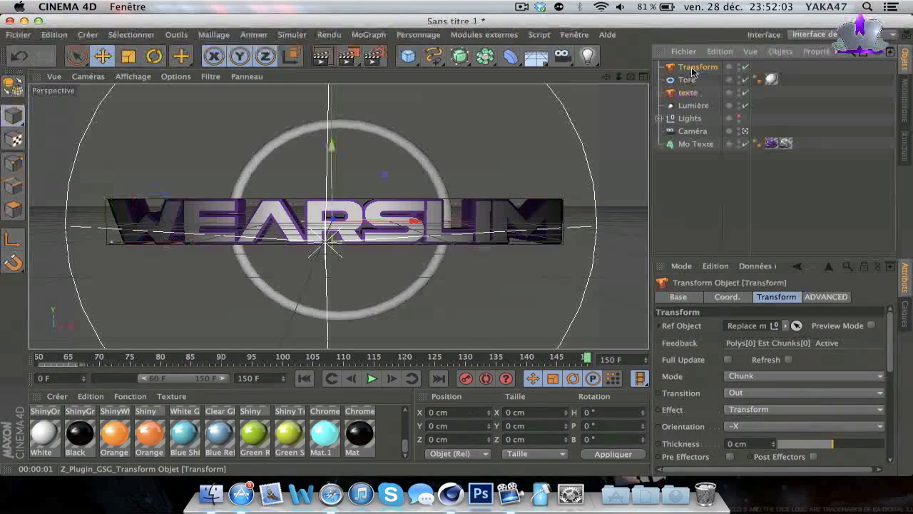
{"action": "double_click", "coordinate": [692, 69]}
{"action": "type", "text": "tore"}
{"action": "key", "text": "Return"}
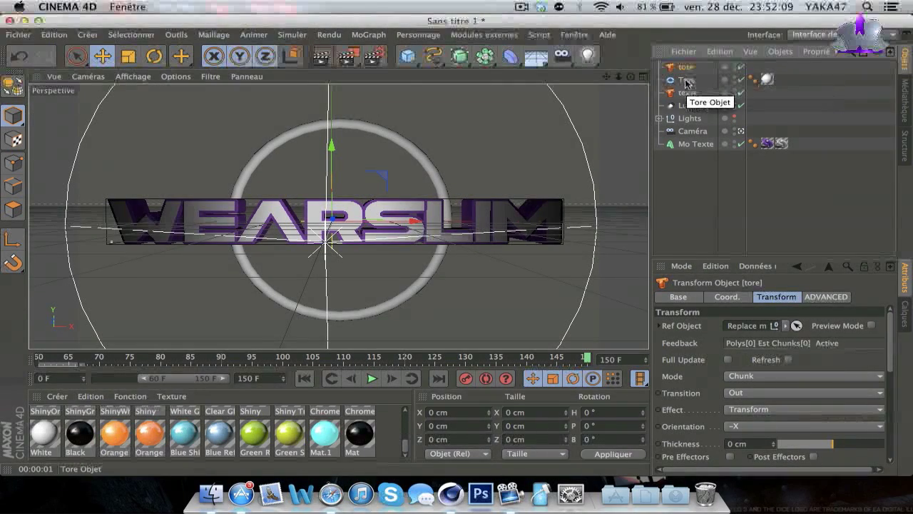
- Configure the tore Transform object with the torus as refreshed Ref Object, Effect Pop! and Transition In (Reverse)
{"action": "left_click_drag", "start_coordinate": [737, 317], "coordinate": [742, 325]}
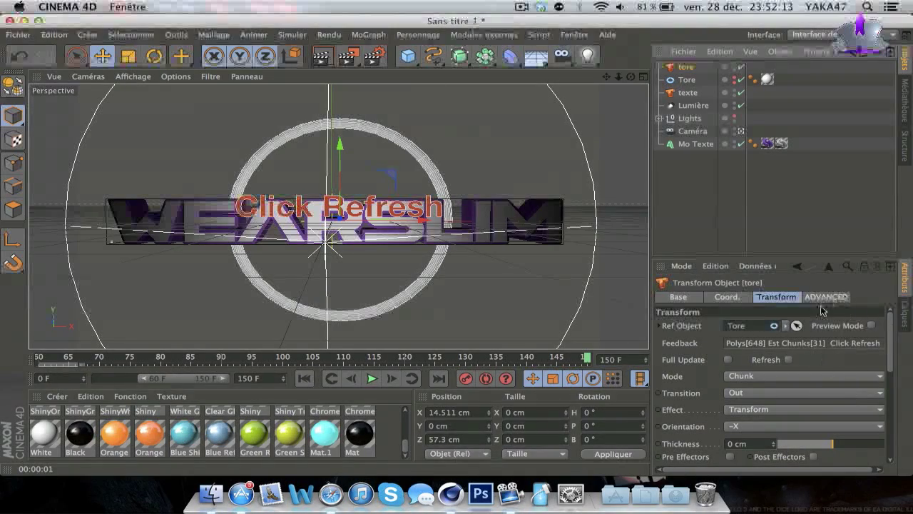
{"action": "left_click", "coordinate": [789, 360]}
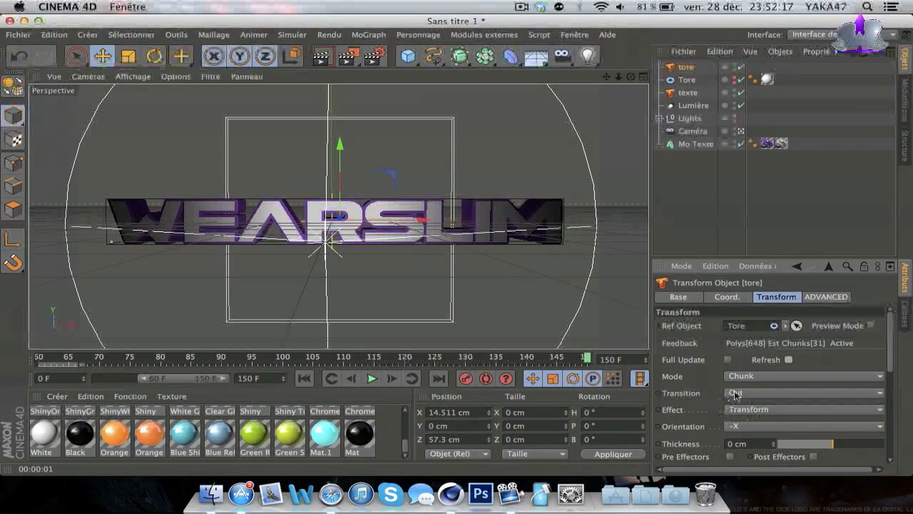
{"action": "left_click", "coordinate": [745, 409]}
{"action": "left_click", "coordinate": [749, 319]}
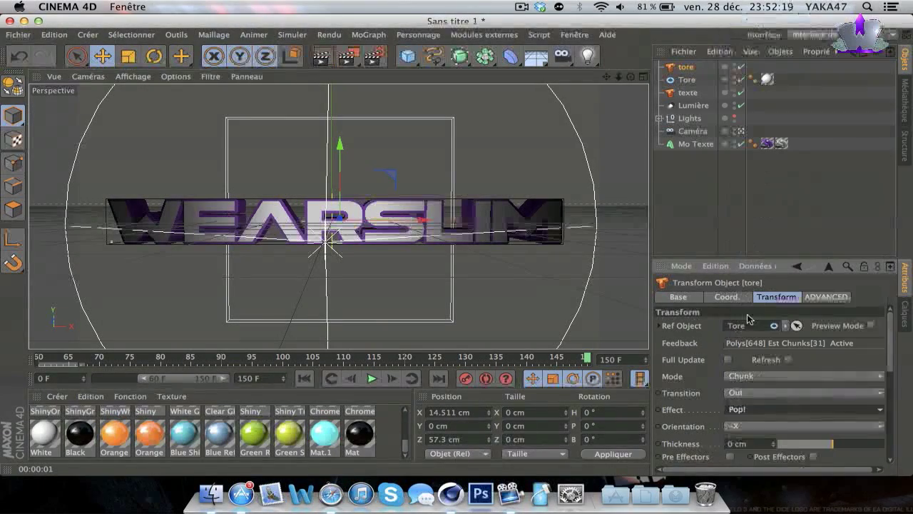
{"action": "mouse_move", "coordinate": [889, 360]}
{"action": "left_mouse_down"}
{"action": "mouse_move", "coordinate": [888, 403]}
{"action": "mouse_move", "coordinate": [889, 344]}
{"action": "left_mouse_up"}
{"action": "left_click", "coordinate": [739, 393]}
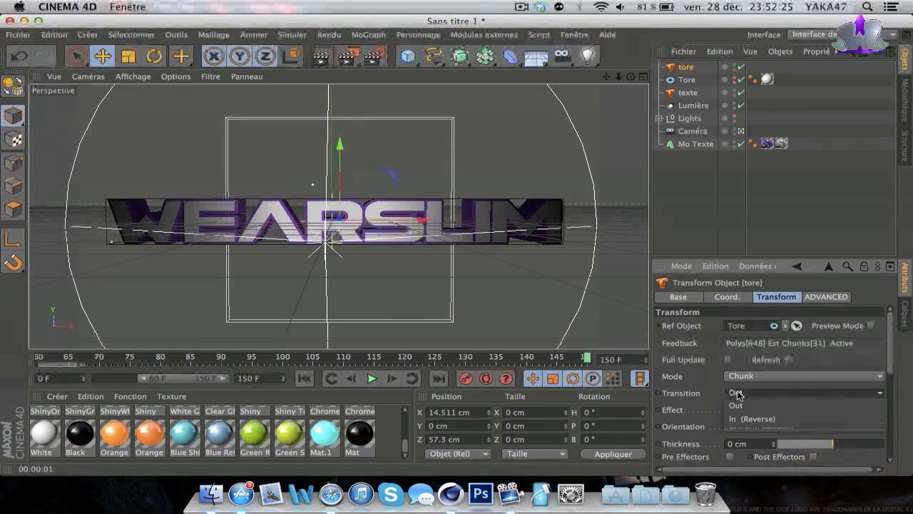
{"action": "left_click", "coordinate": [741, 420]}
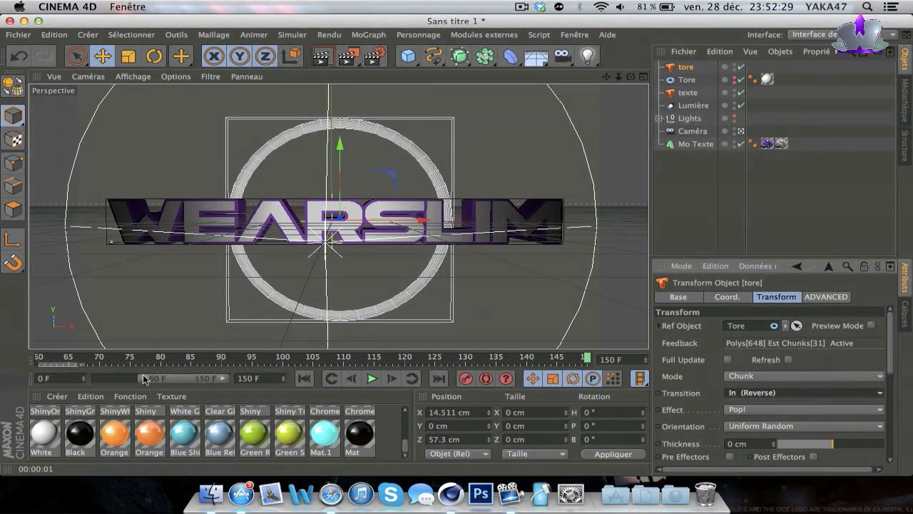
- Shift the visible timeline range to 0–90 F, render the view at frame 62 and scrub to frame 42 to check the animation
{"action": "left_click_drag", "start_coordinate": [149, 378], "coordinate": [102, 376]}
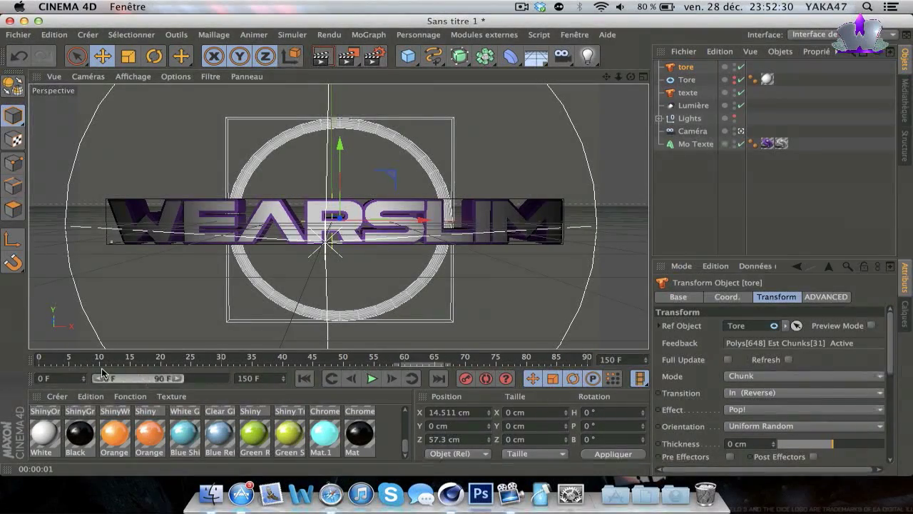
{"action": "left_click", "coordinate": [41, 358]}
{"action": "mouse_move", "coordinate": [101, 360]}
{"action": "left_mouse_down"}
{"action": "mouse_move", "coordinate": [336, 369]}
{"action": "mouse_move", "coordinate": [417, 361]}
{"action": "left_mouse_up"}
{"action": "left_click", "coordinate": [320, 59]}
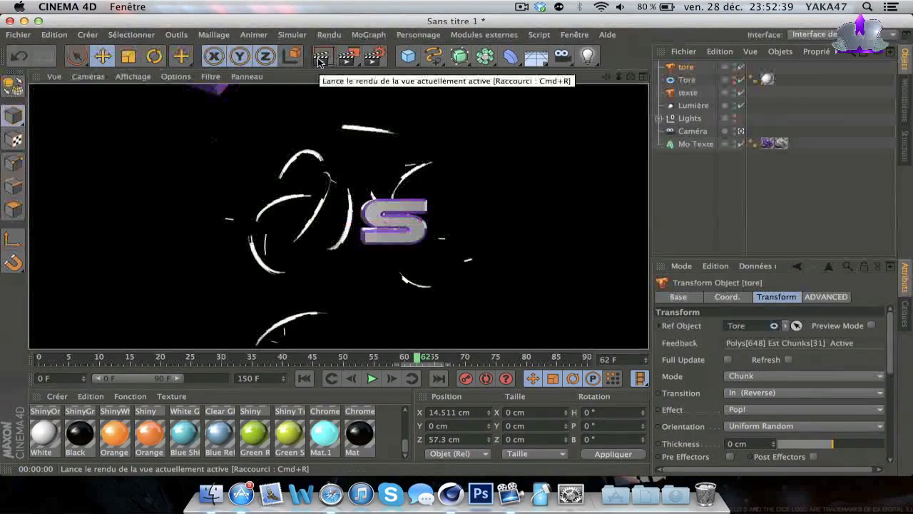
{"action": "left_click_drag", "start_coordinate": [155, 362], "coordinate": [295, 362]}
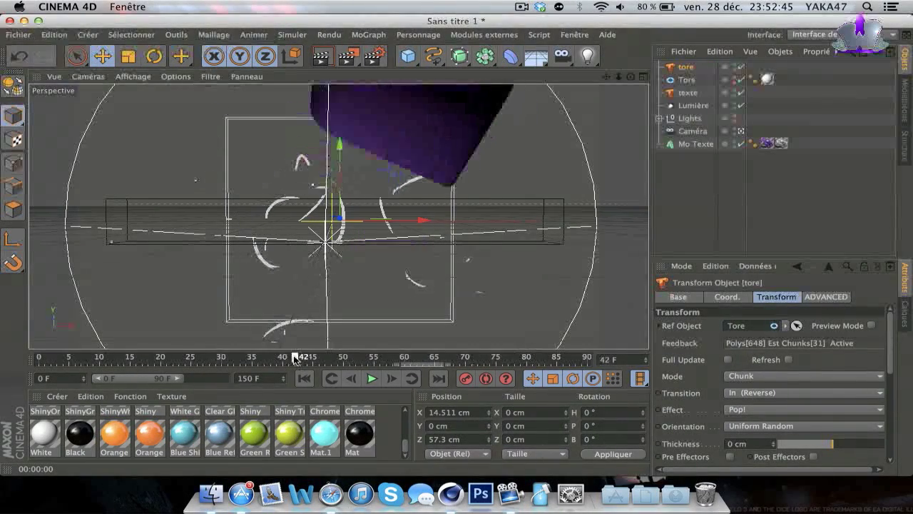
- Set the tore Transform object's Effect to Implode and render the view at frame 33
{"action": "left_click", "coordinate": [755, 410]}
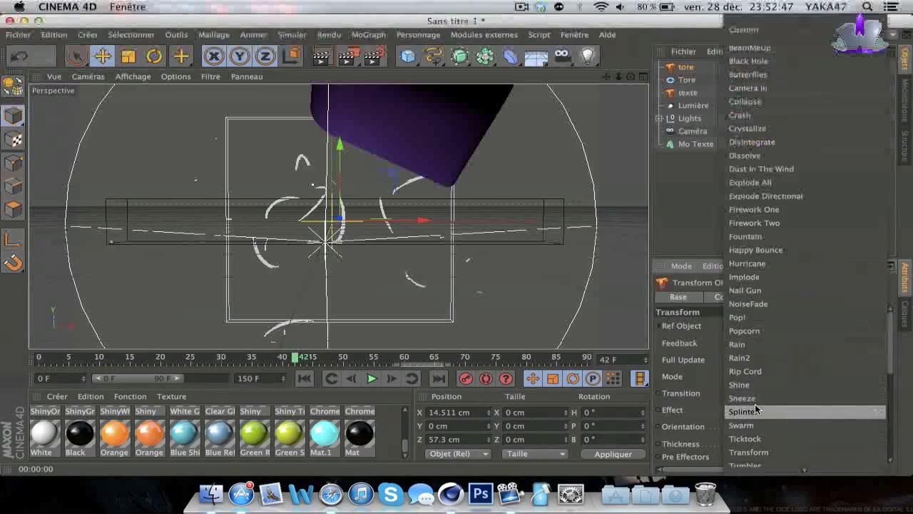
{"action": "left_click", "coordinate": [744, 277]}
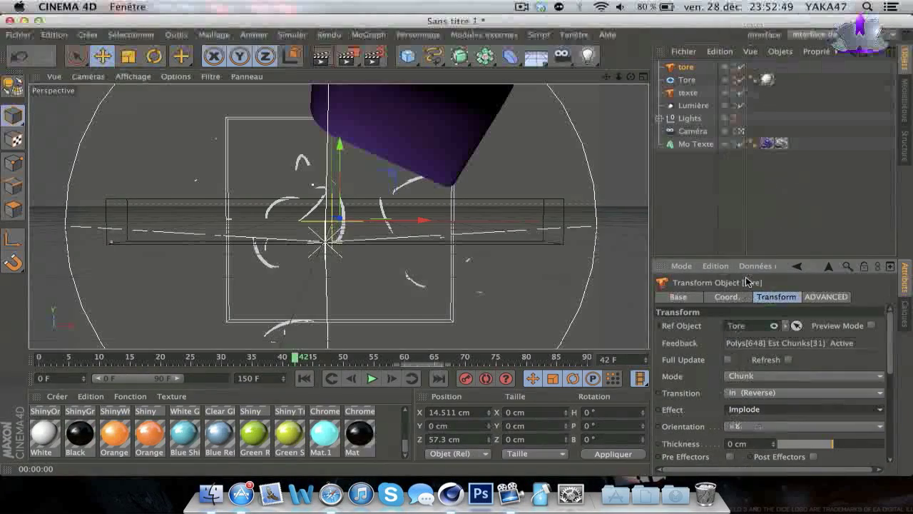
{"action": "left_click_drag", "start_coordinate": [163, 366], "coordinate": [240, 363]}
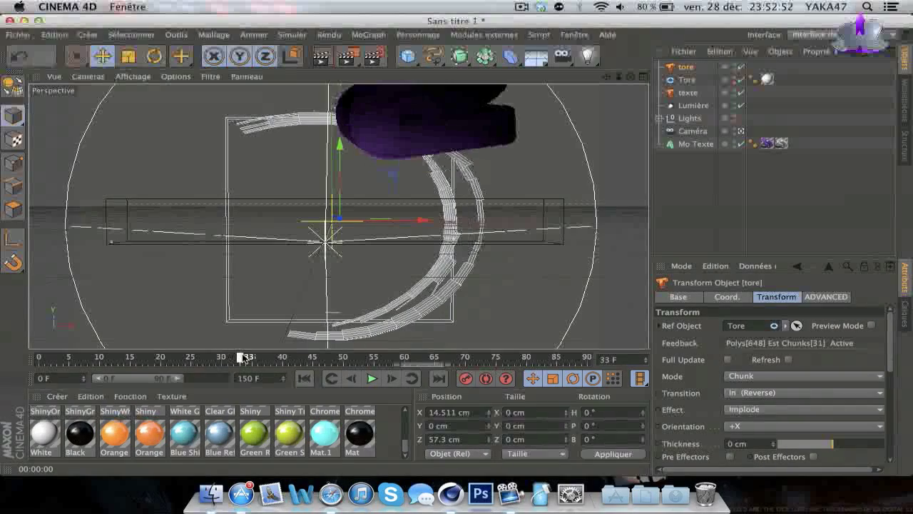
{"action": "left_click", "coordinate": [321, 61]}
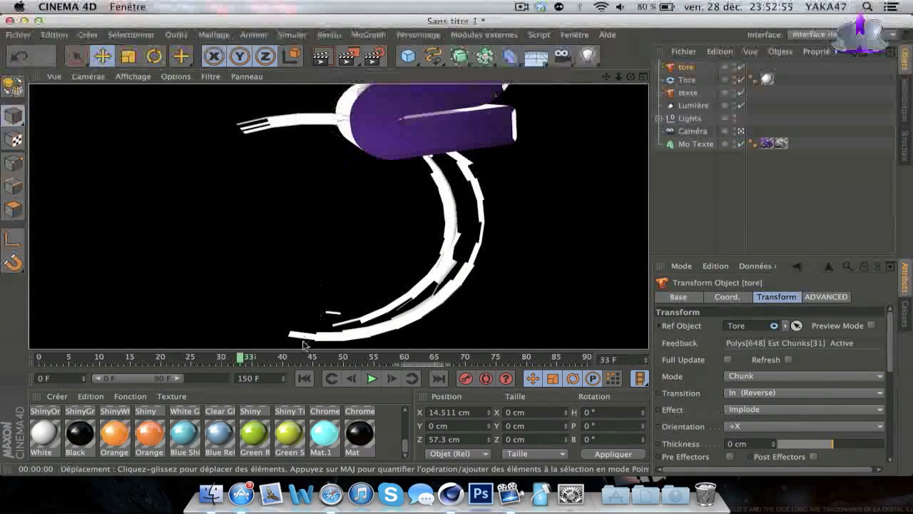
- Scrub to frame 83, render the view to check the animation and return the timeline to frame 0
{"action": "left_click_drag", "start_coordinate": [291, 361], "coordinate": [549, 356]}
{"action": "left_click", "coordinate": [327, 60]}
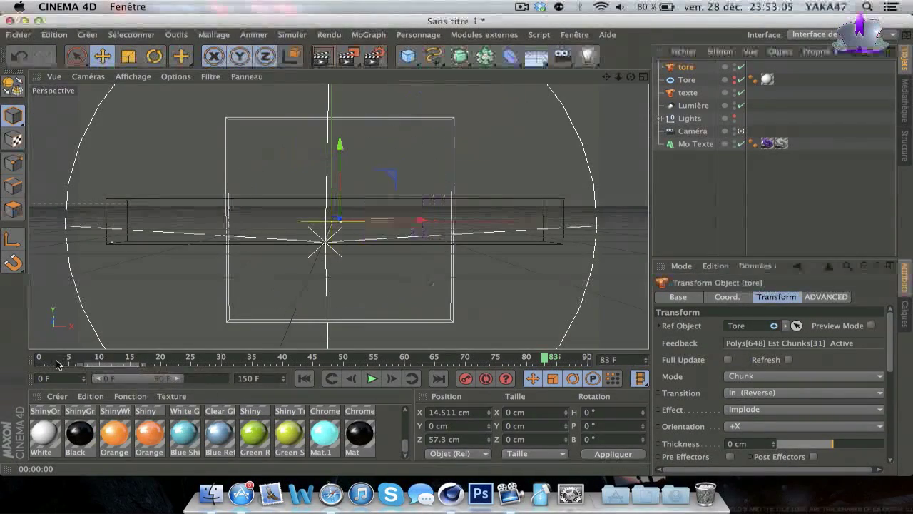
{"action": "left_click", "coordinate": [36, 363]}
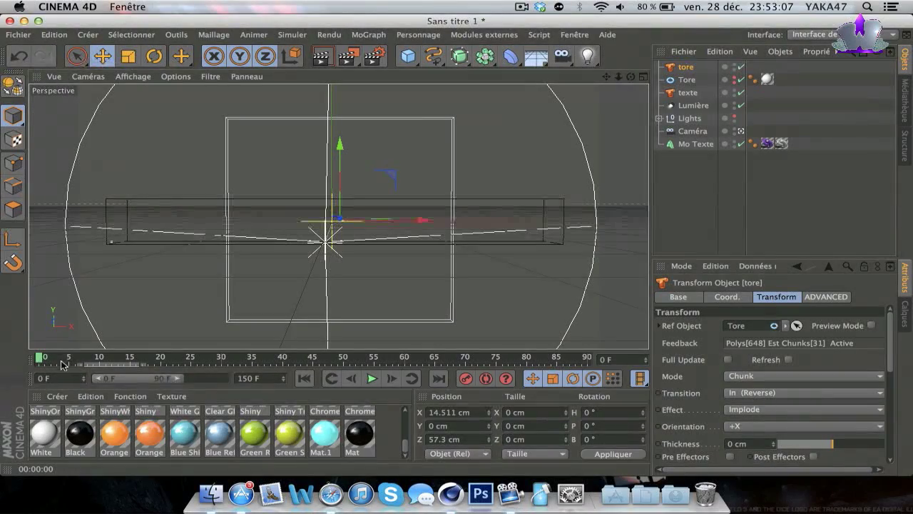
- Scrub to frame 90, shift the visible timeline range to 60–150 F and scrub to frame 150 to check the animation
{"action": "left_click_drag", "start_coordinate": [94, 354], "coordinate": [614, 358]}
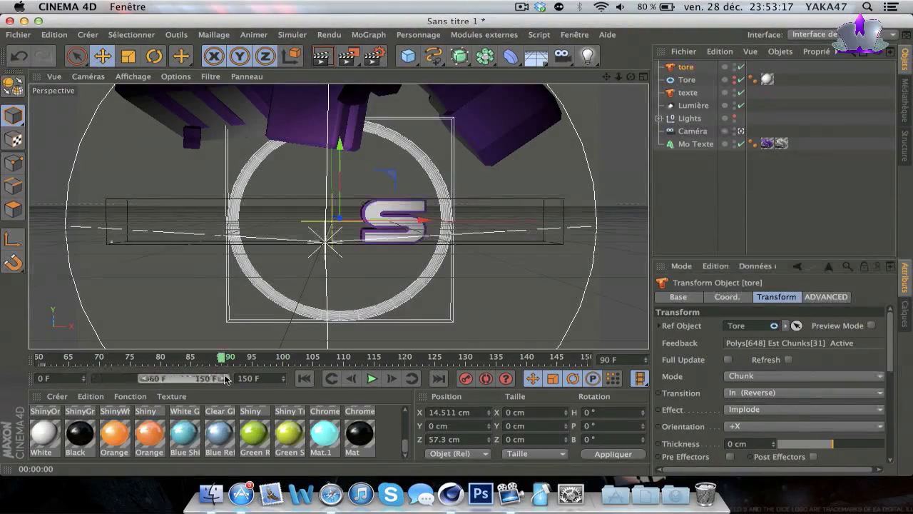
{"action": "left_click_drag", "start_coordinate": [226, 359], "coordinate": [594, 379]}
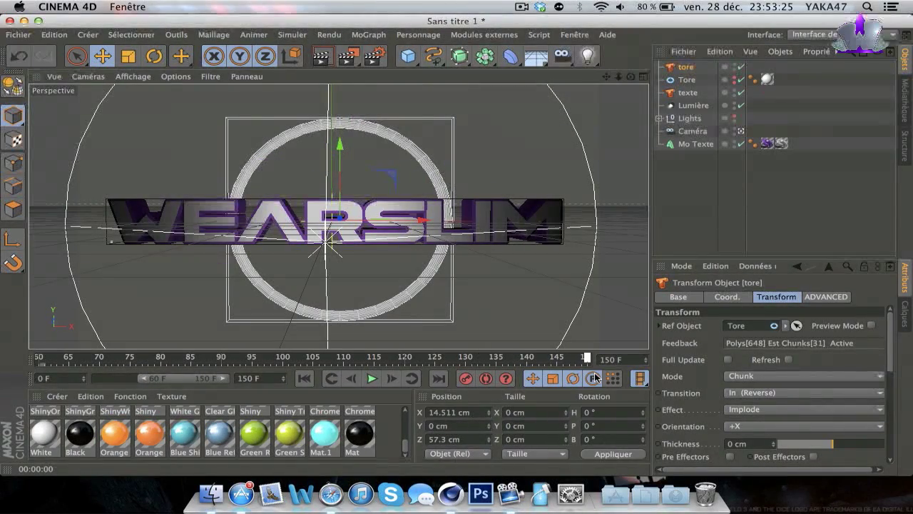
{"action": "left_click", "coordinate": [691, 298]}
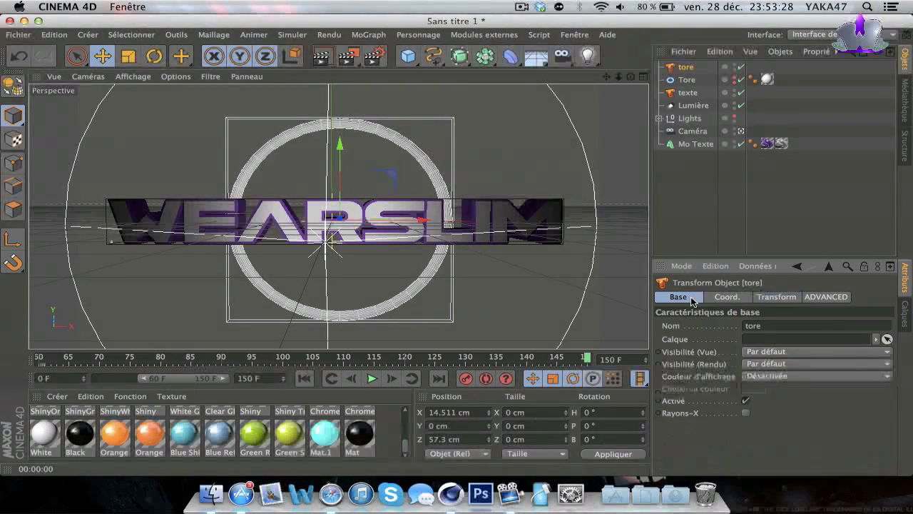
- Set the End Frame of the texte Transform object to 90 F, keeping its Transition In (Reverse)
{"action": "left_click", "coordinate": [688, 93]}
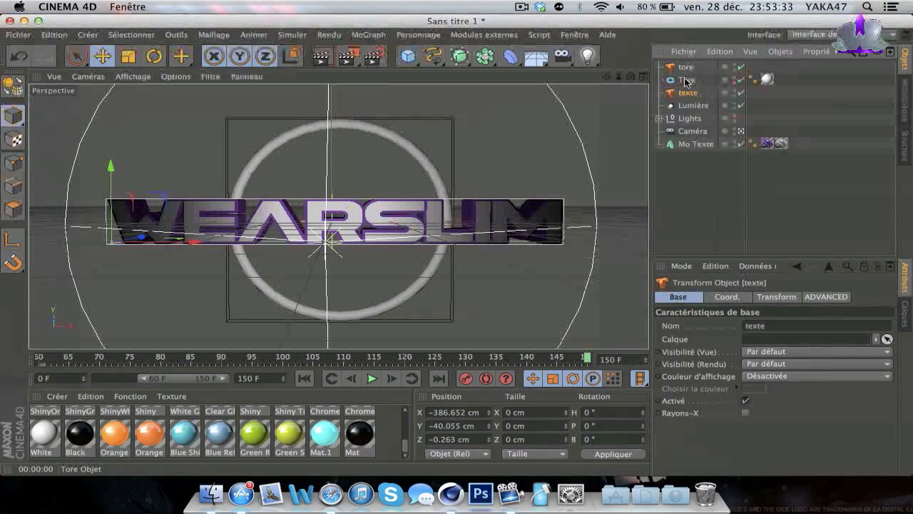
{"action": "left_click", "coordinate": [779, 297]}
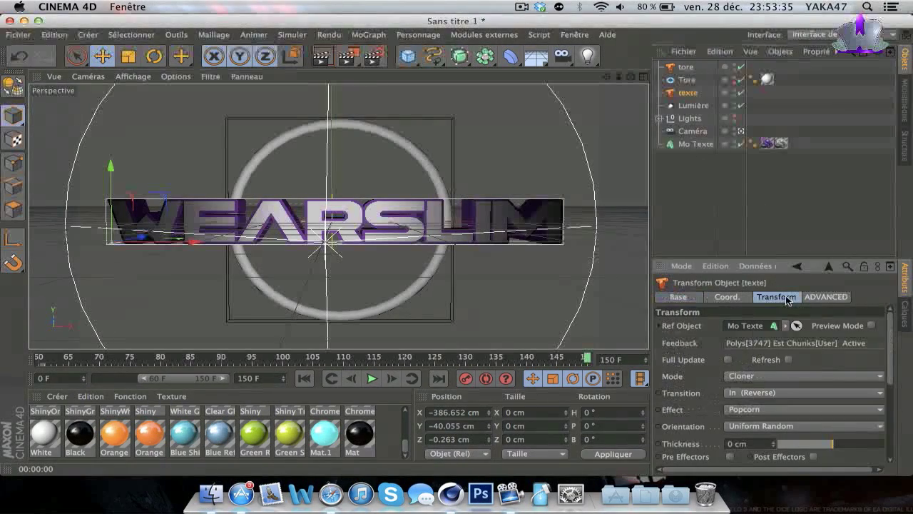
{"action": "left_click", "coordinate": [776, 395]}
{"action": "left_click", "coordinate": [749, 418]}
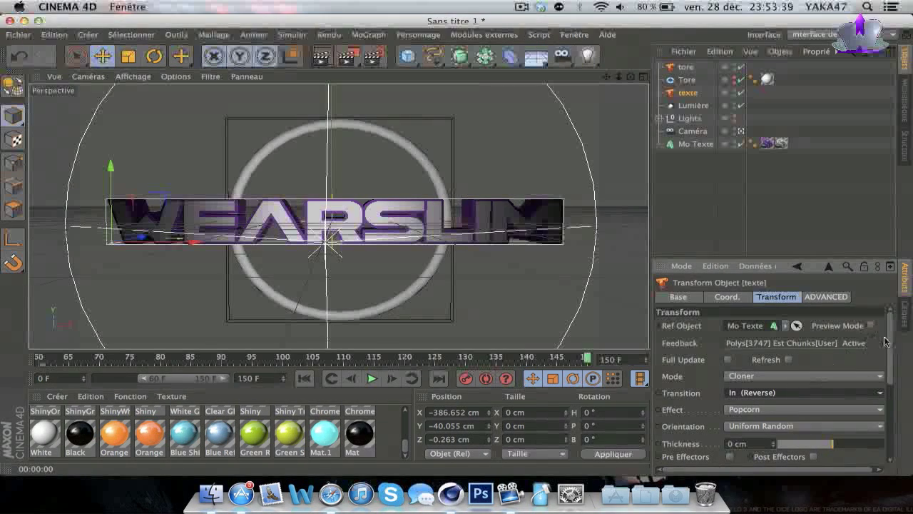
{"action": "left_click_drag", "start_coordinate": [884, 343], "coordinate": [887, 412]}
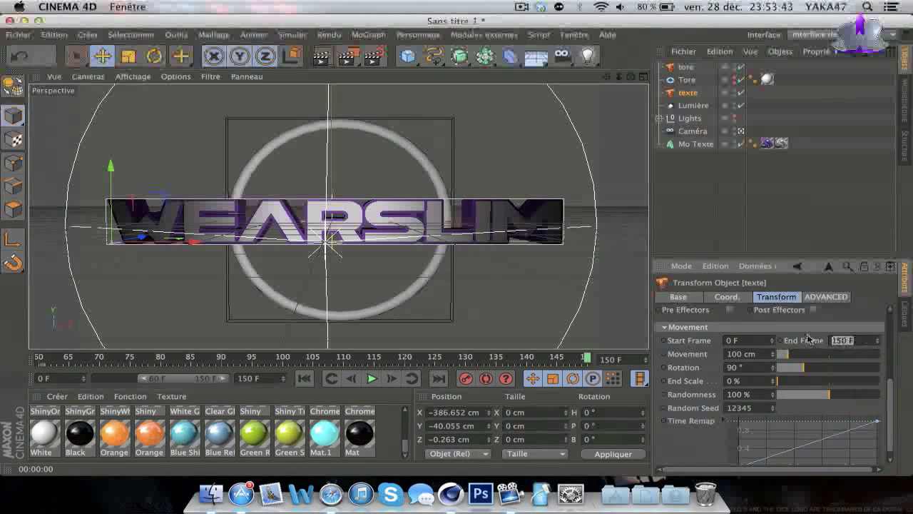
{"action": "type", "text": "90"}
{"action": "key", "text": "Return"}
- Set the tore Transform object's Start Frame to 90 F and End Frame to 150 F
{"action": "left_click", "coordinate": [688, 81]}
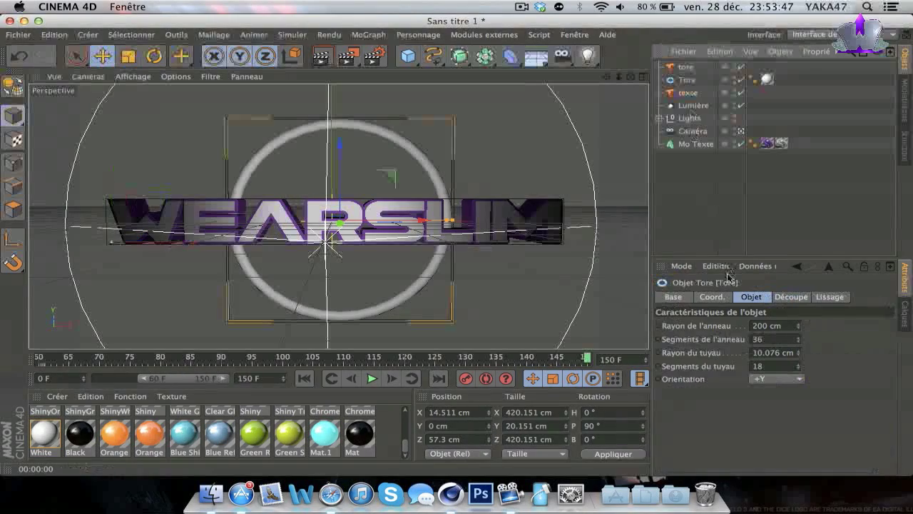
{"action": "left_click", "coordinate": [685, 67]}
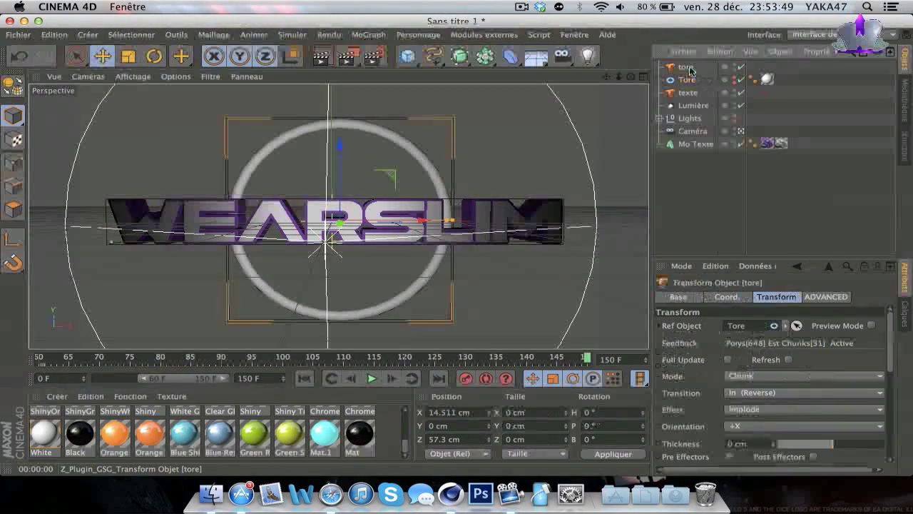
{"action": "left_click_drag", "start_coordinate": [889, 357], "coordinate": [881, 463]}
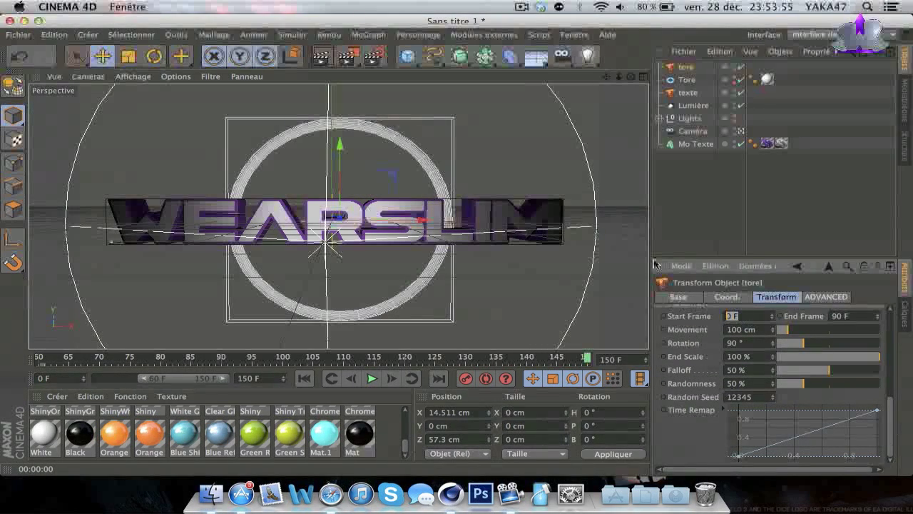
{"action": "key", "text": "Return"}
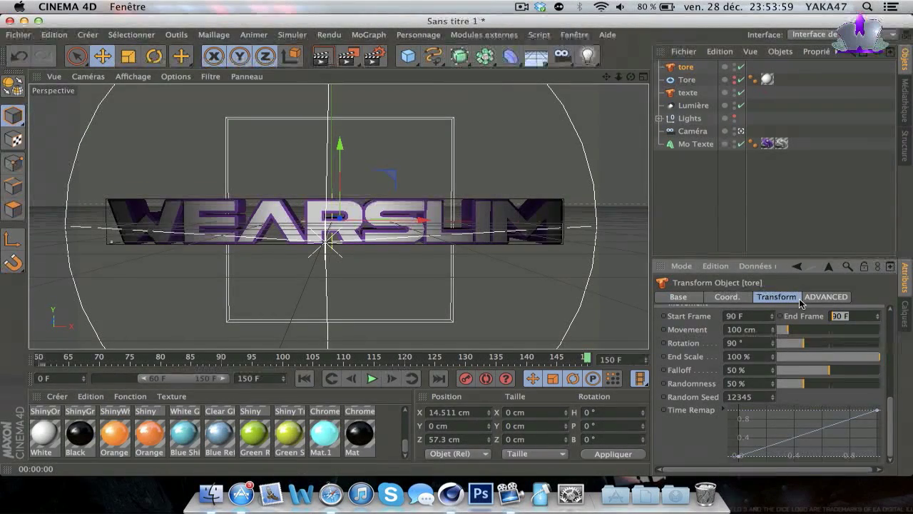
{"action": "type", "text": "150"}
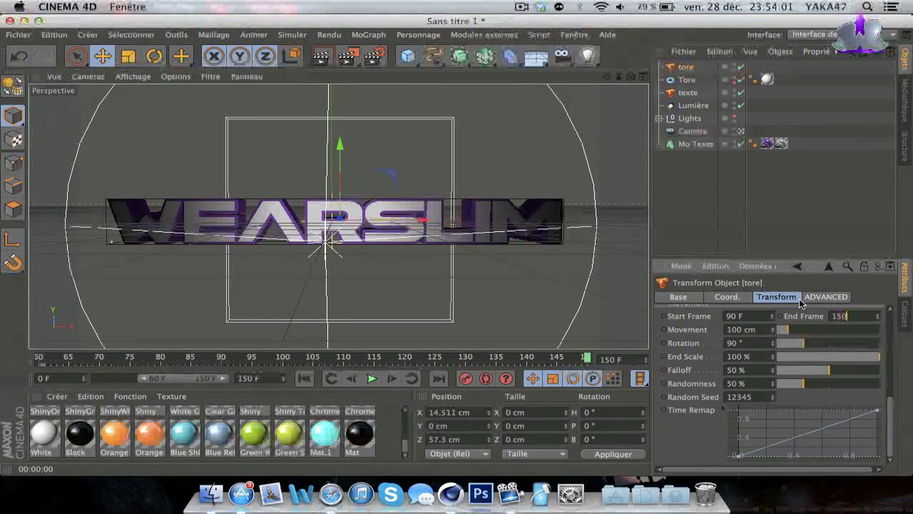
{"action": "key", "text": "Return"}
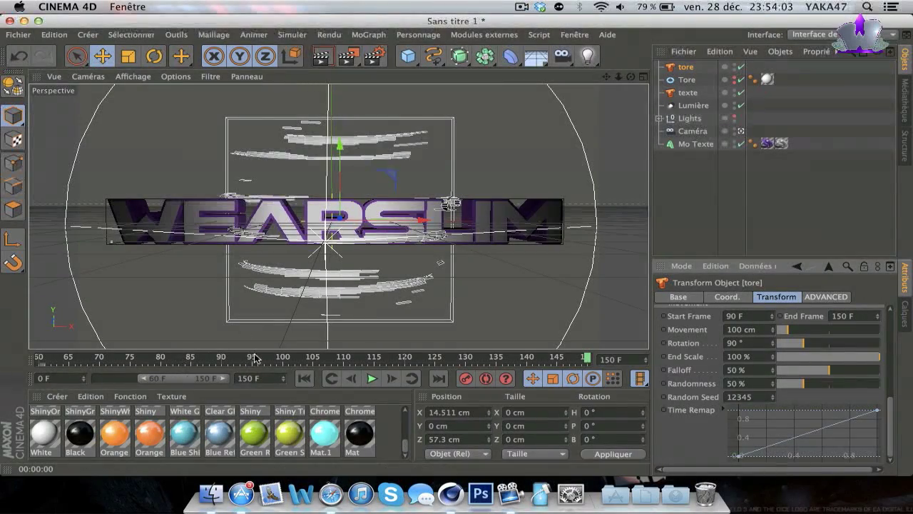
- Render the view at frames 116 and 129 to check the torus assembling around the text
{"action": "left_click_drag", "start_coordinate": [475, 362], "coordinate": [383, 355]}
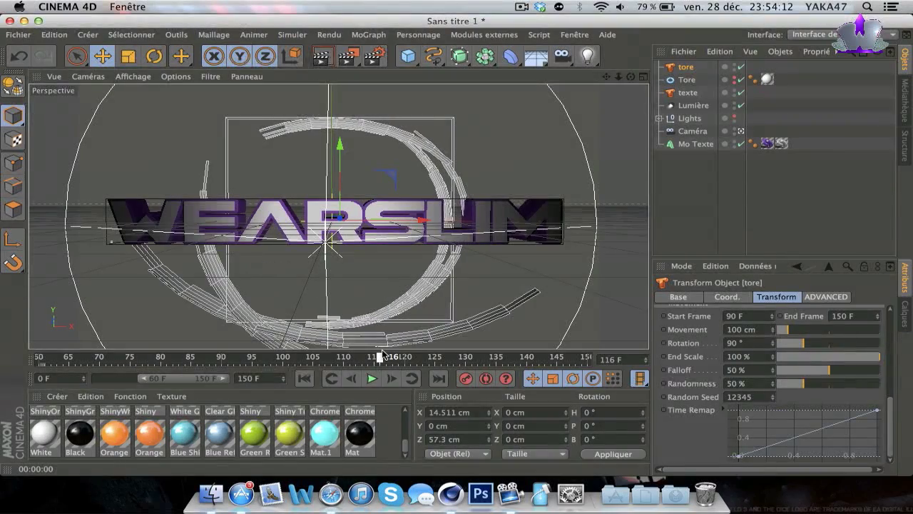
{"action": "left_click", "coordinate": [322, 57]}
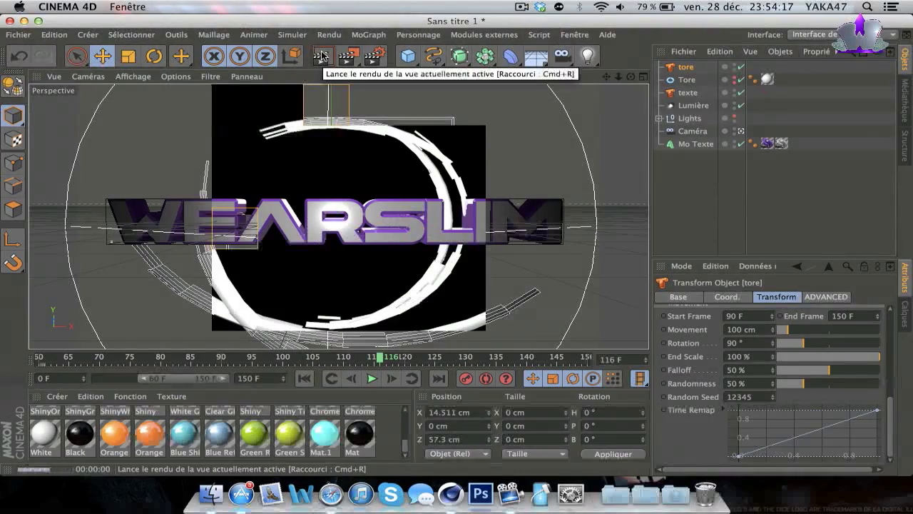
{"action": "left_click", "coordinate": [321, 57]}
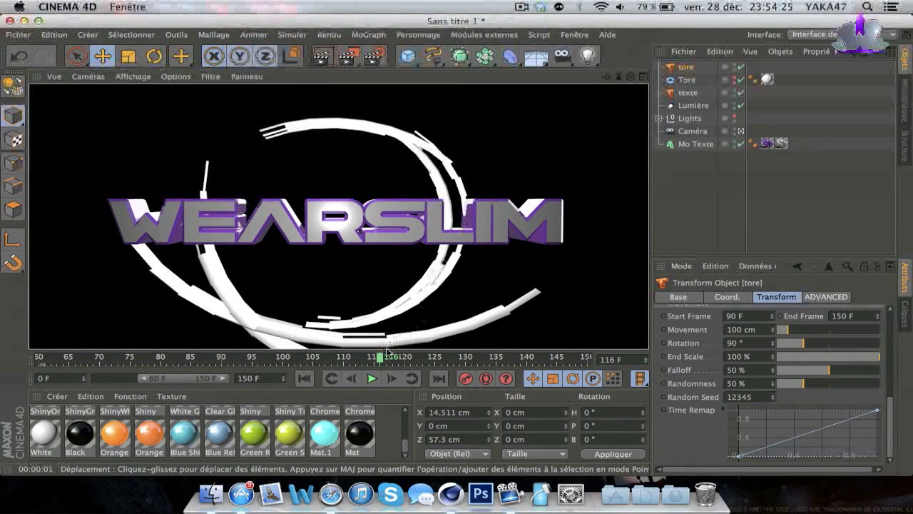
{"action": "left_click_drag", "start_coordinate": [386, 357], "coordinate": [461, 359]}
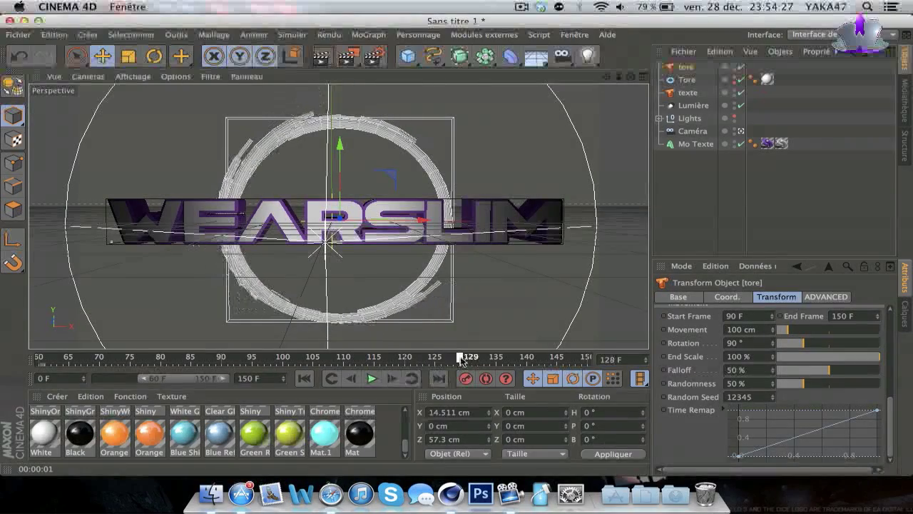
{"action": "left_click", "coordinate": [322, 57]}
{"action": "left_click", "coordinate": [350, 283]}
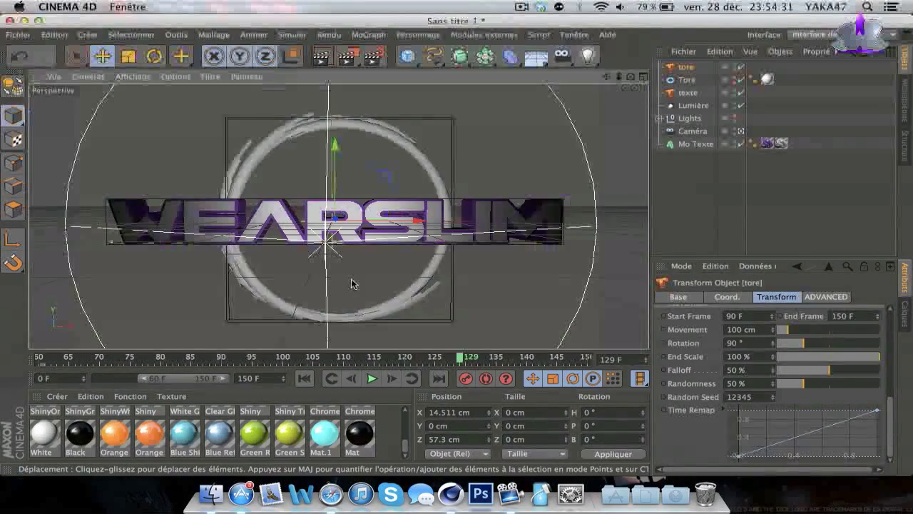
- Scrub to frame 150, render the view to check the final composition and clear the render preview
{"action": "left_click_drag", "start_coordinate": [461, 363], "coordinate": [615, 367]}
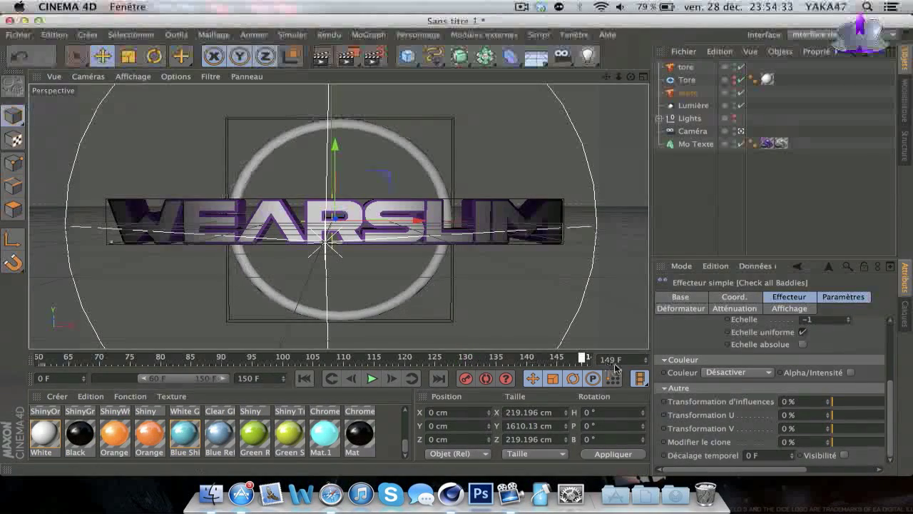
{"action": "left_click", "coordinate": [329, 57]}
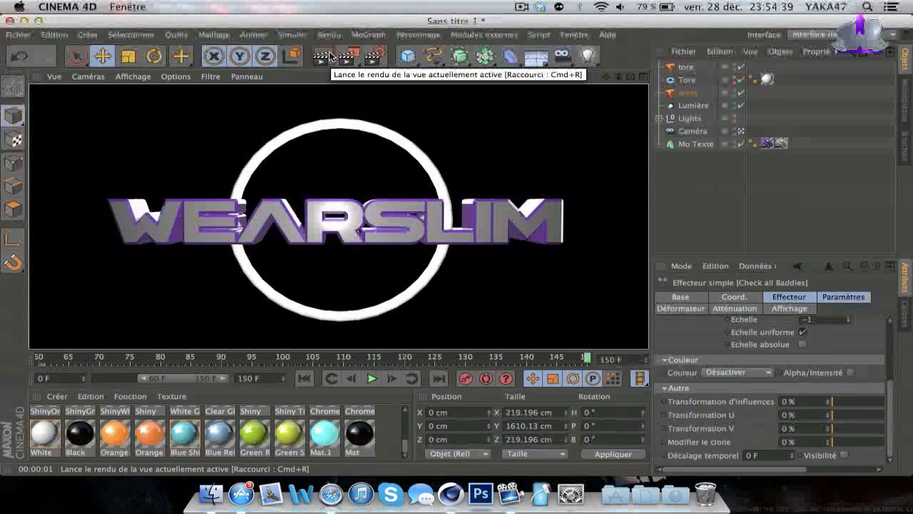
{"action": "left_click", "coordinate": [459, 136]}
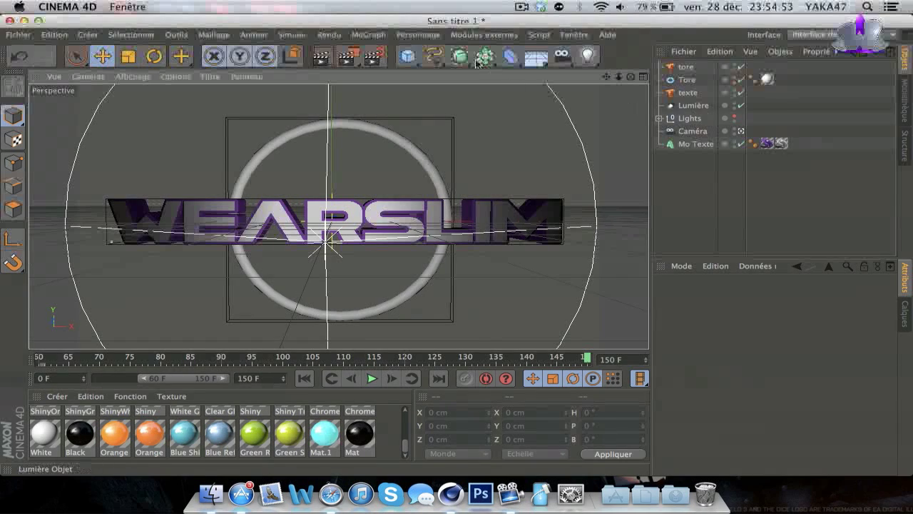
- Render the full tutorielC4D animation to the picture viewer and zoom the preview out to fit the whole frame
{"action": "left_click", "coordinate": [350, 61]}
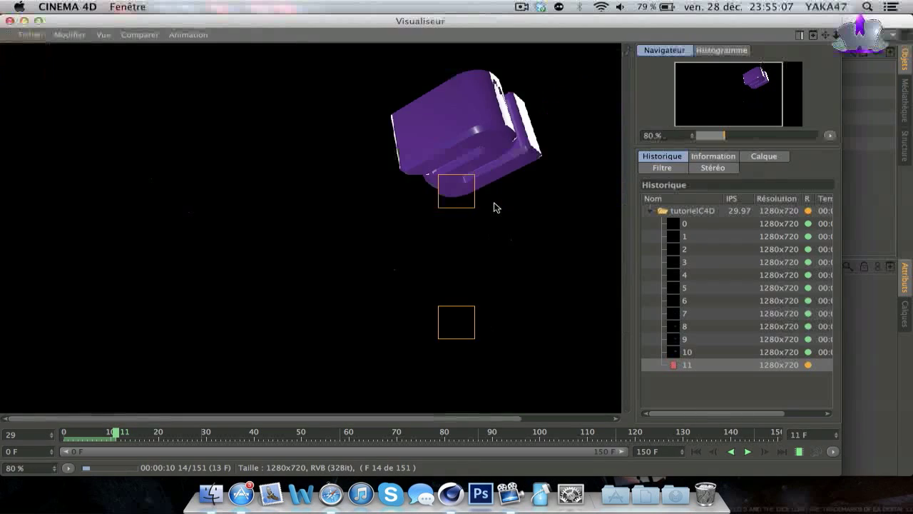
{"action": "scroll", "coordinate": [495, 207], "scroll_direction": "down", "scroll_amount": 3}
{"action": "scroll", "coordinate": [495, 207], "scroll_direction": "up", "scroll_amount": 1}
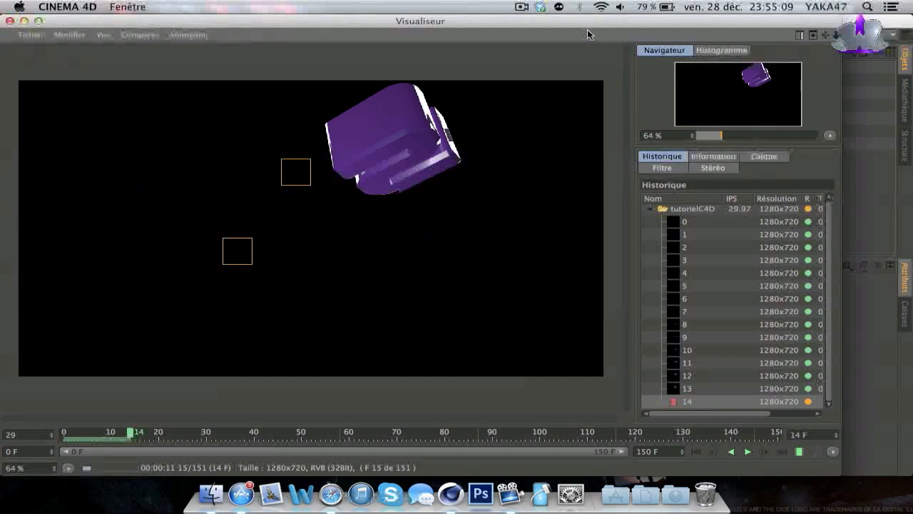
{"action": "left_click", "coordinate": [522, 7]}
{"action": "left_click", "coordinate": [540, 46]}
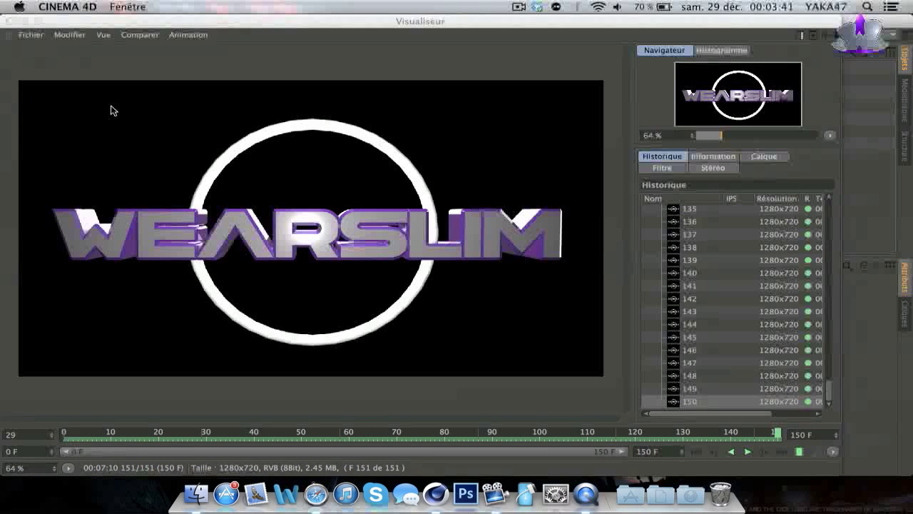
- Switch to QuickTime Player and rewind the rendered tutorielC4D.mov to the beginning
{"action": "key", "text": "ctrl+Right"}
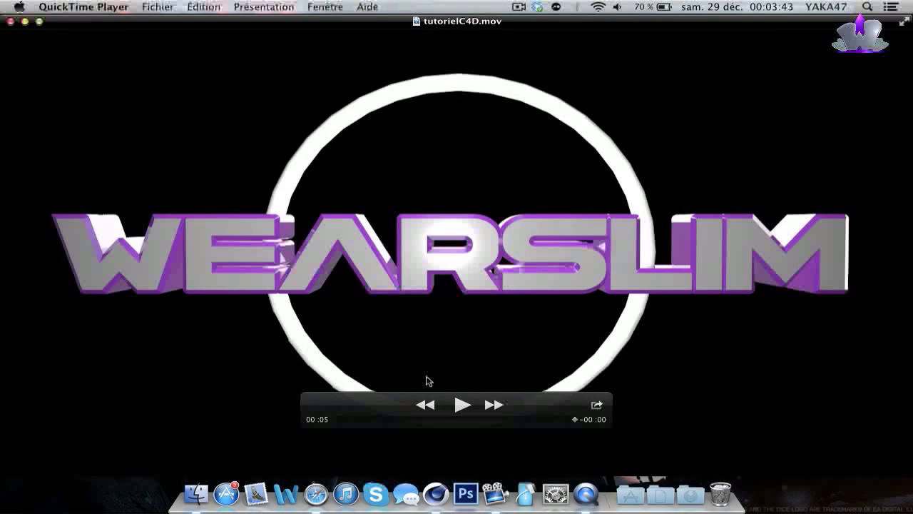
{"action": "left_click", "coordinate": [334, 420]}
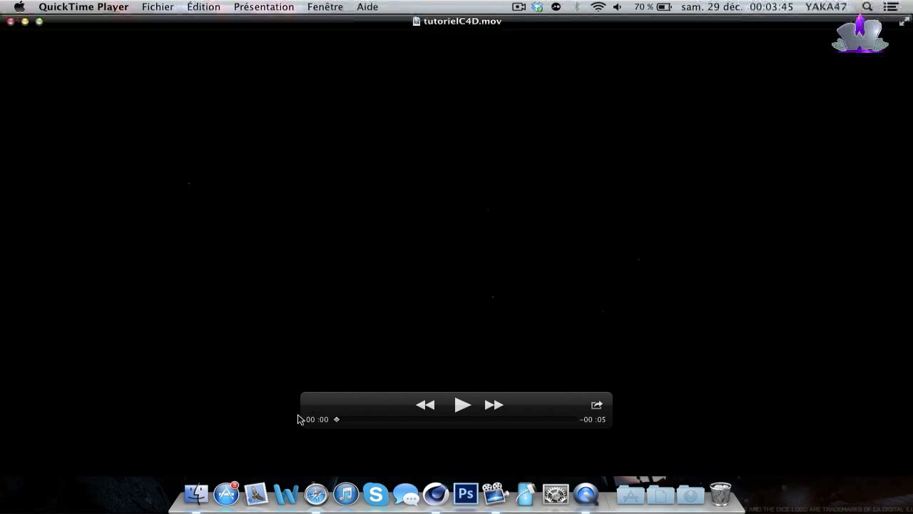